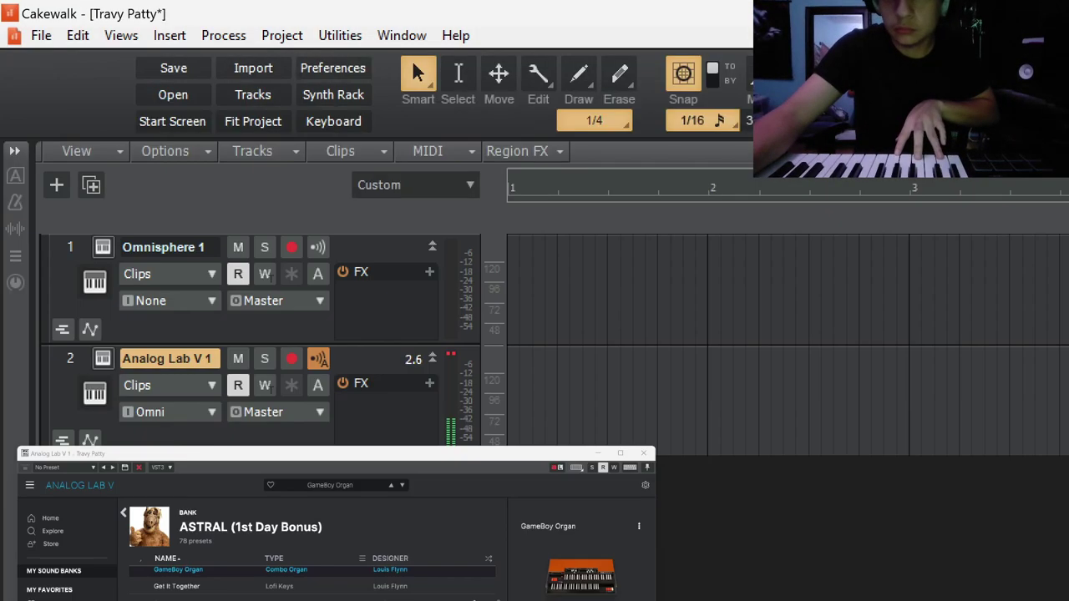
Arm the Analog Lab V track for recording and return the playhead to the start of the project.
key(d)
click(290, 359)
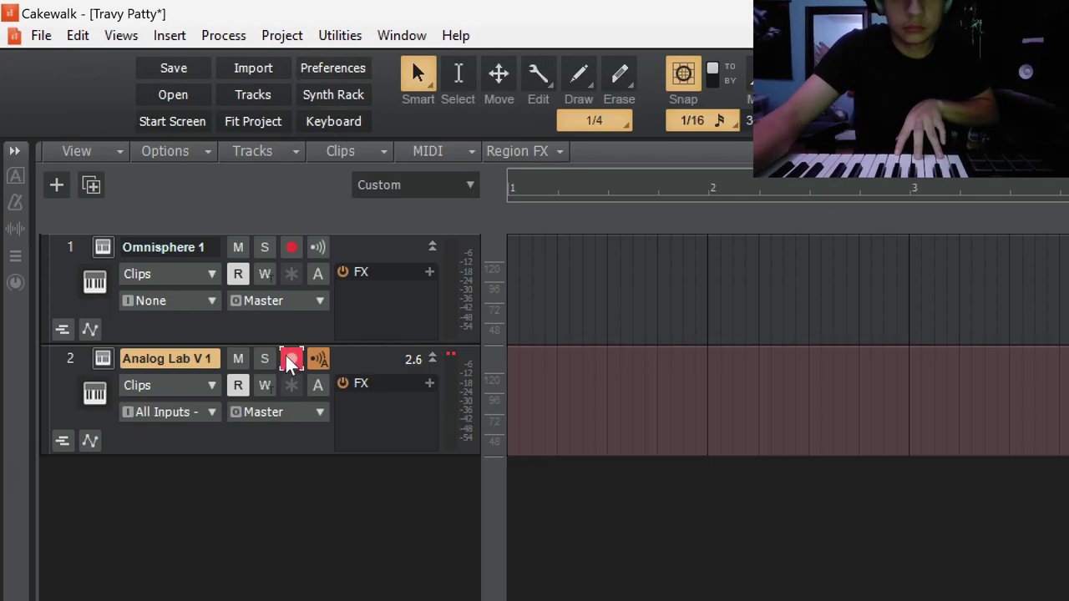
click(563, 385)
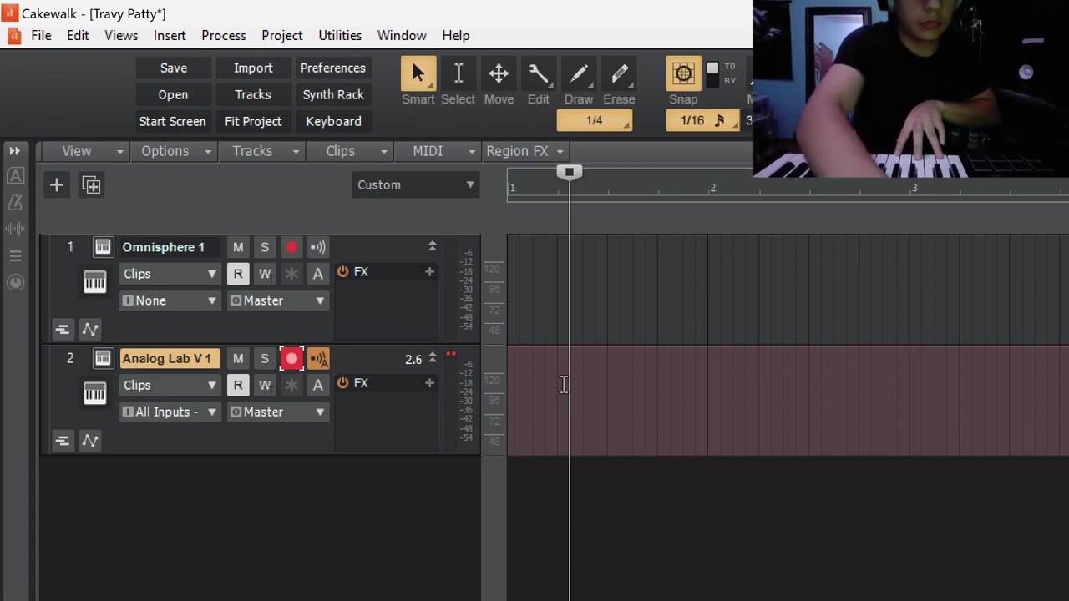
key(w)
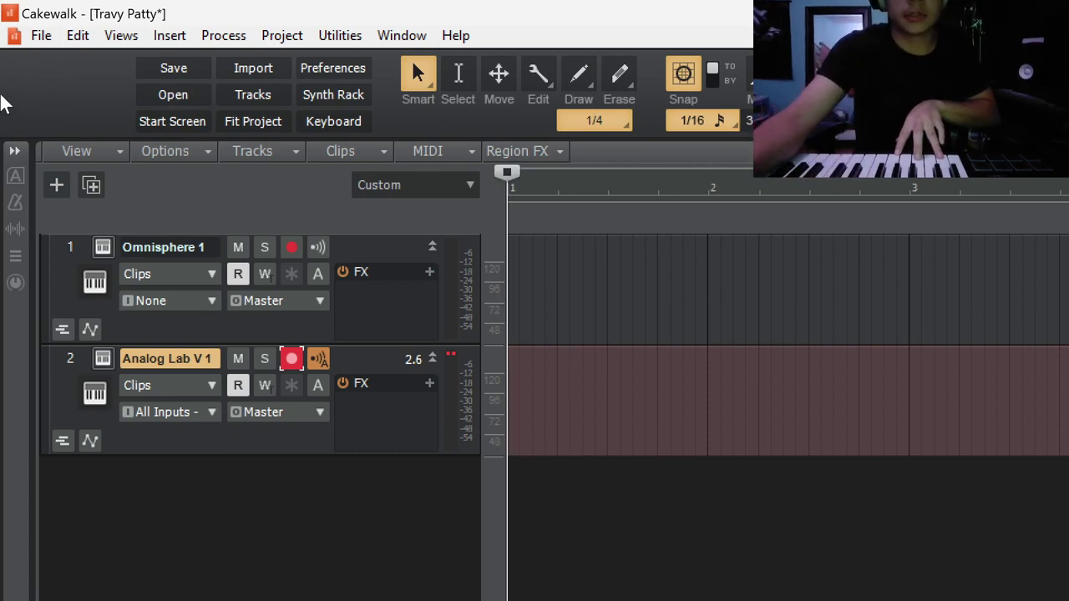
Change the most recent project tempo to 136 by tapping it in.
click(220, 37)
mouse_move(161, 40)
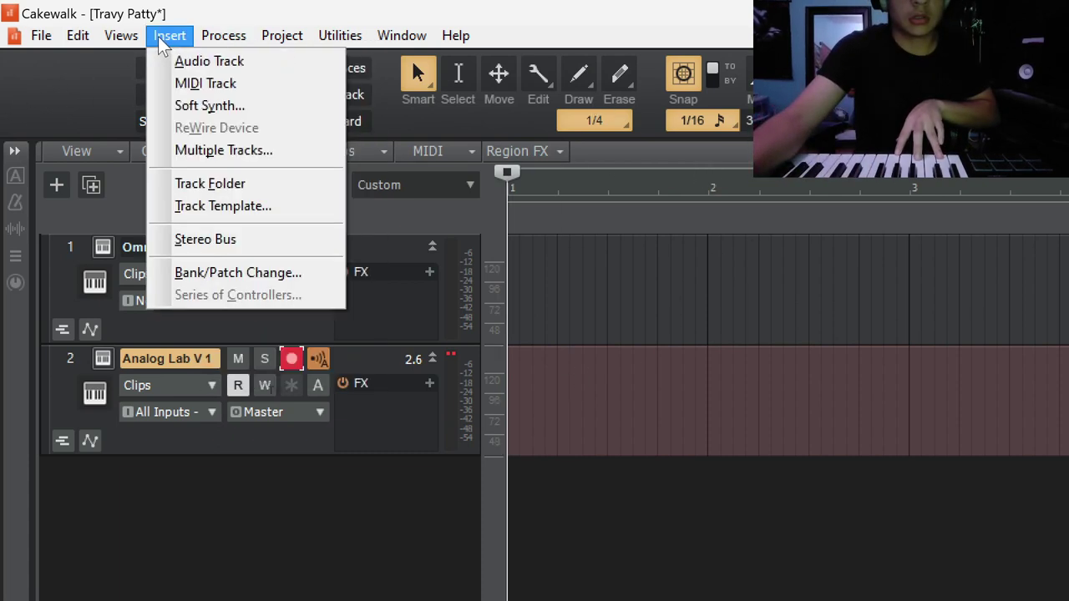
mouse_move(281, 35)
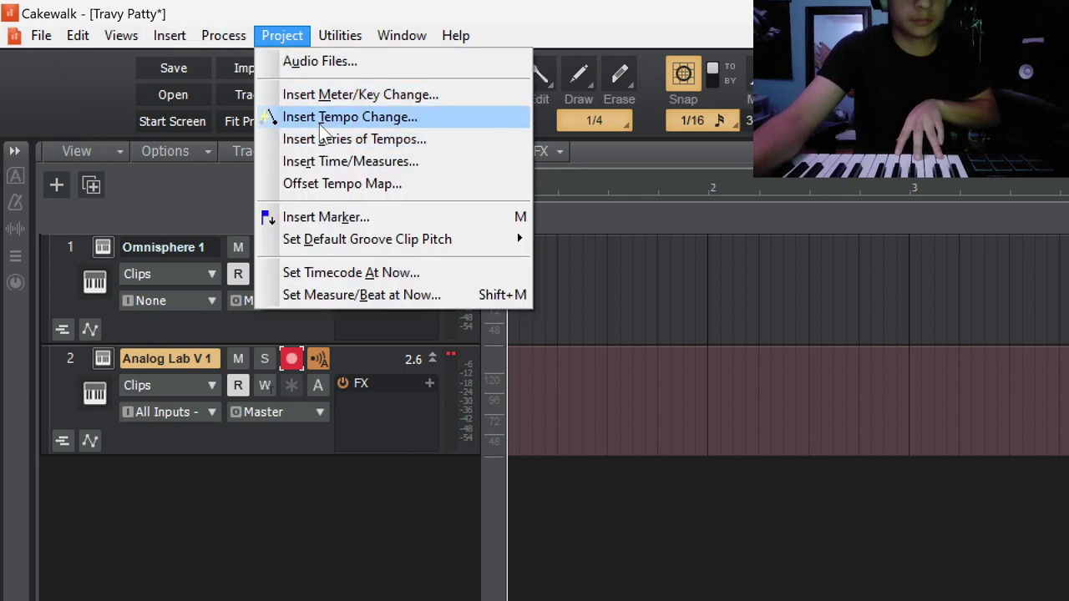
click(319, 125)
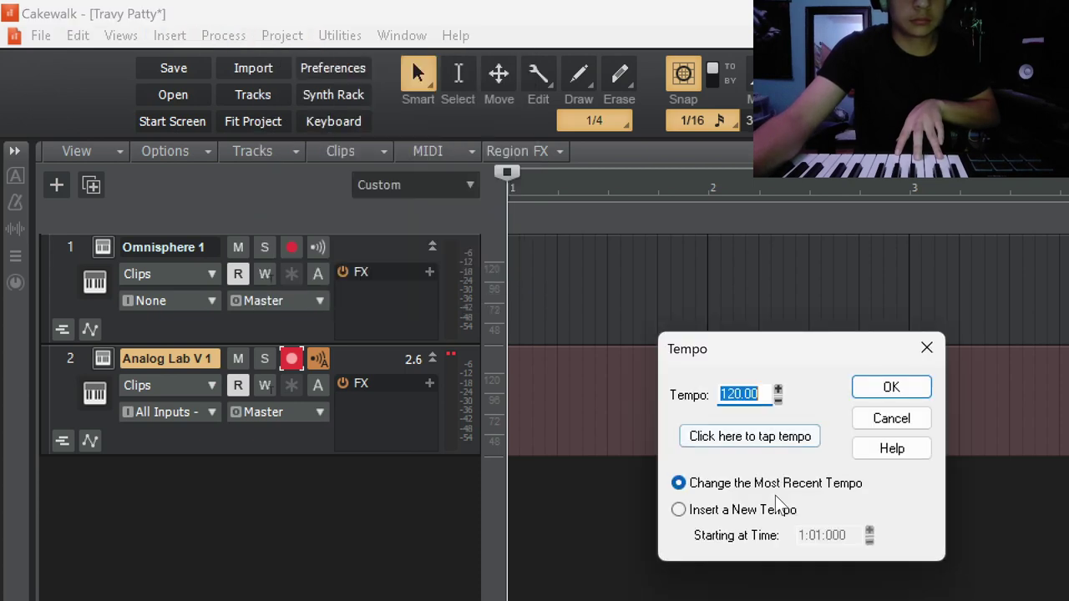
click(775, 444)
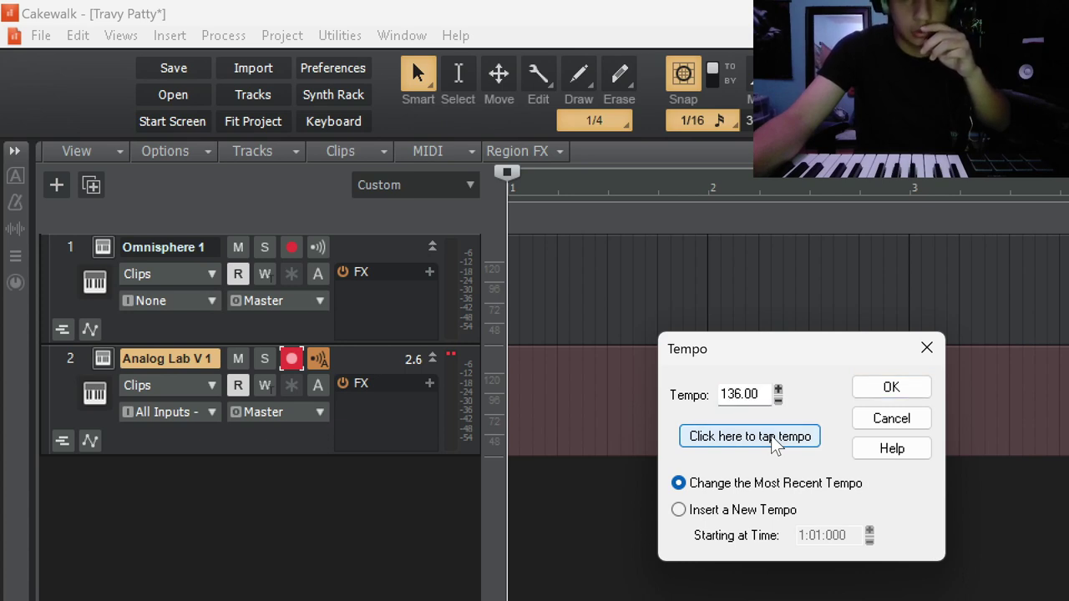
click(910, 387)
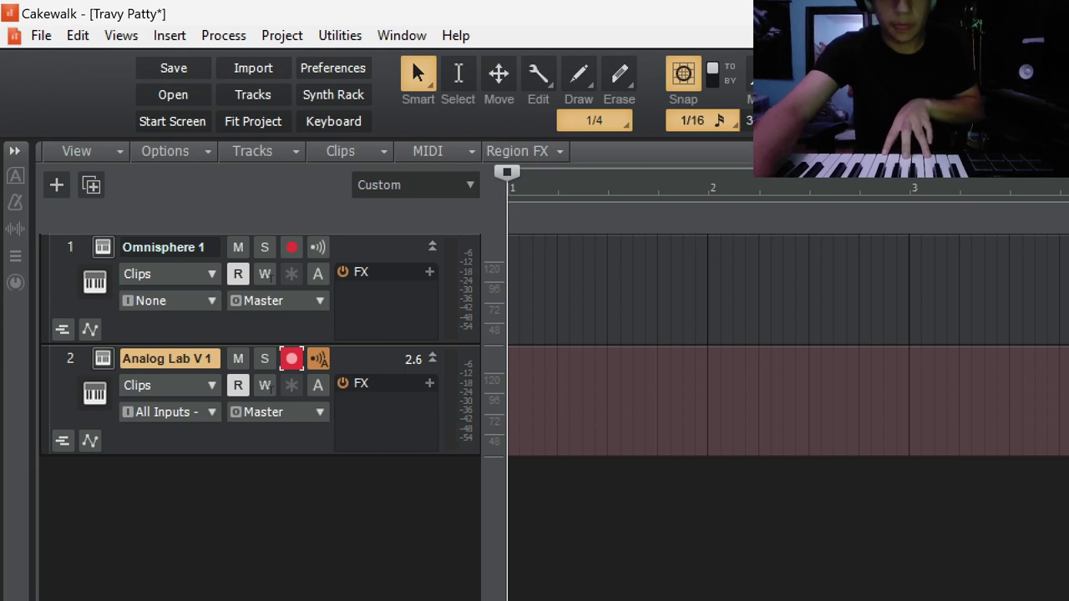
key(r)
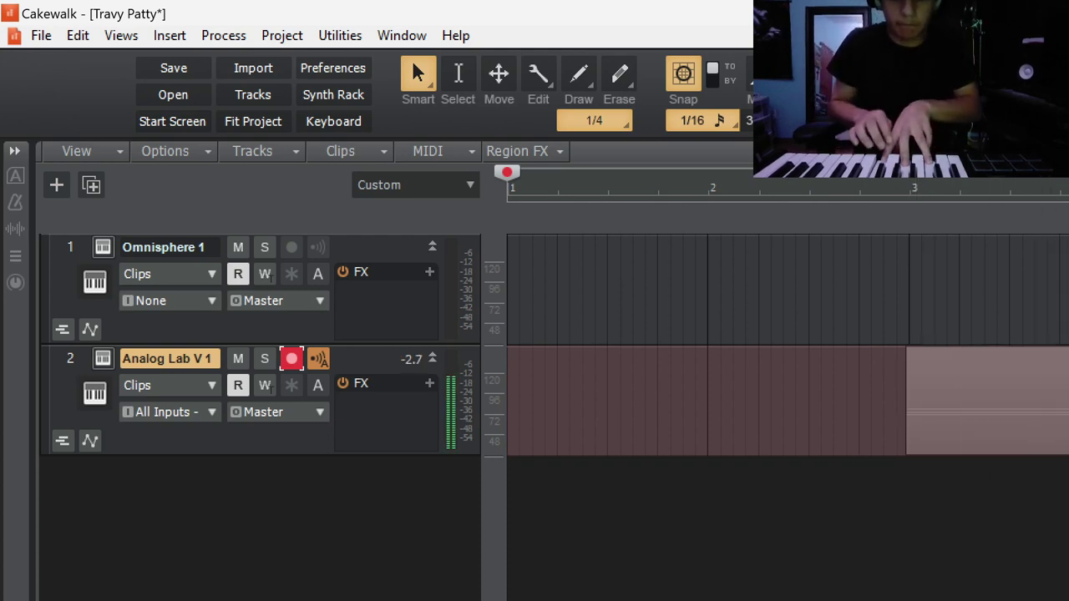
key(space)
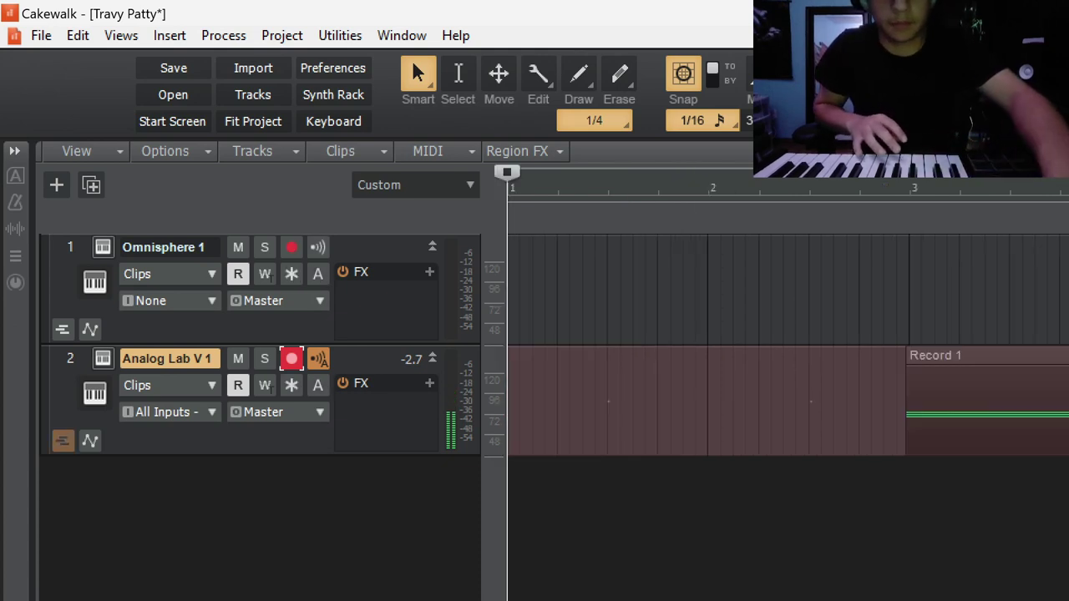
key(ctrl+z)
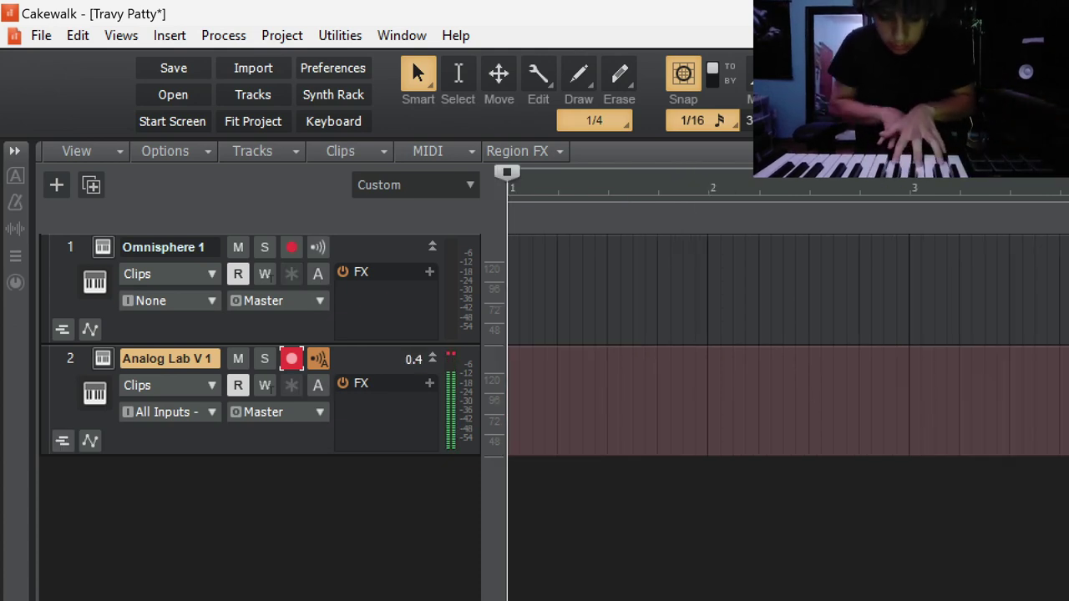
key(r)
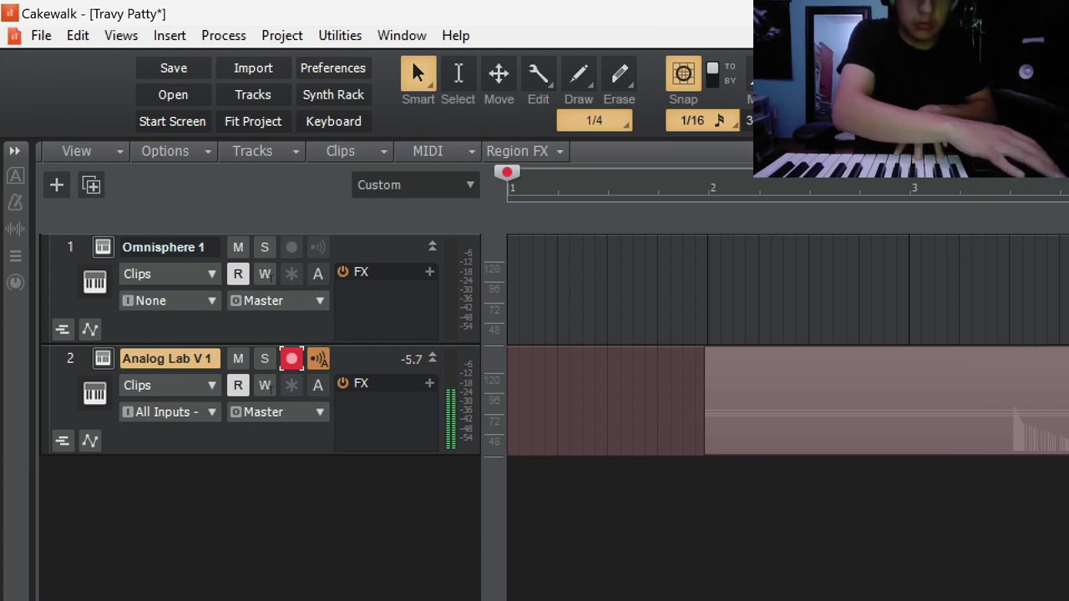
key(space)
key(ctrl+z)
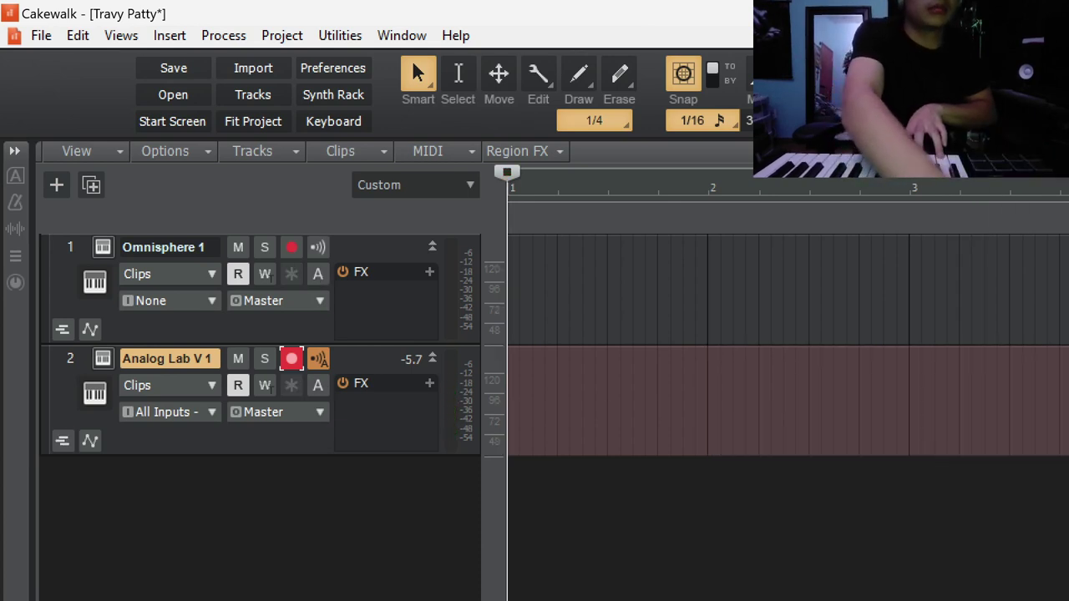
Record a MIDI take on the armed Analog Lab V track from measure 1 and play it back.
key(r)
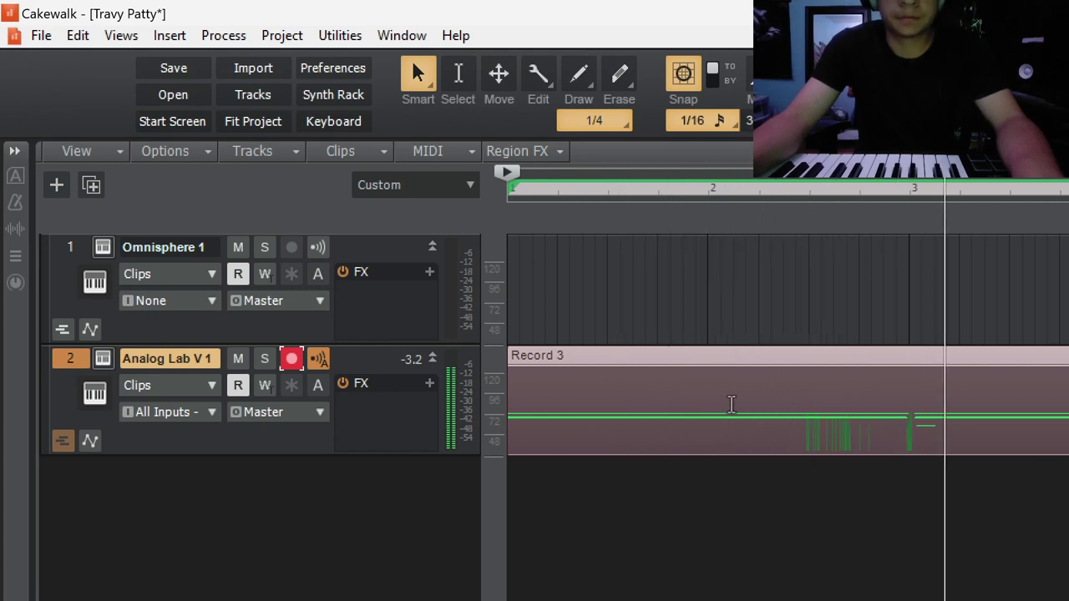
scroll(745, 418, down, 2)
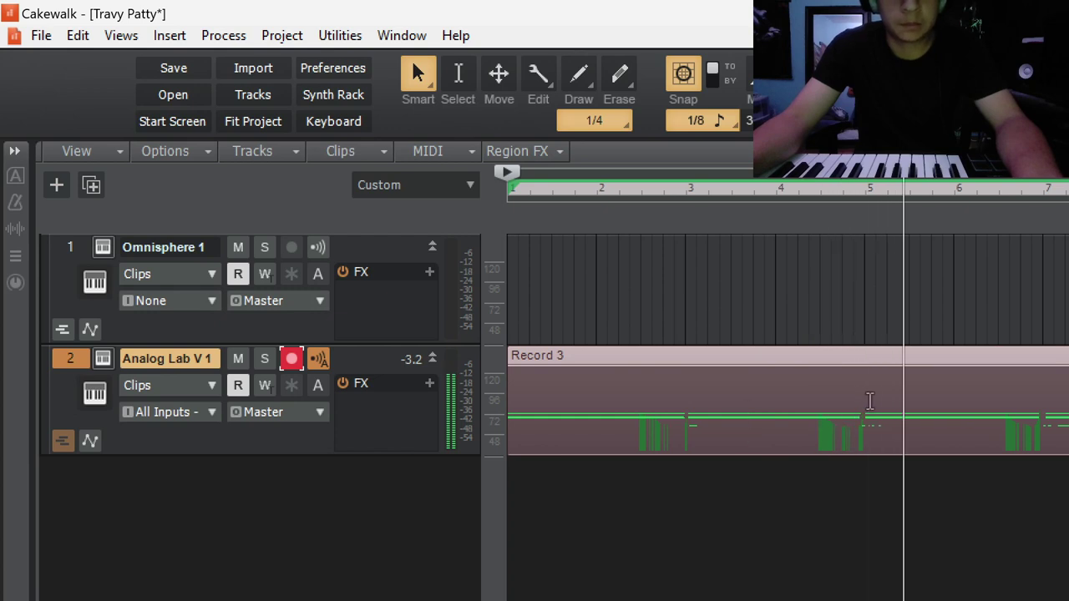
scroll(871, 398, down, 1)
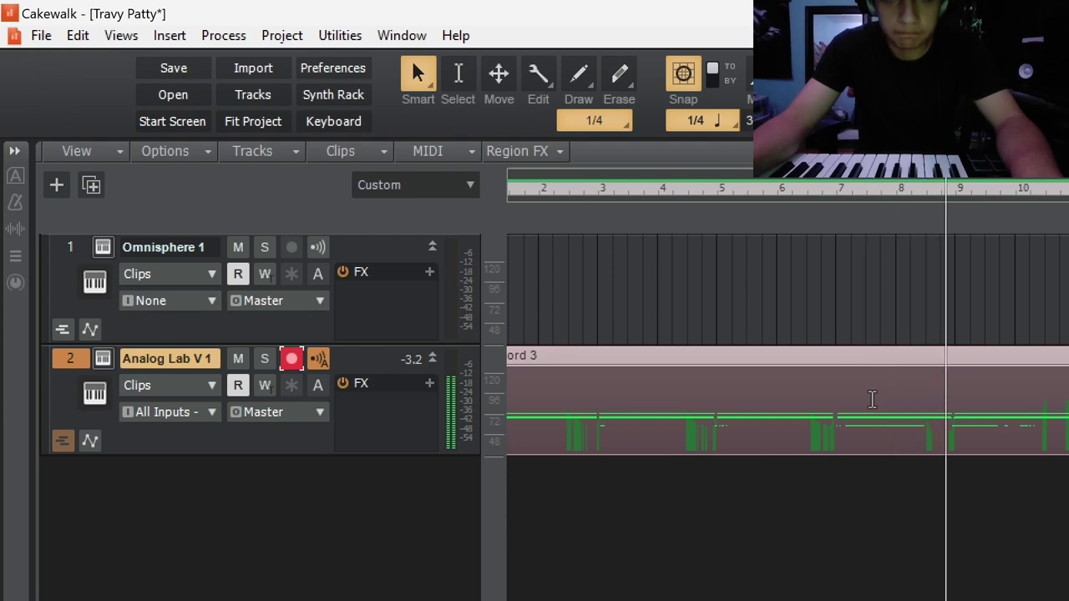
key(space)
Add a Komplete Kontrol instrument track and load the HIGH HATS (4) sample into its Sampler module.
click(56, 184)
click(284, 125)
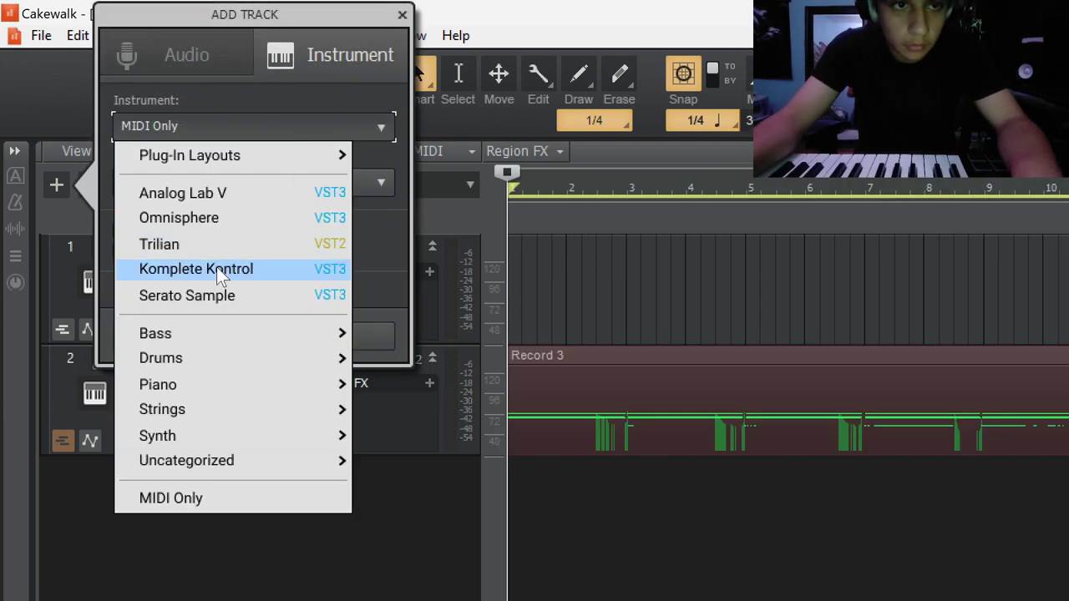
click(217, 268)
click(310, 343)
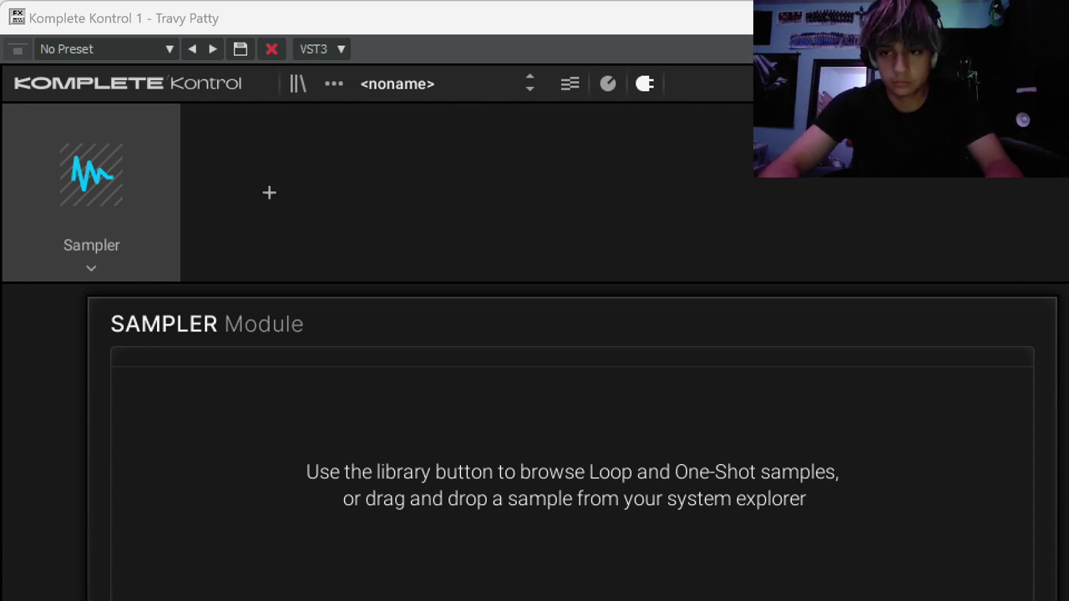
drag(1068, 502, 477, 502)
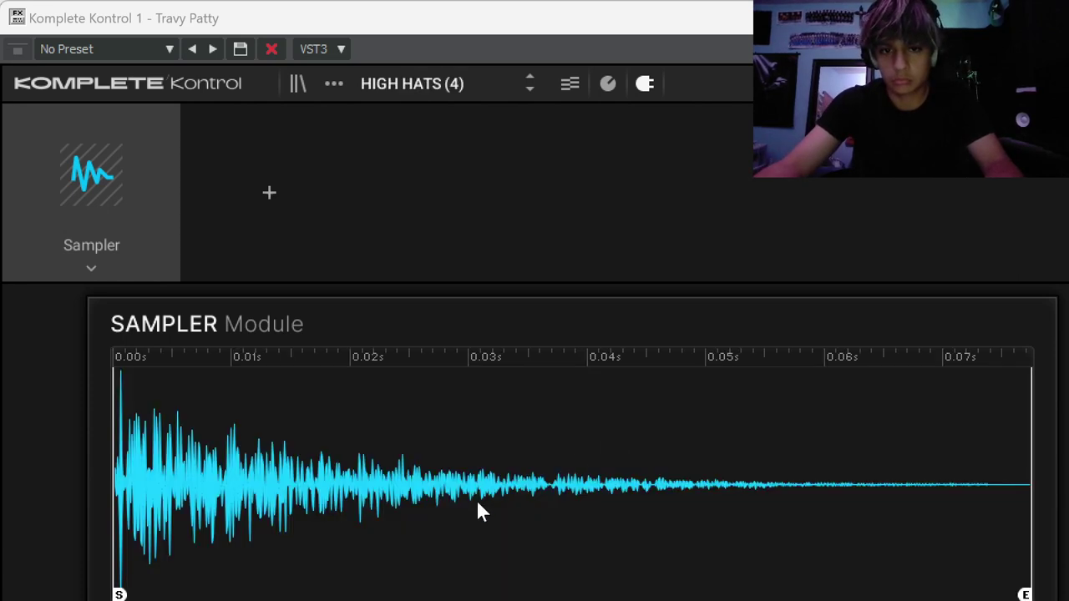
click(384, 600)
In the piano roll for the new hi-hat track, draw a quarter-note C5 at the start of measure 1.
click(471, 487)
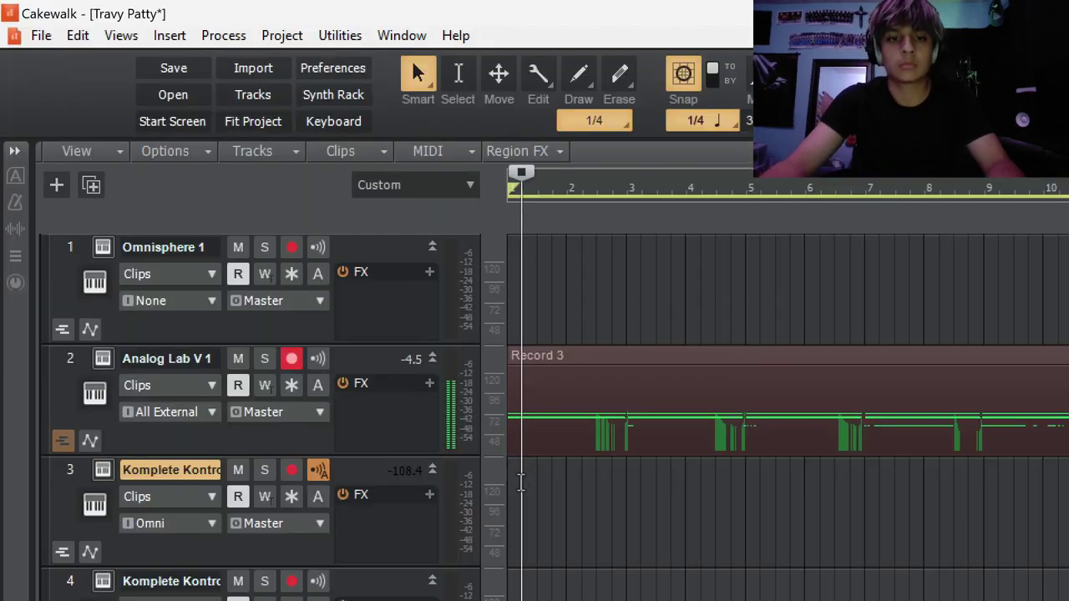
key(alt+3)
key(shift+d)
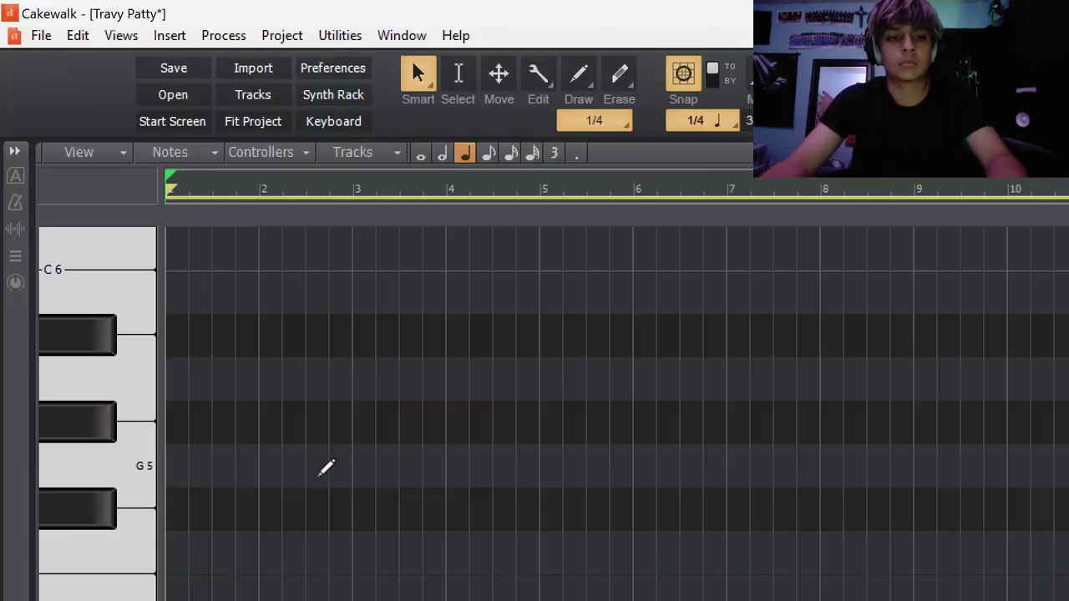
scroll(181, 472, down, 2)
ctrl+scroll(184, 470, up, 2)
scroll(186, 465, down, 3)
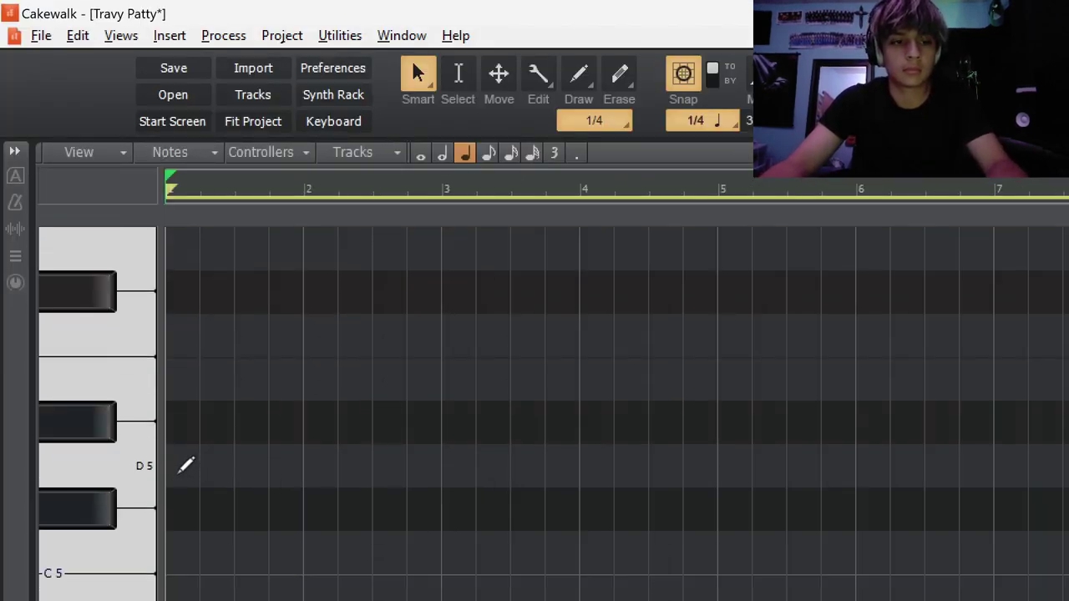
mouse_move(169, 380)
mouse_down()
mouse_move(523, 398)
mouse_move(518, 389)
mouse_move(453, 436)
mouse_move(688, 422)
mouse_up()
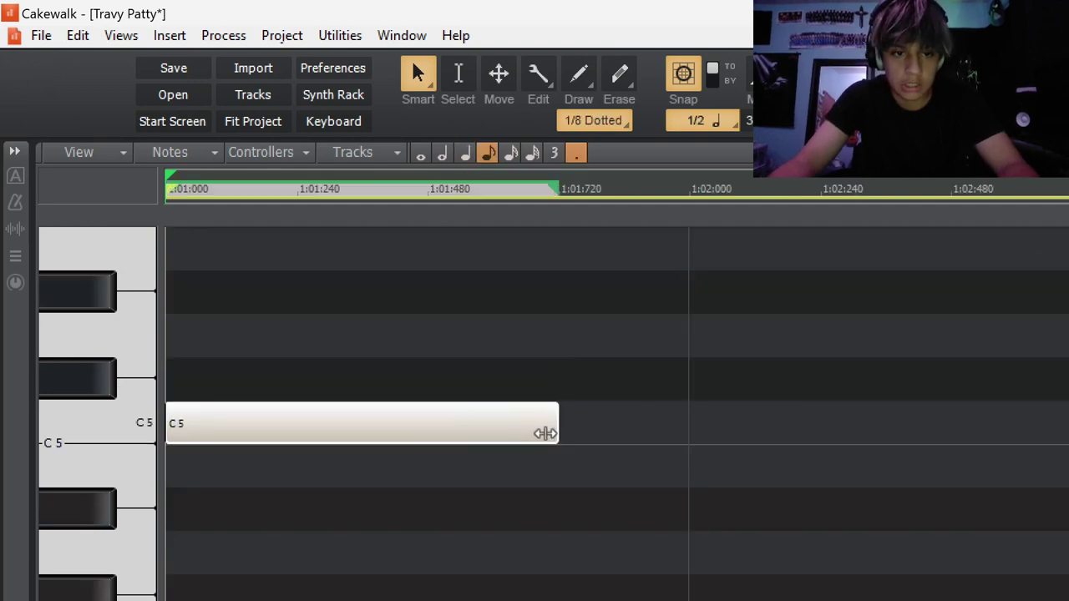
drag(625, 377, 594, 443)
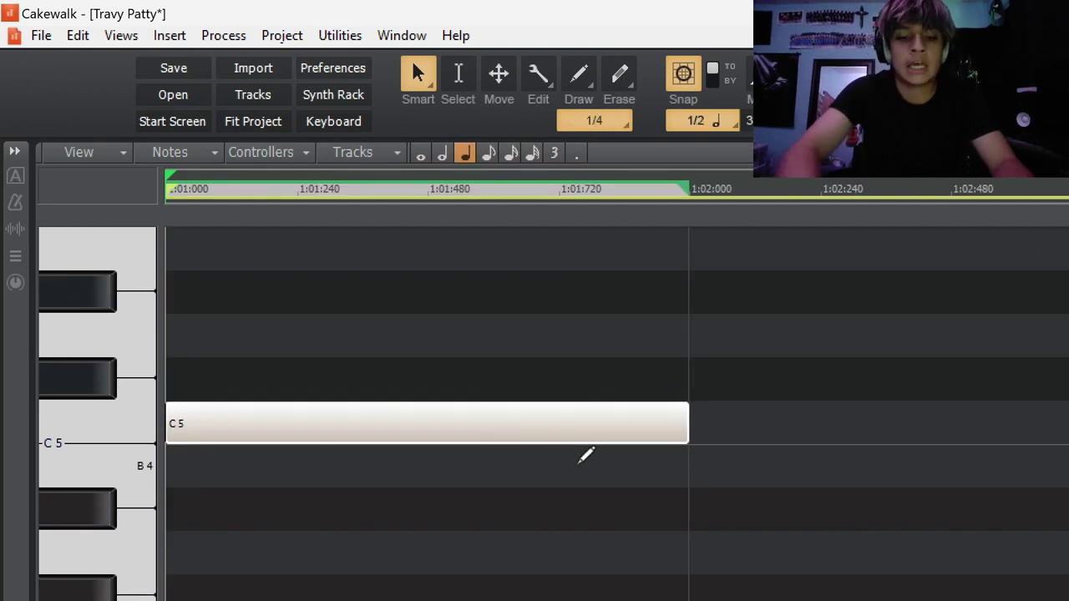
Split the C5 note into two equal eighth notes.
key(s)
ctrl+scroll(585, 454, down, 4)
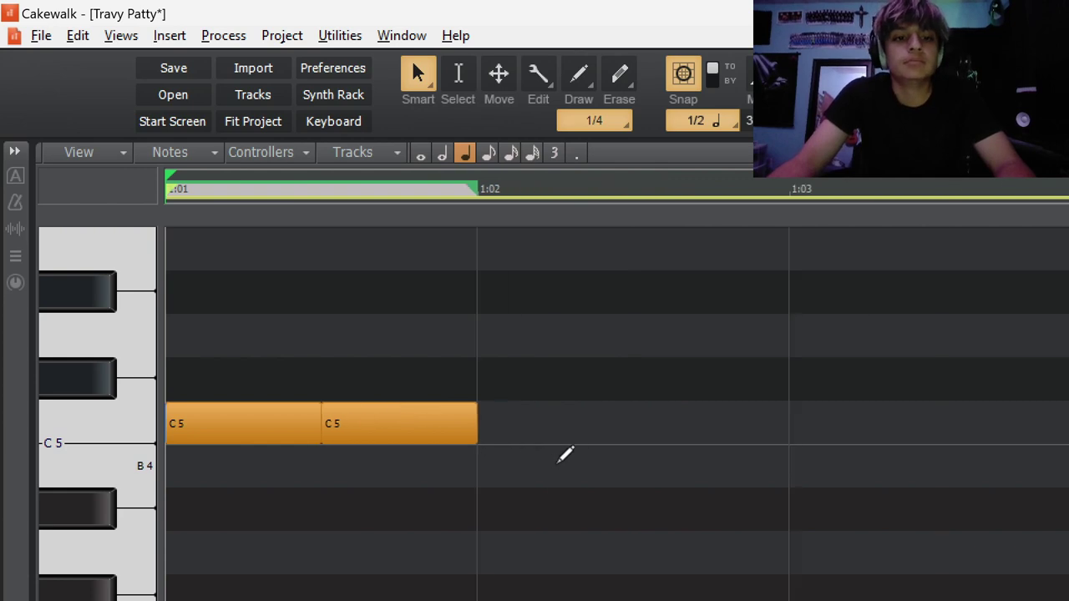
ctrl+scroll(496, 468, down, 1)
Duplicate the pair of eighth-note C5 hits repeatedly until they fill measures 1 and 2.
drag(404, 513, 104, 339)
key(ctrl+d)
key(ctrl+d)
key(ctrl+d)
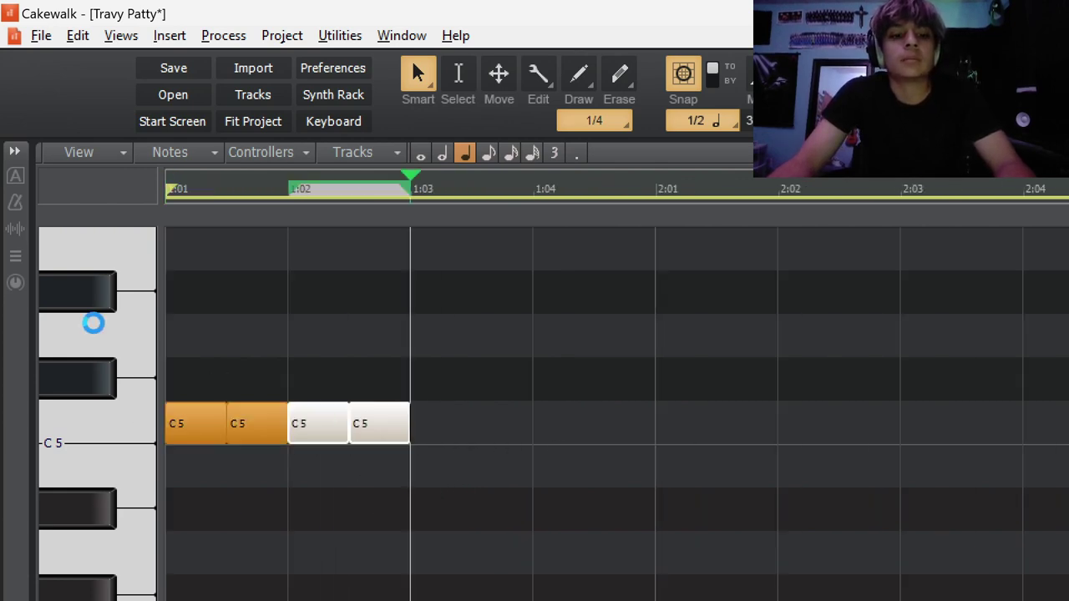
key(ctrl+v)
ctrl+scroll(544, 370, down, 2)
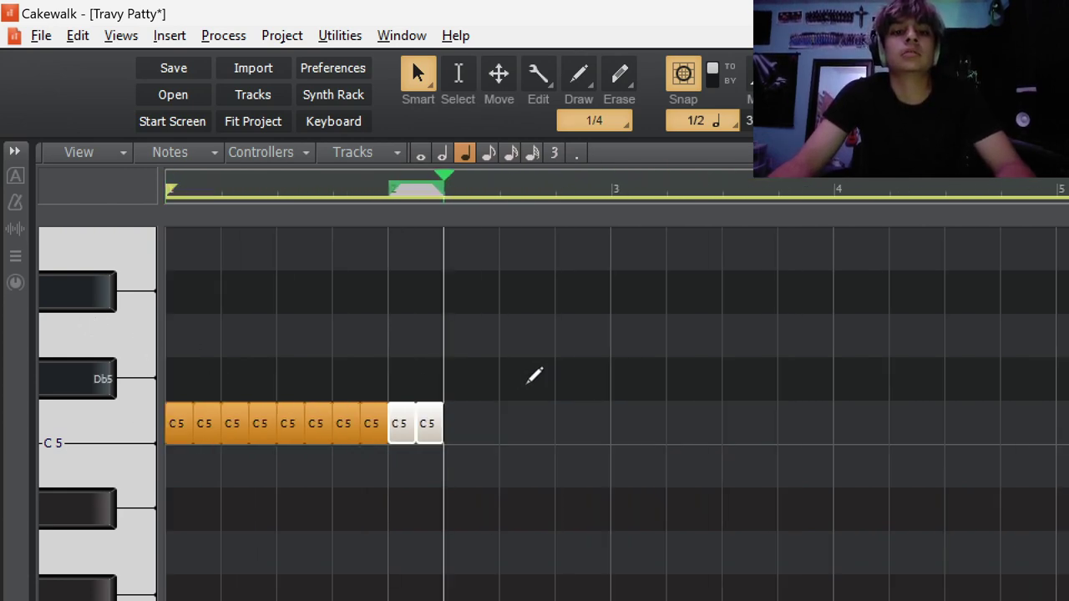
key(ctrl+v)
key(ctrl+v)
key(ctrl+v)
click(482, 388)
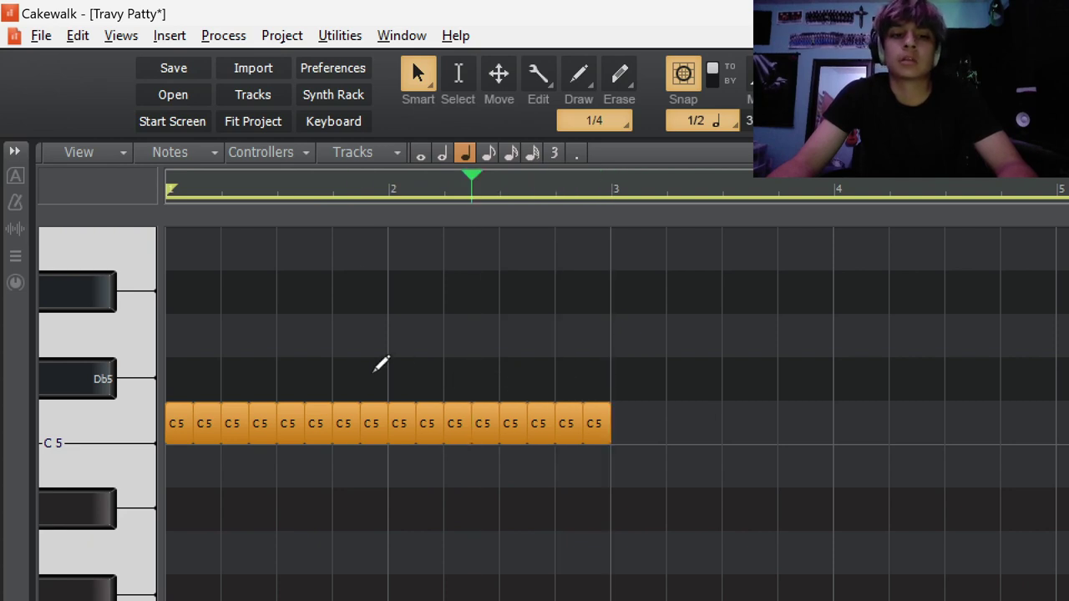
Play the hi-hat pattern from the start and split the second C5 note into four 32nd notes.
click(372, 370)
click(390, 365)
key(w)
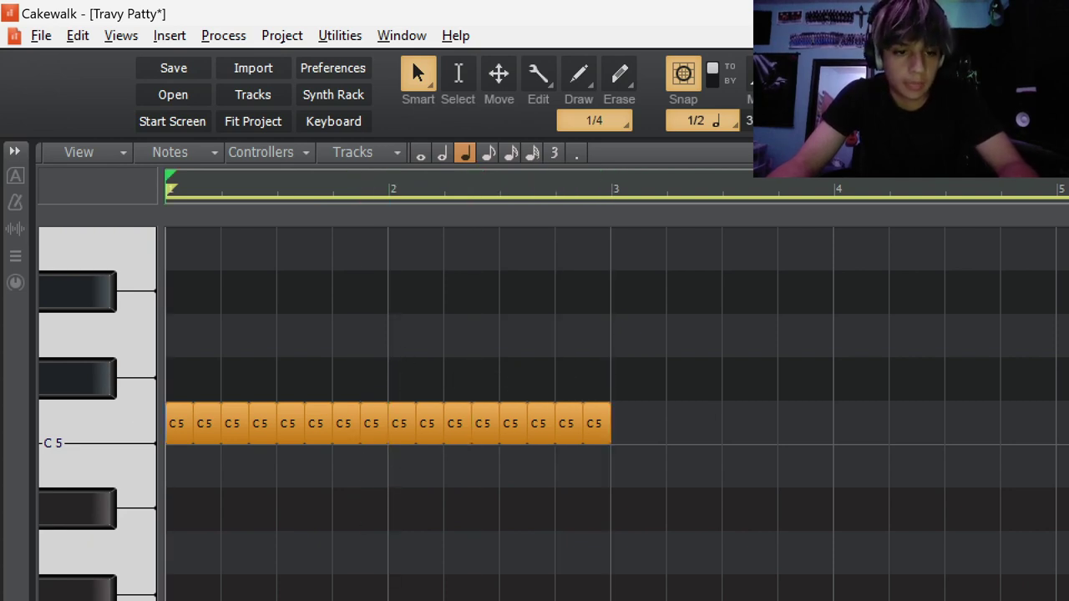
key(ctrl+a)
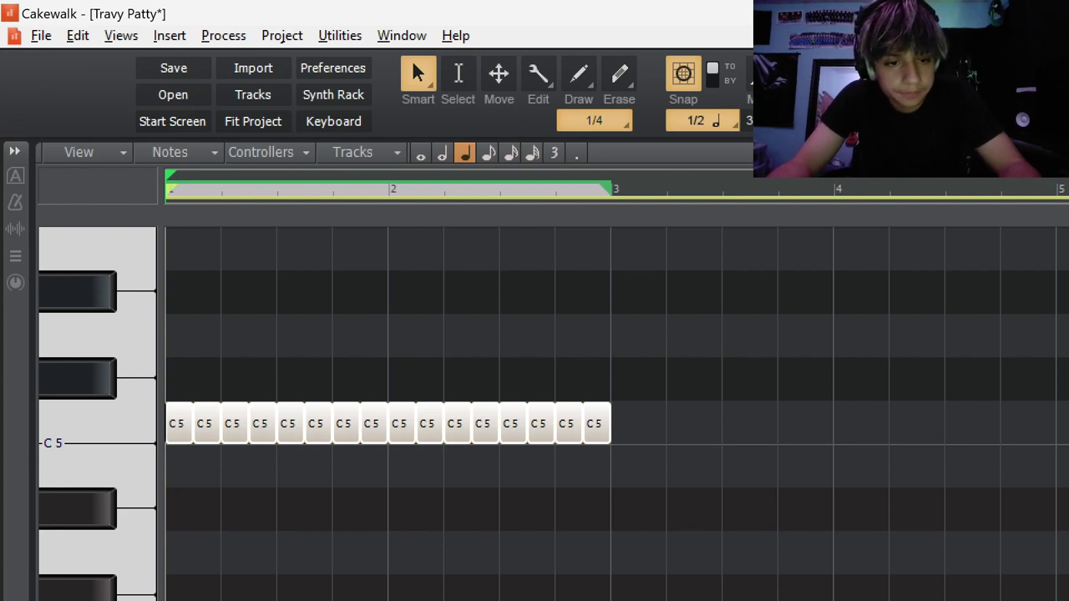
click(389, 543)
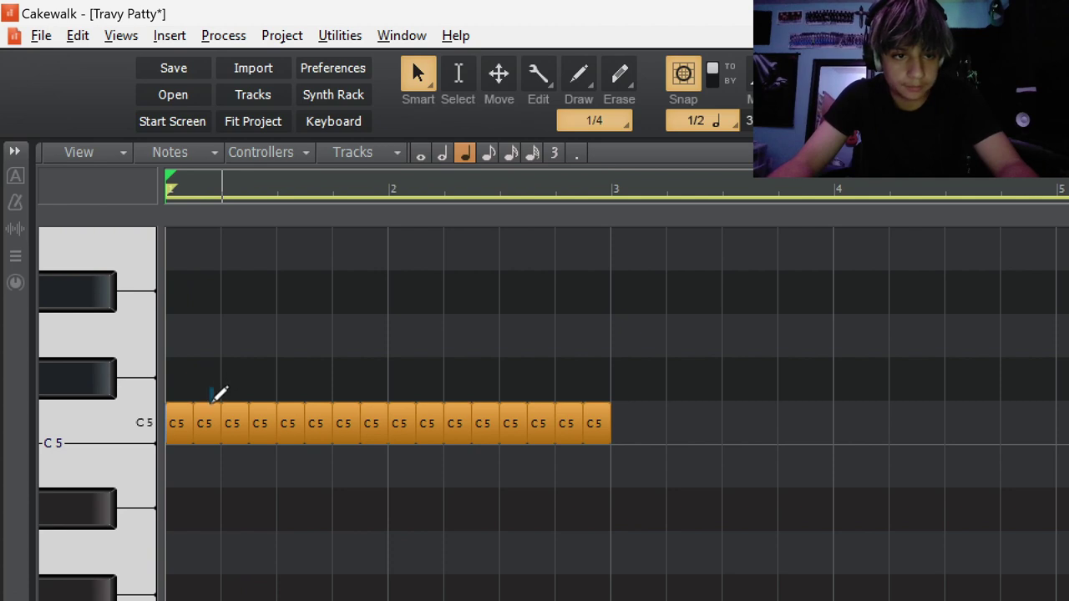
key(space)
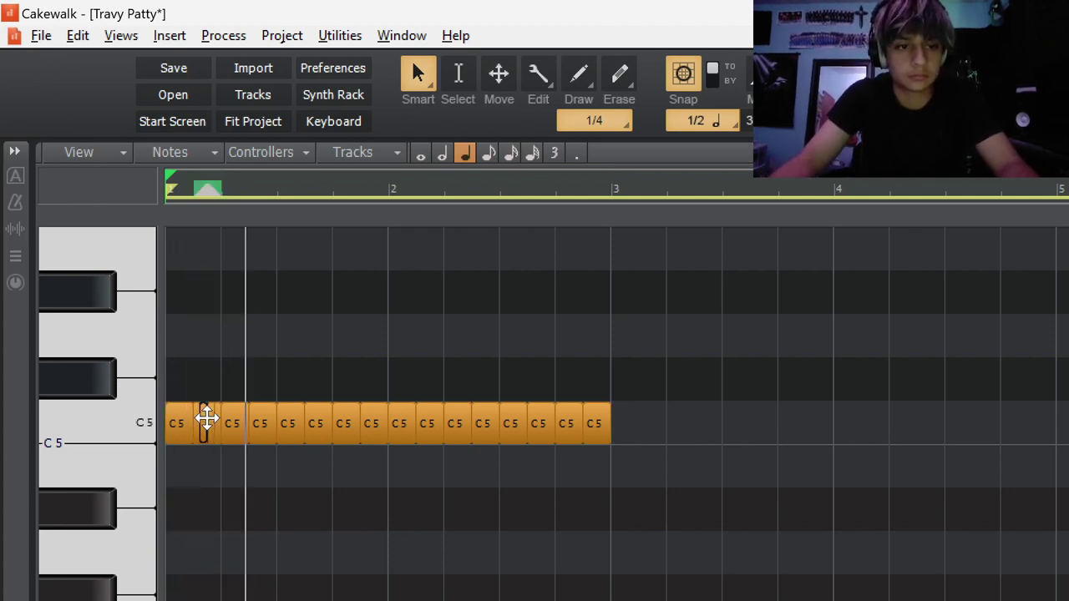
ctrl+scroll(206, 418, up, 1)
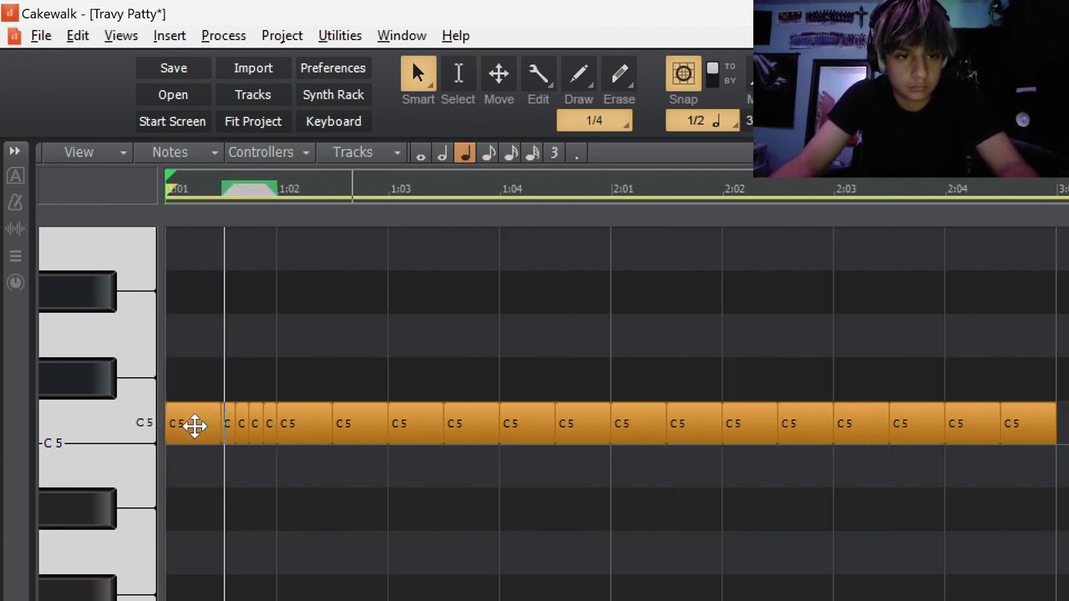
key(space)
Split the first C5 note into two equal sixteenth notes and the second of those into three triplet notes, playing the pattern back.
alt+click(186, 424)
key(space)
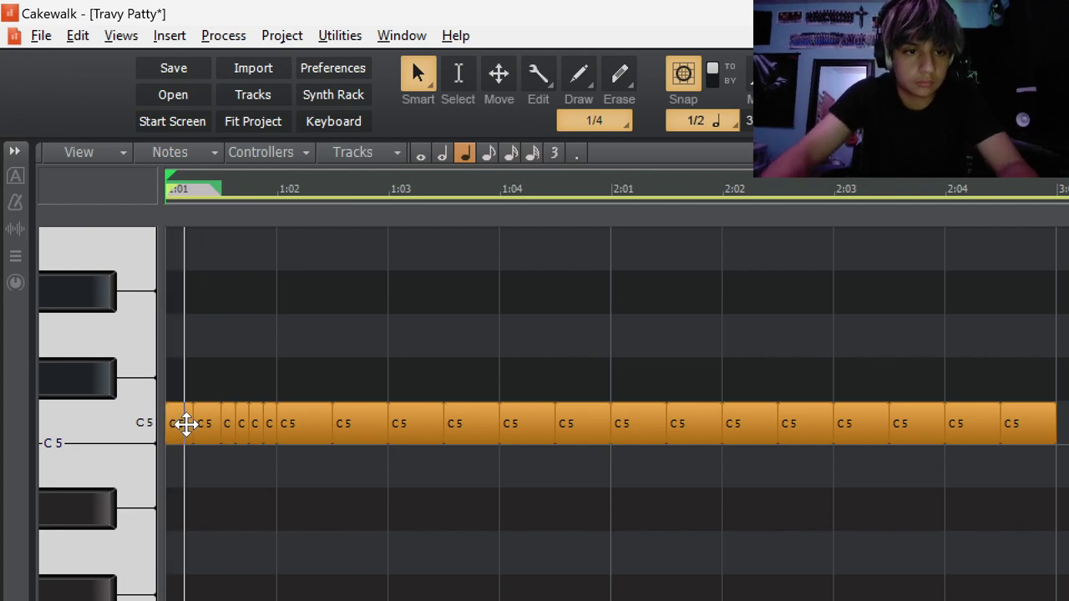
key(space)
alt+click(205, 409)
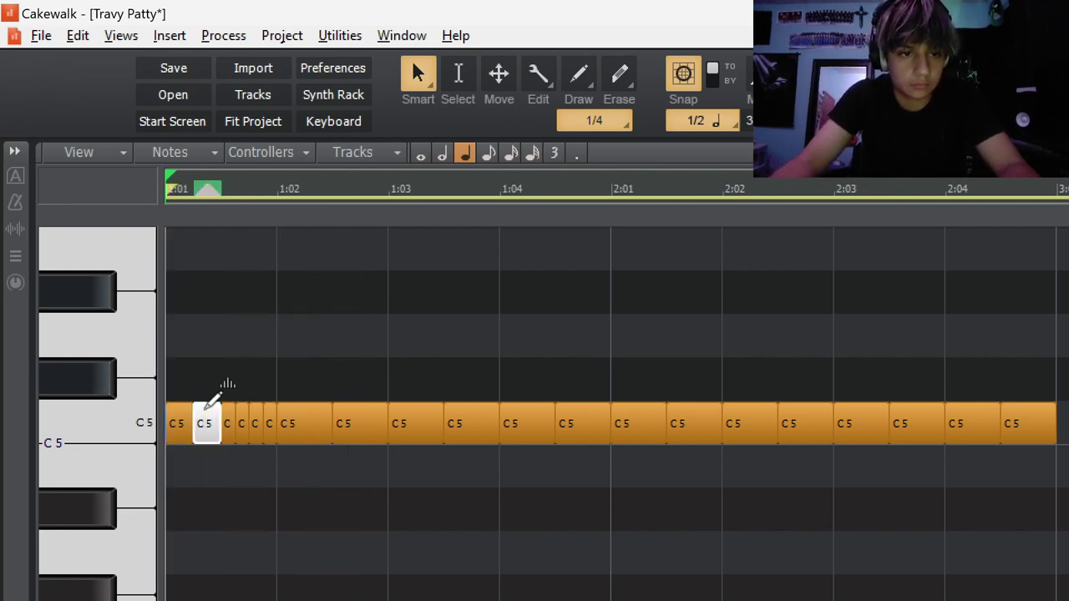
key(space)
key(space)
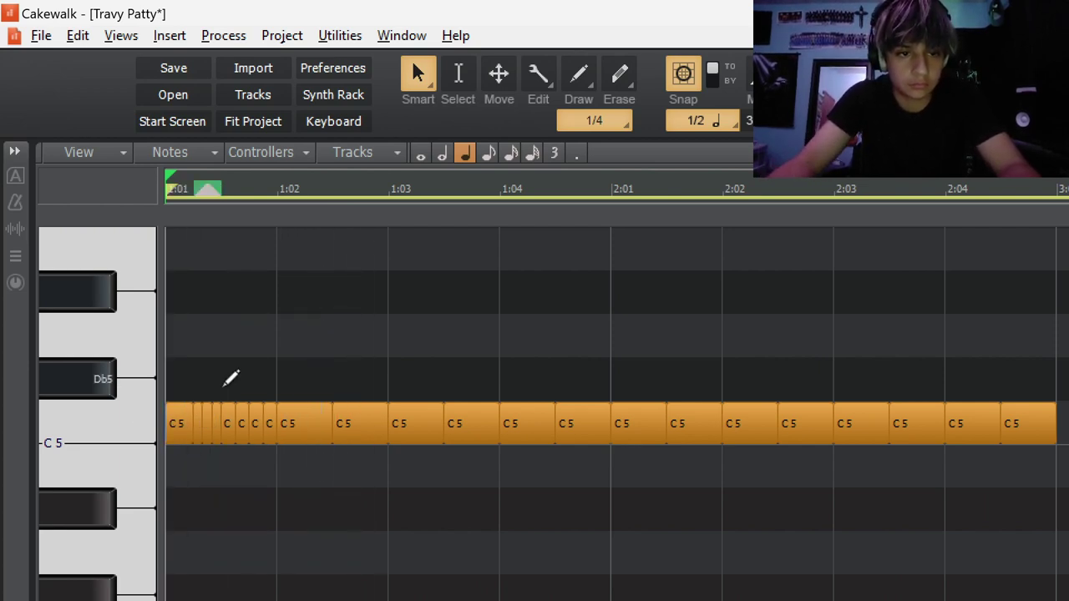
Lower the short C5 notes in beat 1 after the first triplet note step by step into a descending chromatic run starting on B4.
scroll(229, 435, up, 5)
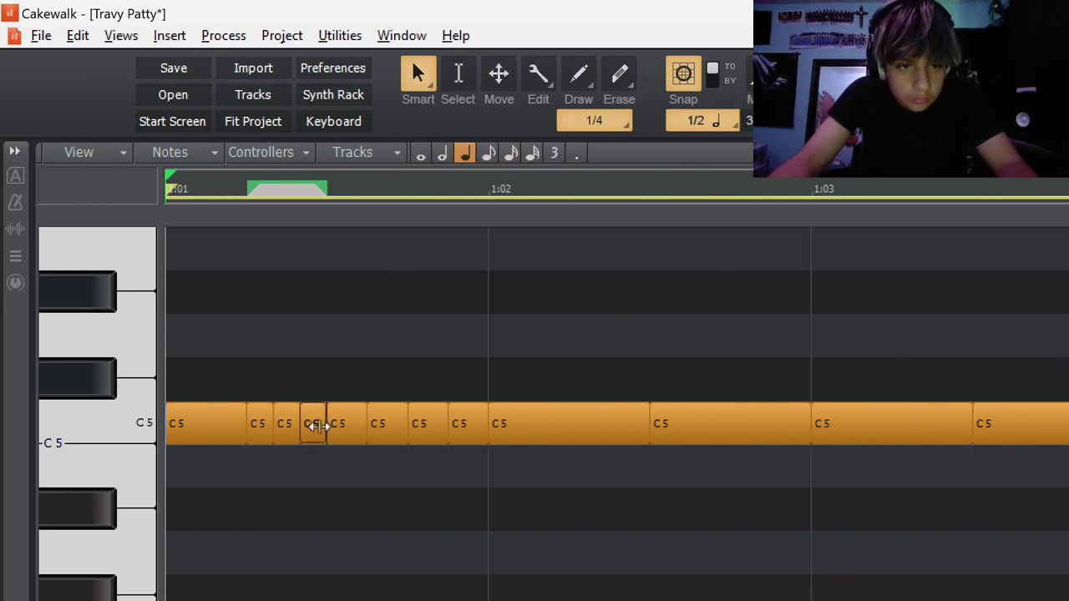
drag(289, 441, 289, 459)
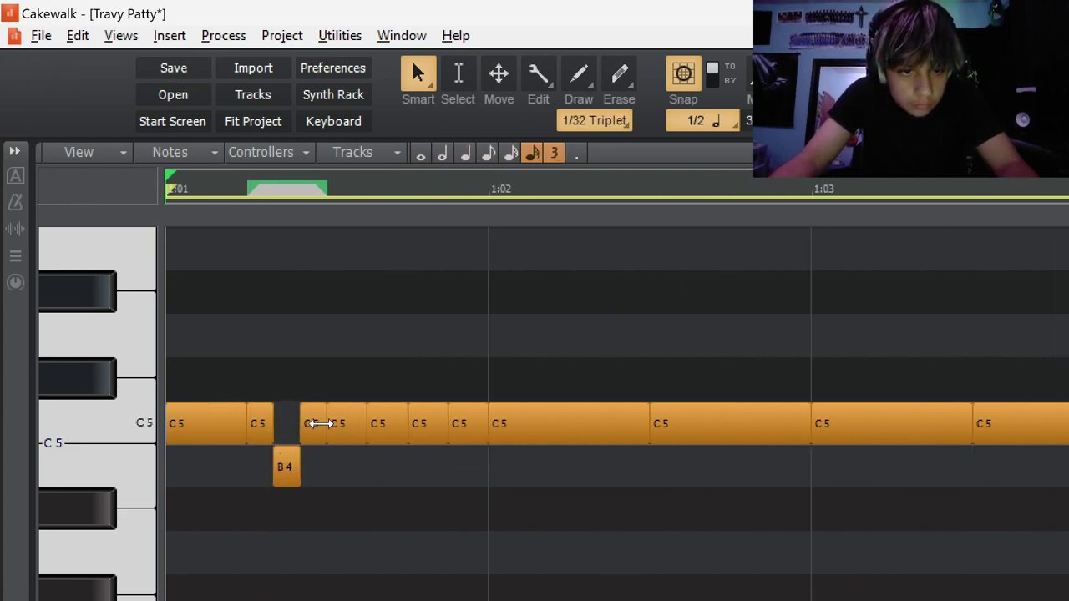
drag(318, 421, 315, 505)
drag(322, 433, 337, 559)
mouse_move(366, 424)
mouse_down()
mouse_move(418, 565)
mouse_move(416, 592)
mouse_up()
drag(426, 422, 425, 600)
drag(487, 433, 462, 578)
Play the hi-hat pattern and split the C5 note at the start of measure 2 into two equal notes.
scroll(455, 559, down, 5)
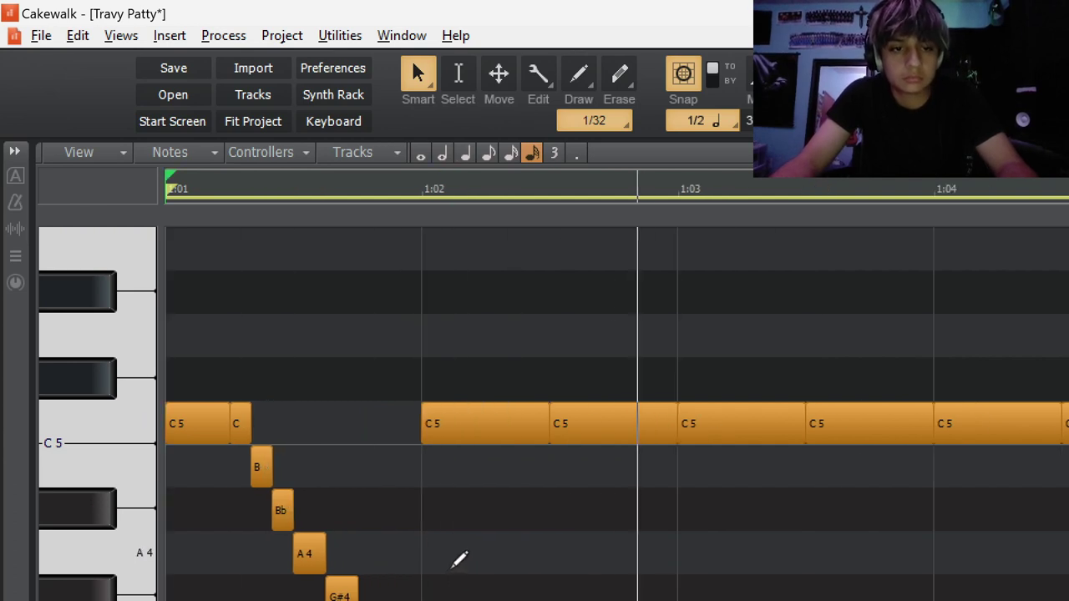
scroll(445, 543, down, 3)
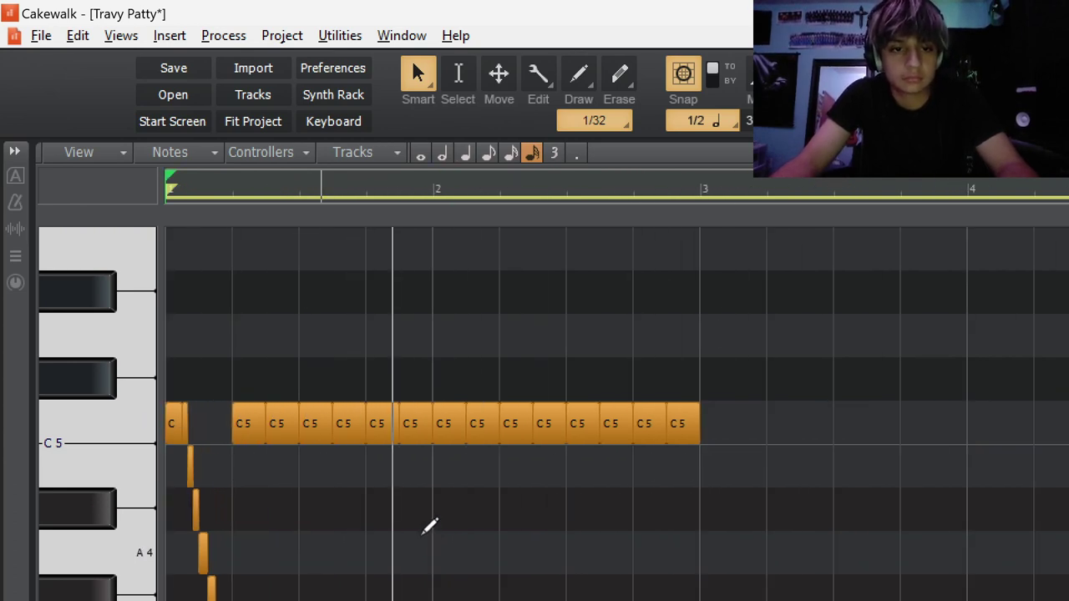
key(ctrl+z)
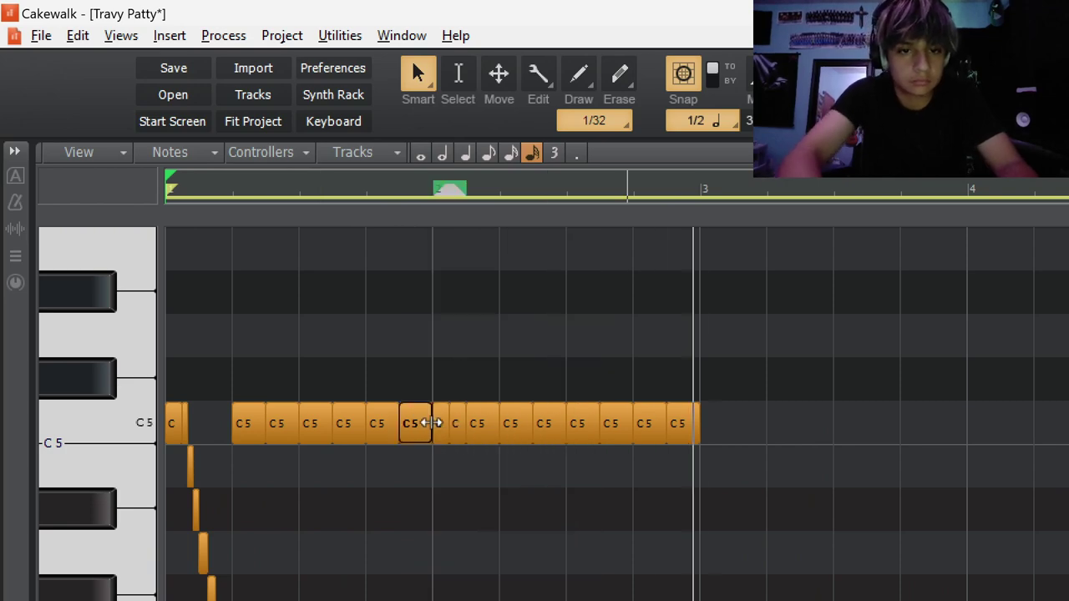
Copy the whole two-measure hi-hat pattern and paste it at the start of measure 3.
key(d)
key(d)
key(c)
key(d)
key(space)
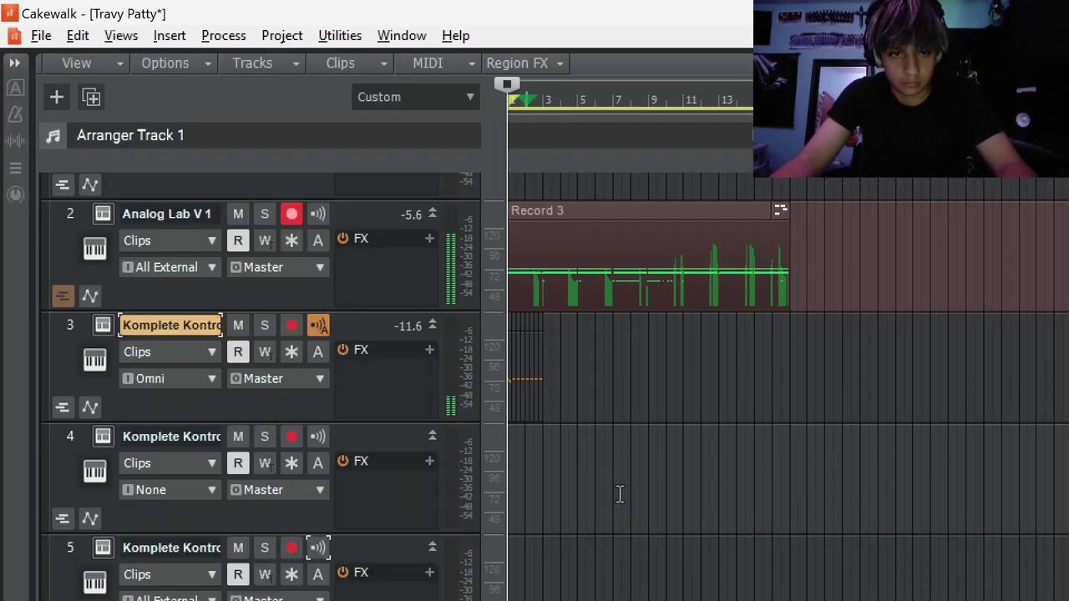
key(d)
scroll(643, 525, down, 3)
scroll(657, 515, up, 4)
key(ctrl+a)
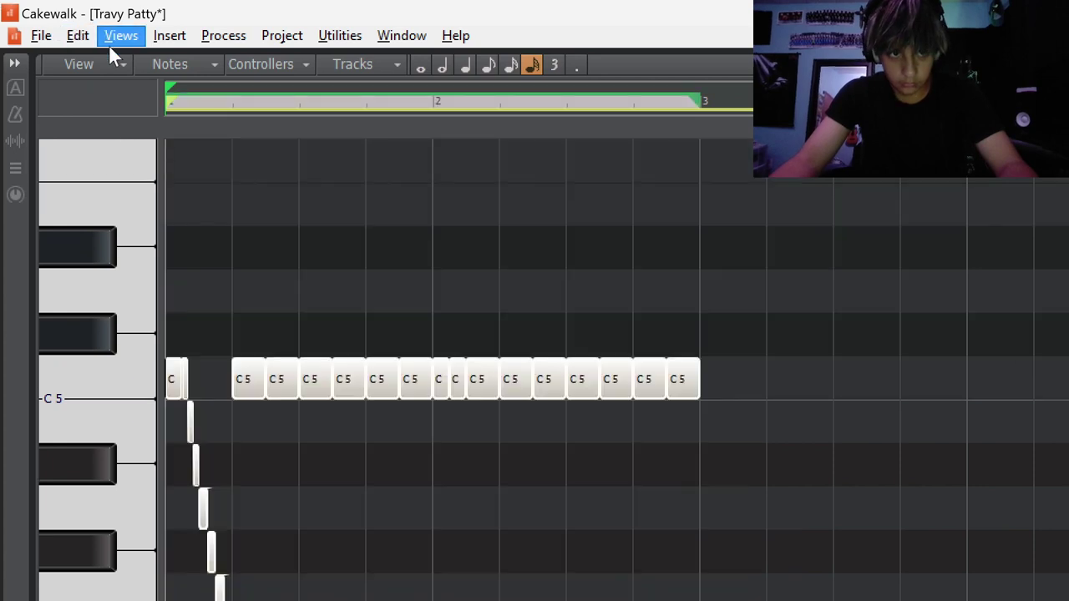
key(ctrl+c)
key(ctrl+v)
key(space)
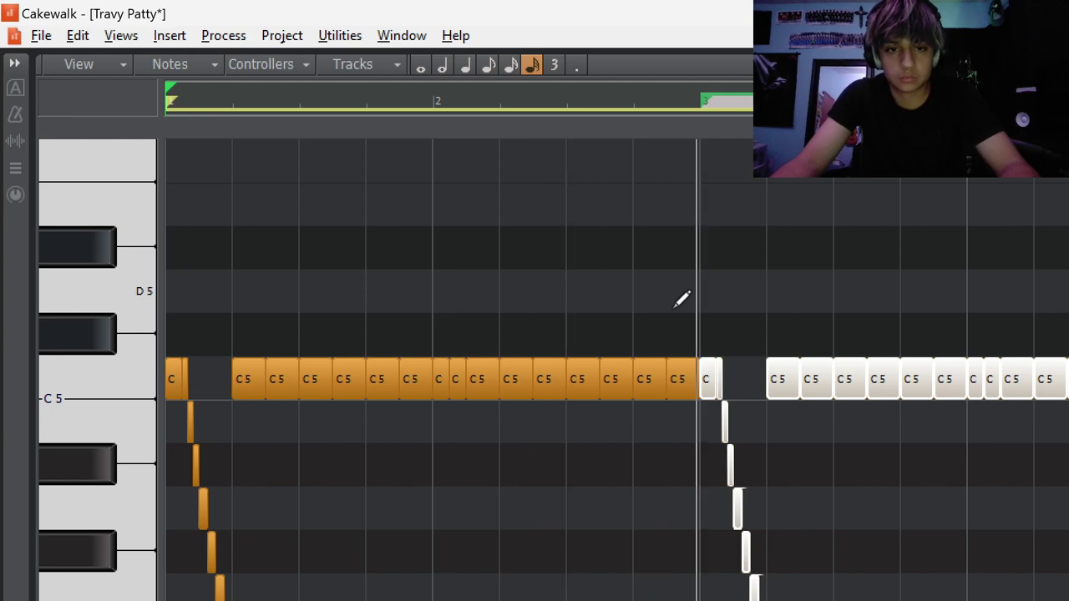
click(706, 294)
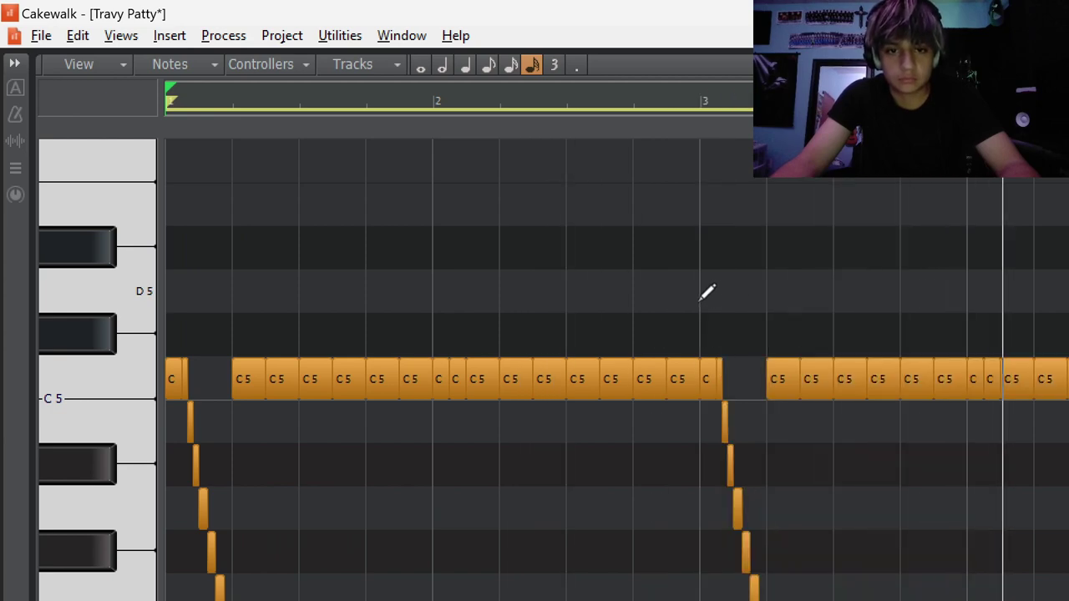
Load the SNARE (37) sample into the Komplete Kontrol 2 sampler.
key(d)
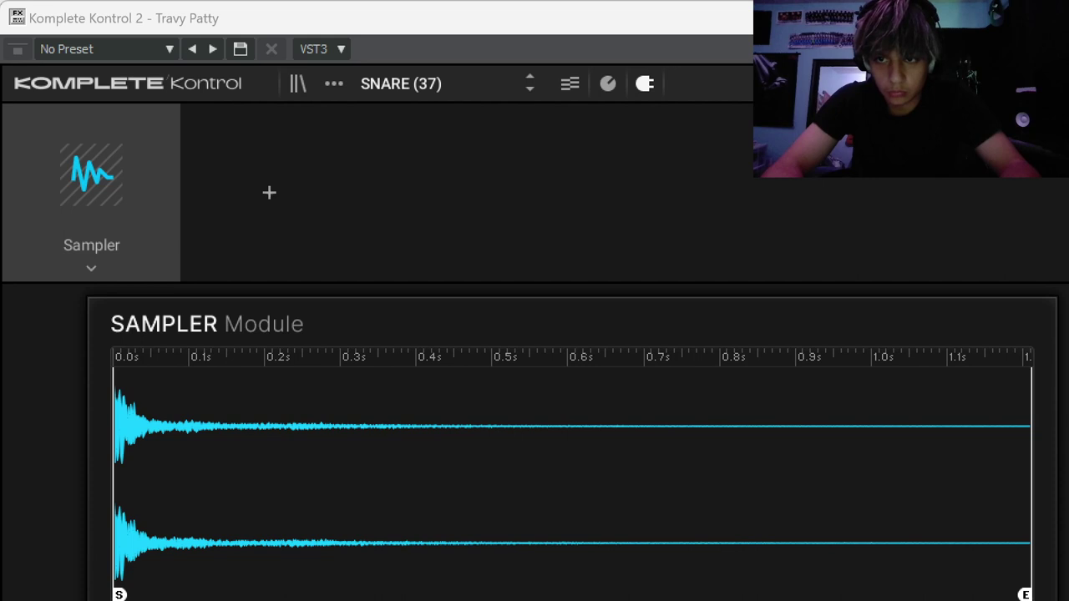
drag(1068, 420, 517, 427)
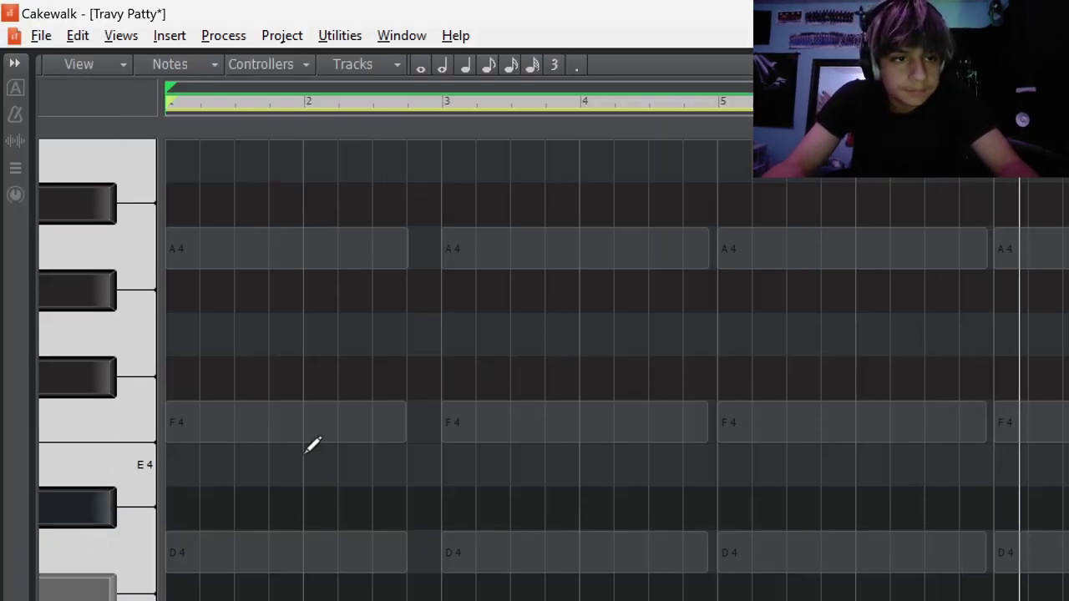
In the snare track's piano roll, draw quarter-note C5 hits on beat 3 of measures 1 to 4.
scroll(313, 446, up, 3)
click(234, 291)
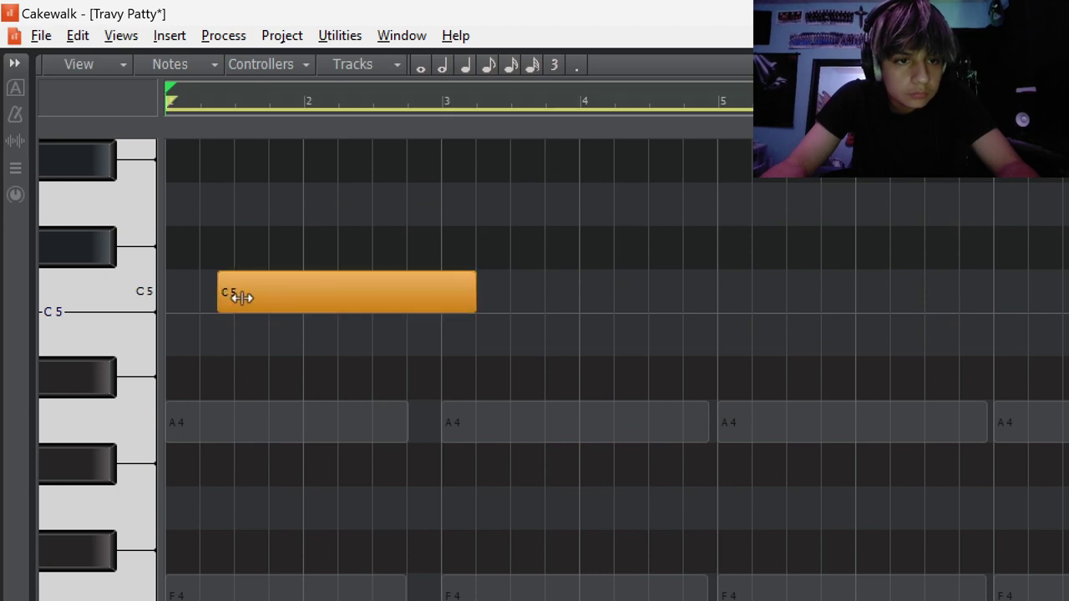
drag(242, 296, 361, 296)
drag(488, 294, 267, 294)
click(381, 290)
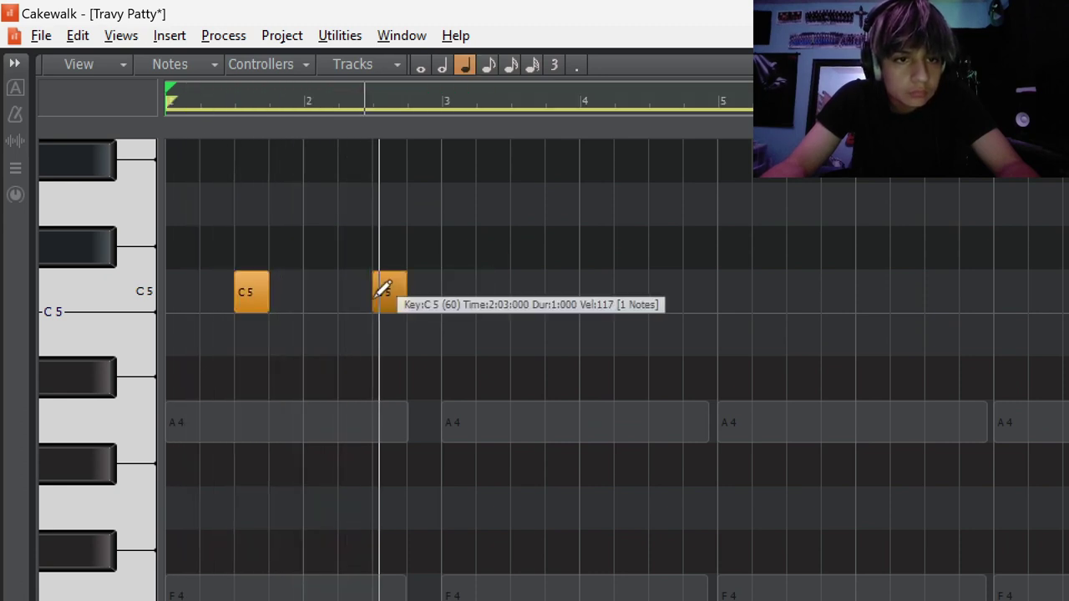
click(511, 291)
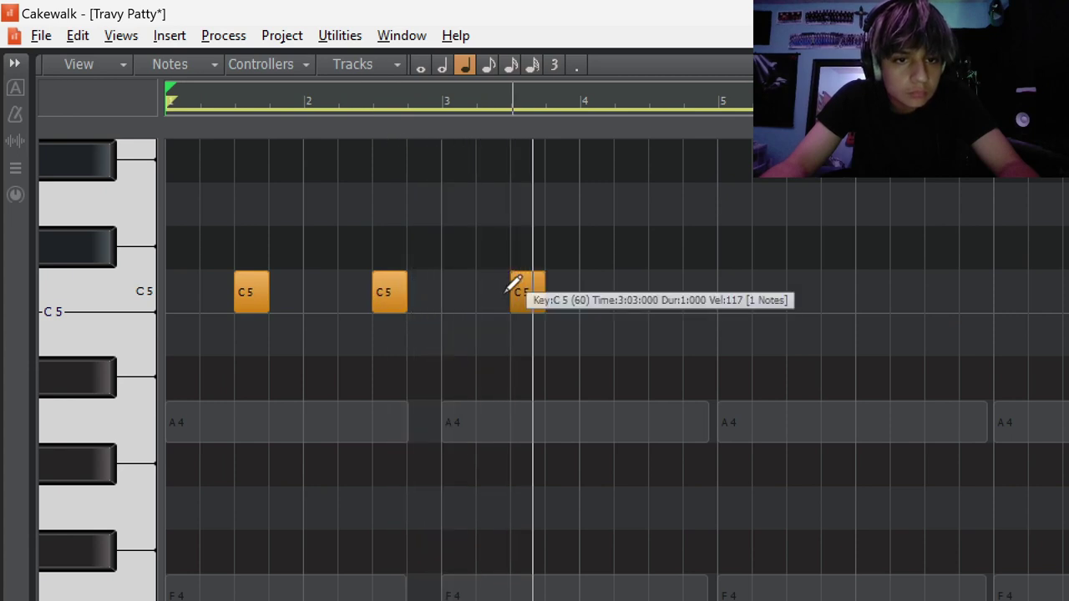
click(659, 291)
Copy the four snare notes and paste them into measures 5 to 8.
key(ctrl+a)
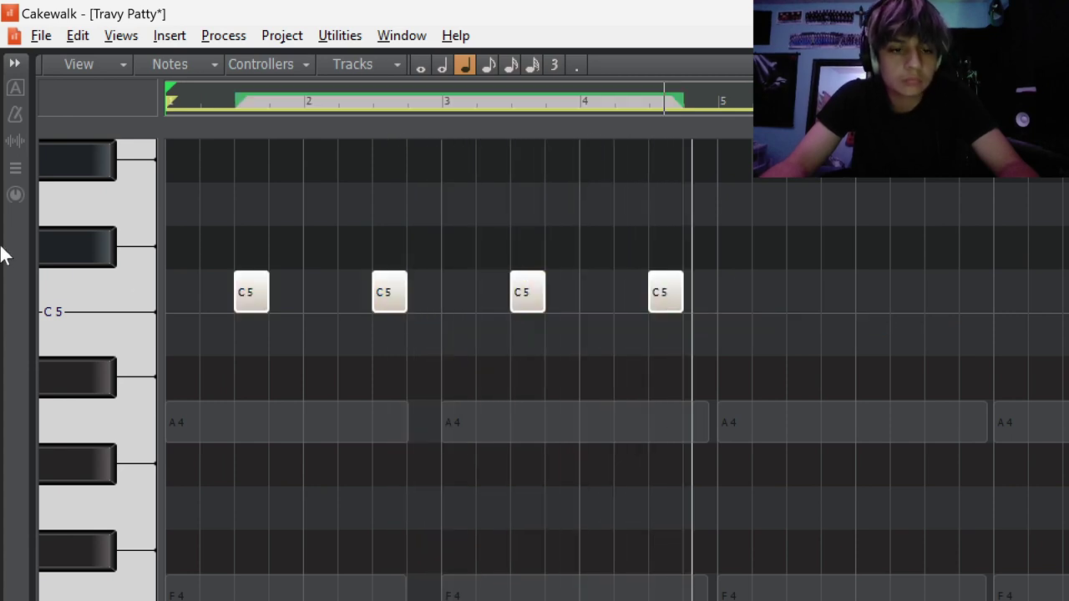
key(ctrl+c)
key(ctrl+v)
drag(692, 297, 802, 301)
key(ctrl+z)
click(790, 245)
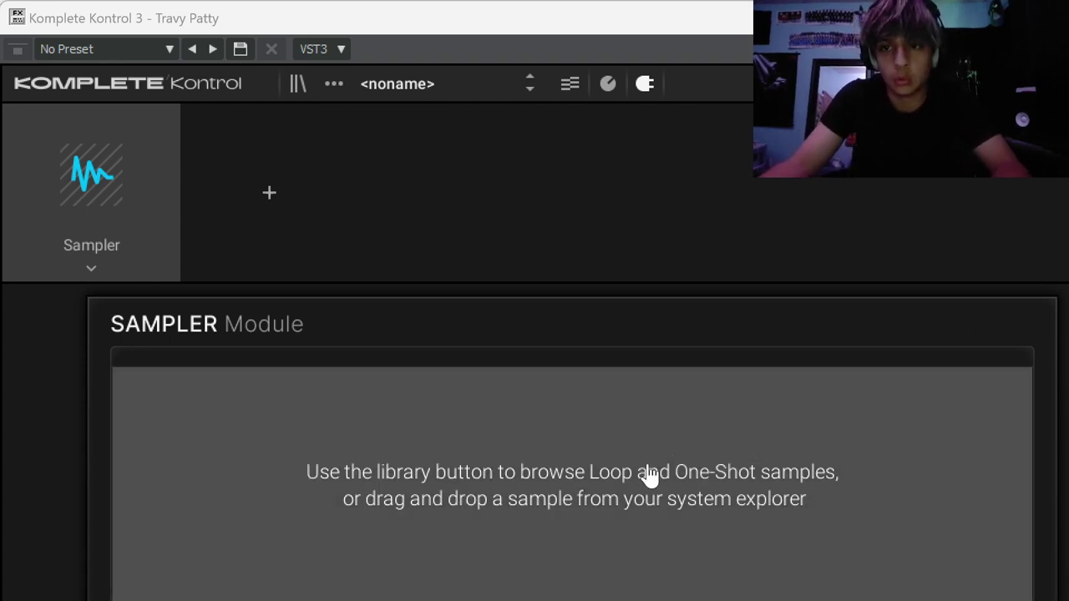
Add a sample to the Komplete Kontrol 3 sampler and open the piano roll for track 5 around D4.
drag(649, 475, 649, 475)
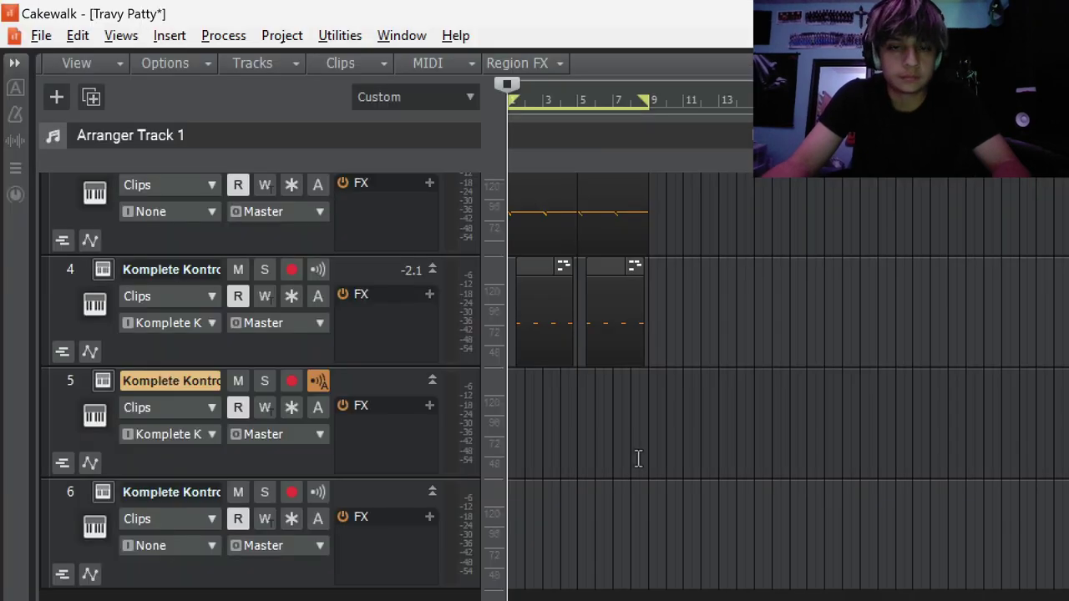
double_click(556, 409)
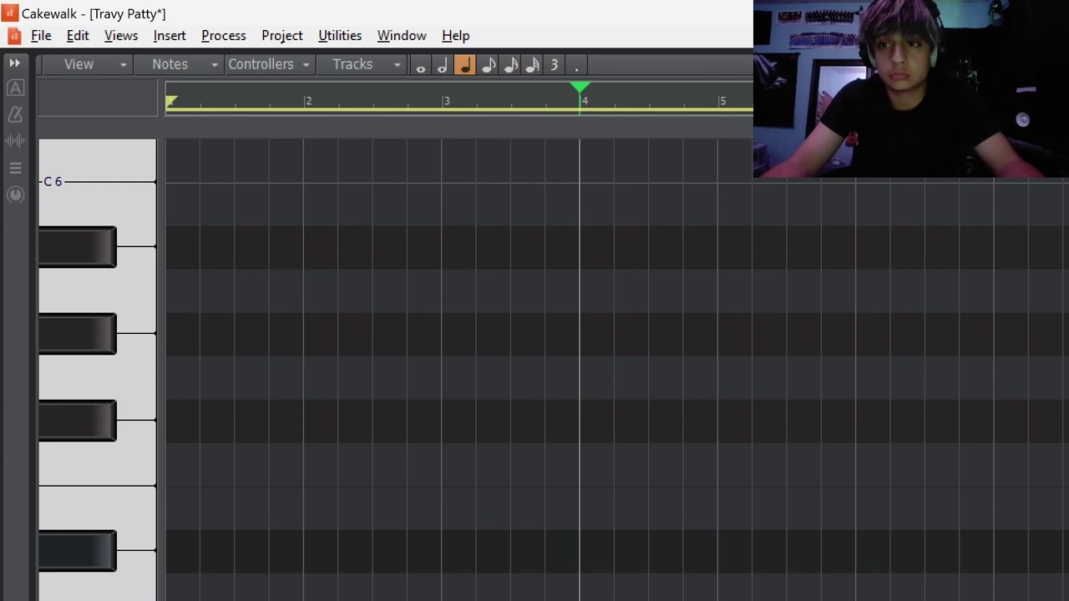
scroll(787, 317, down, 8)
key(w)
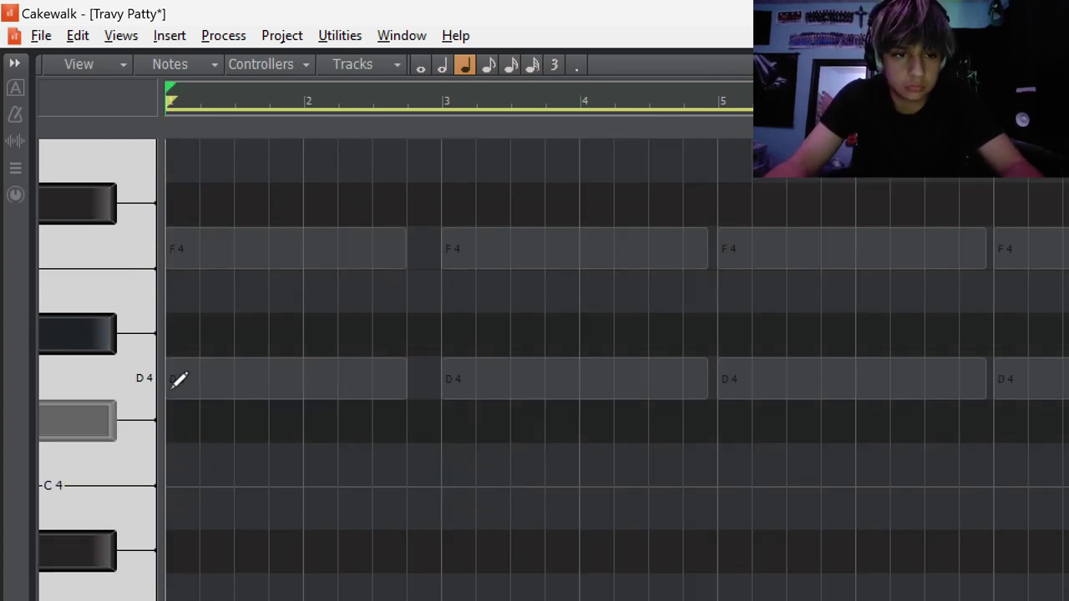
Draw half-note D4s at the start of measure 1, on beat 2 of measure 2 and at the start of measure 3.
click(180, 380)
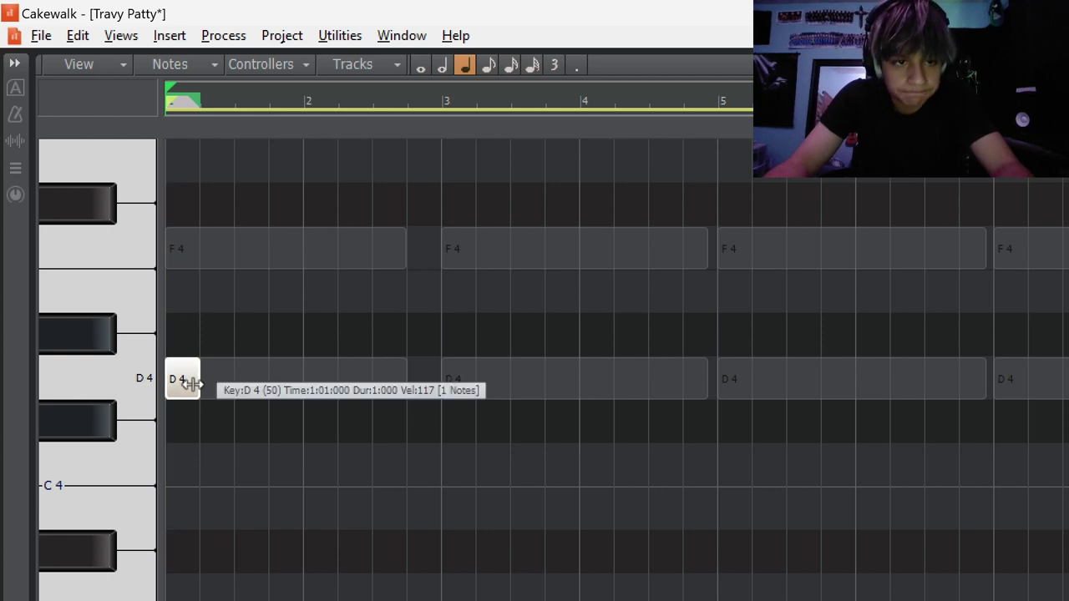
drag(188, 384, 235, 380)
key(space)
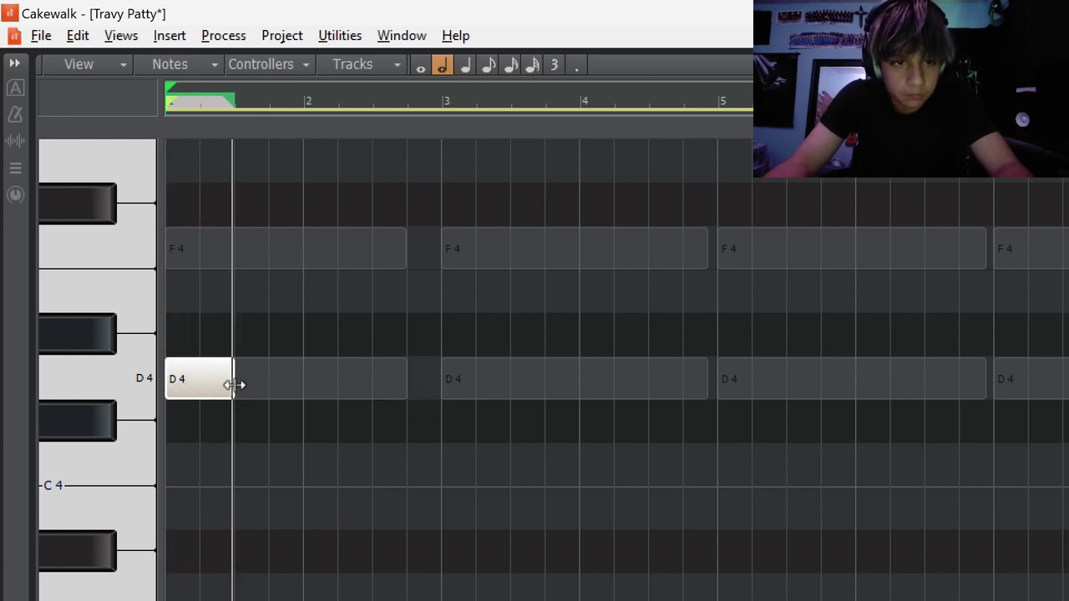
click(342, 373)
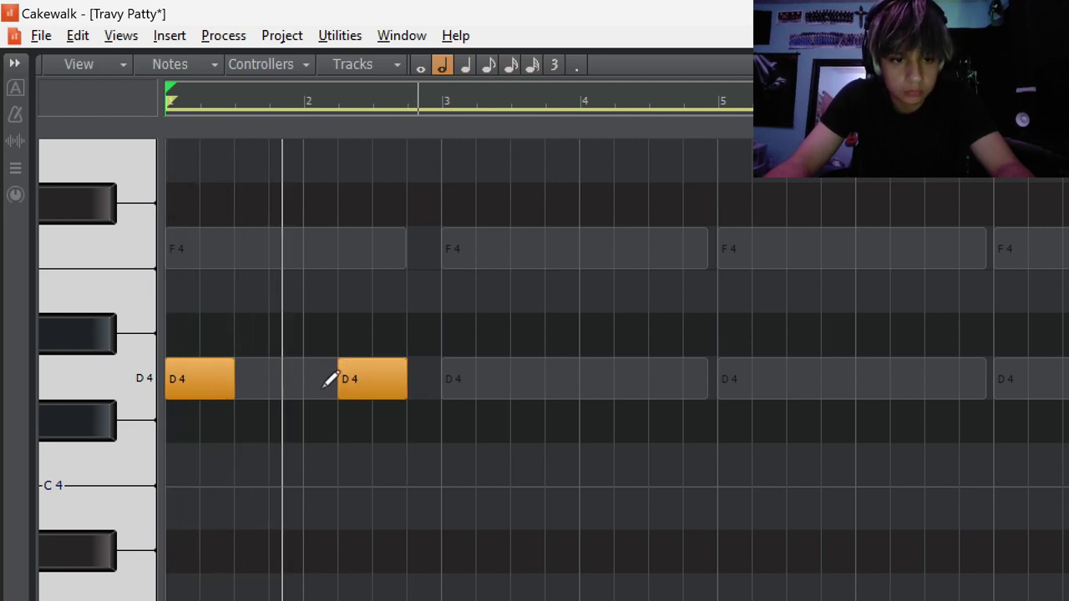
click(446, 377)
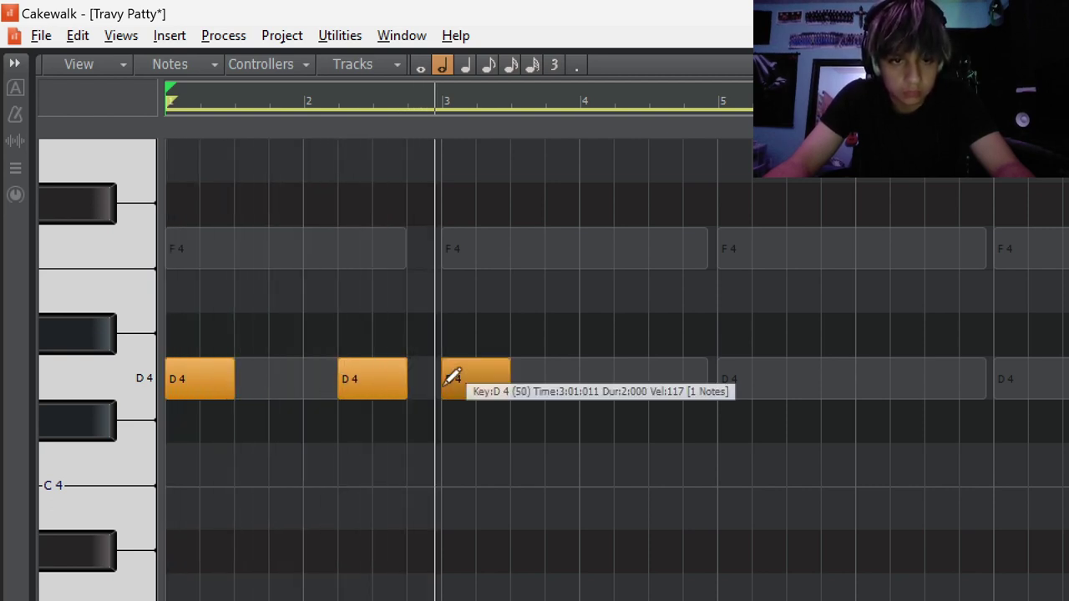
Draw a half-note F4 on beat 2 of measure 4 and D4s at measure 5 beat 1, measure 6 beat 2 and measure 7 beat 1.
click(616, 250)
click(725, 377)
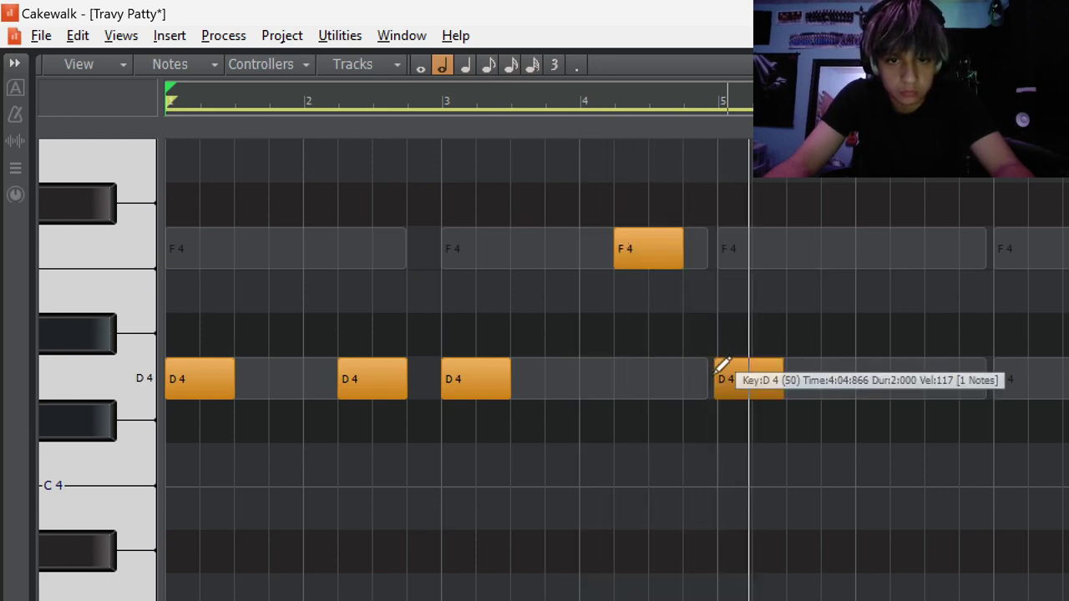
click(738, 378)
click(892, 376)
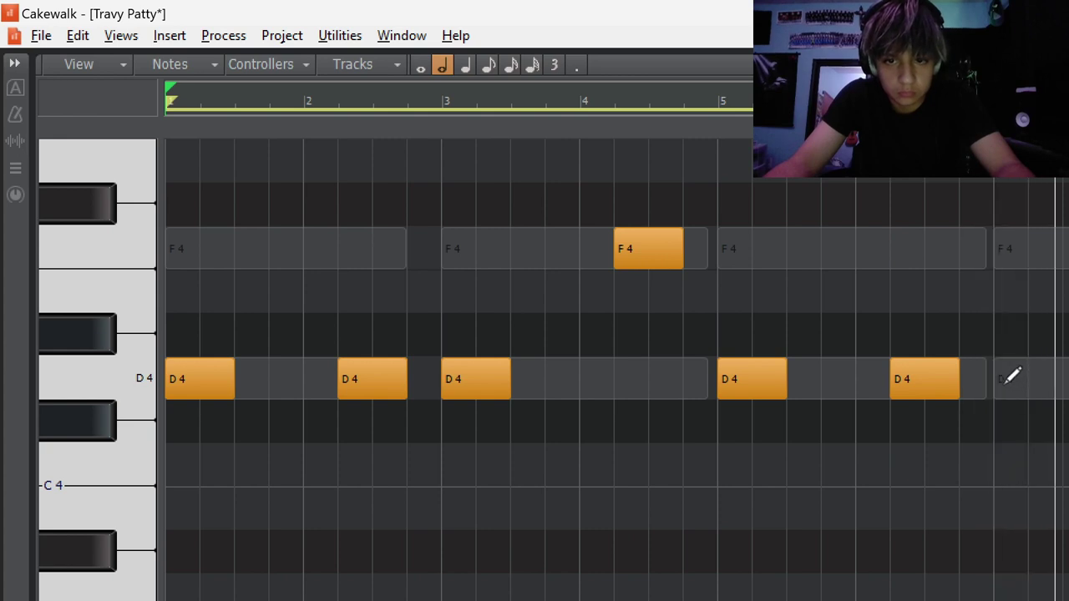
click(1012, 378)
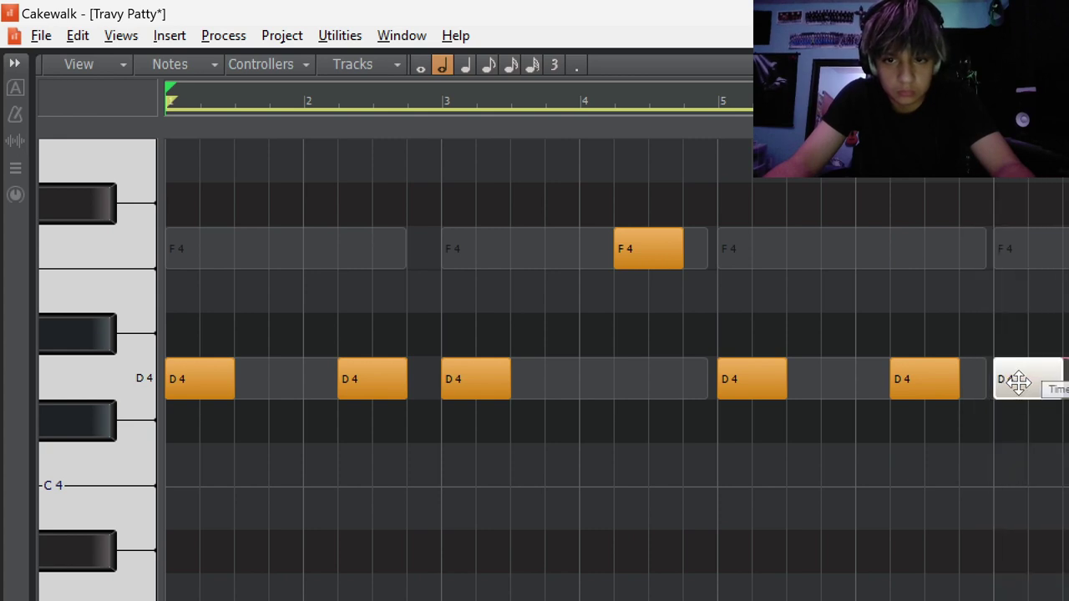
Transpose all notes on track 5 up one octave to D5 and F5 and listen to the result.
key(space)
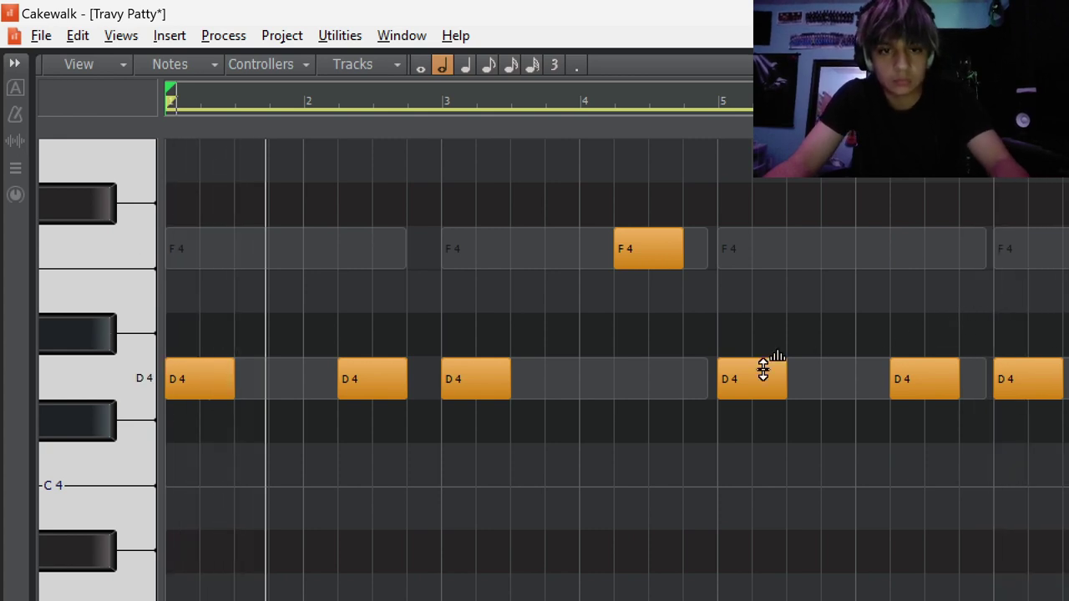
key(ctrl+a)
drag(470, 381, 496, 282)
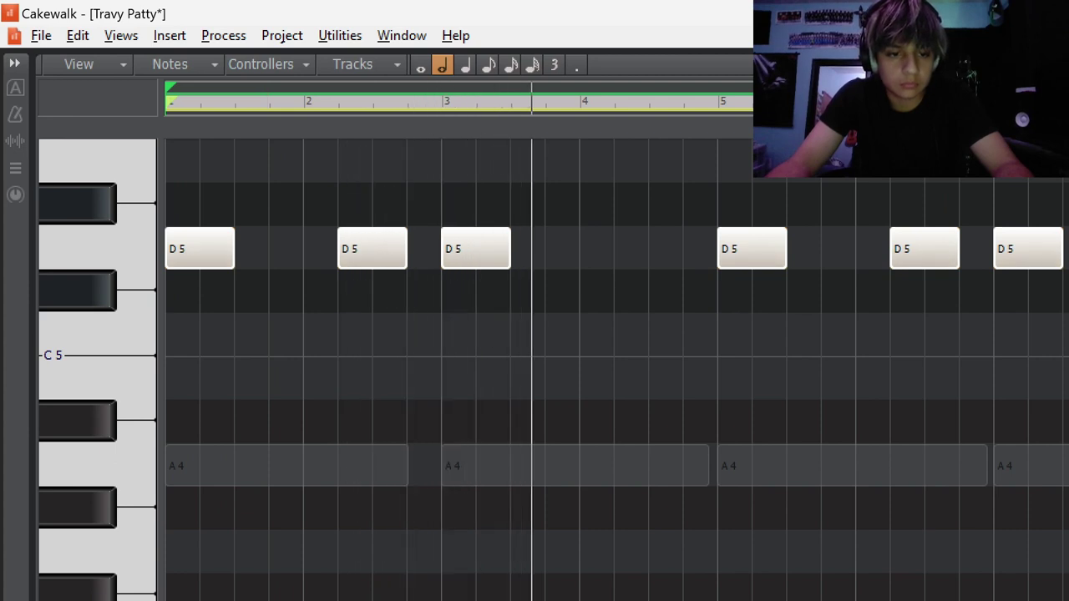
key(ctrl+a)
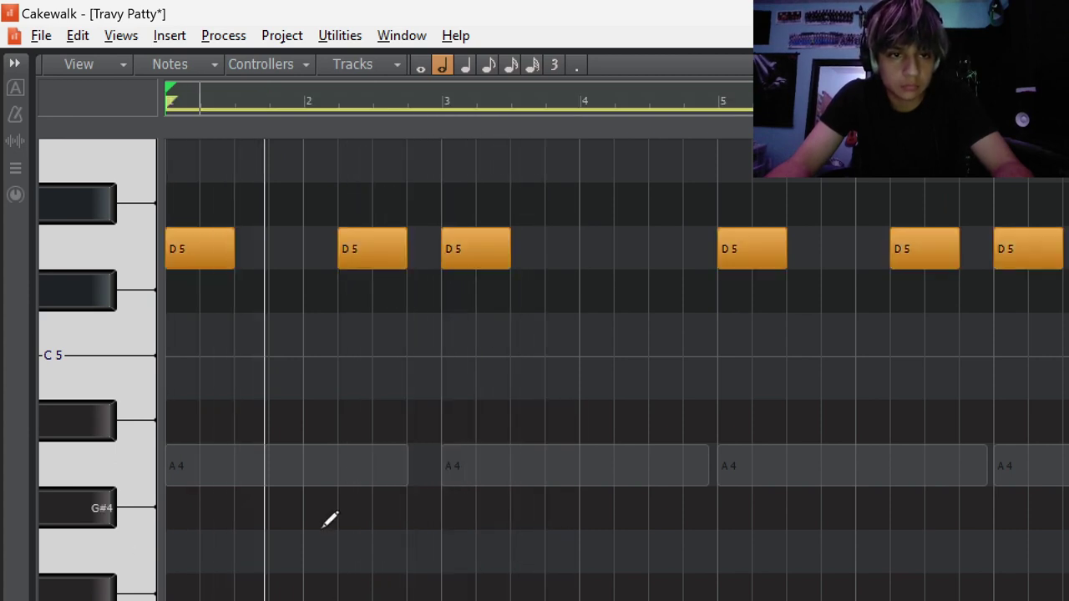
scroll(334, 510, up, 1)
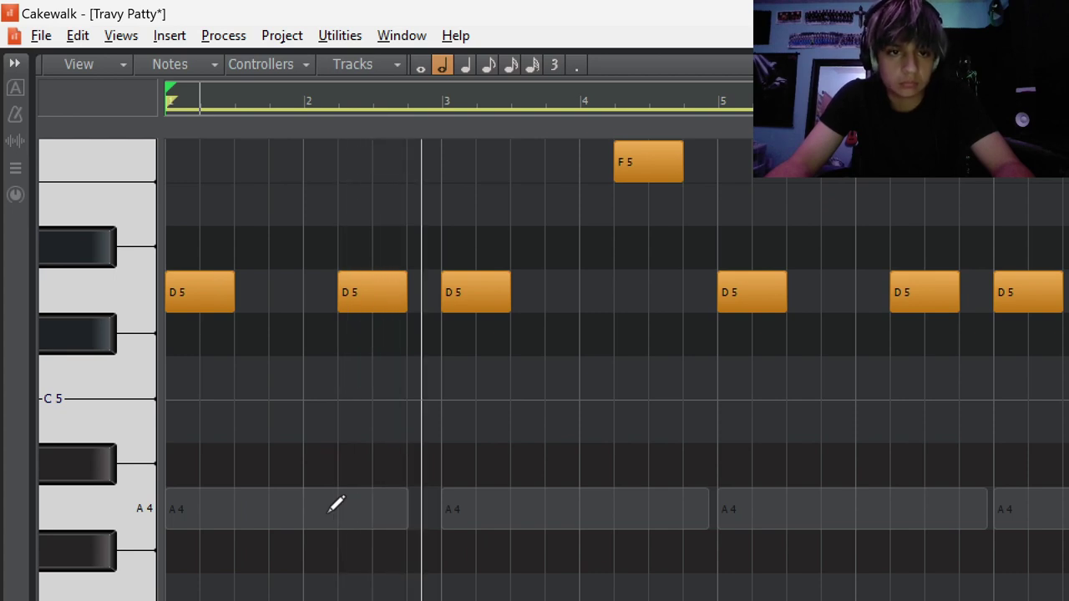
scroll(334, 505, up, 1)
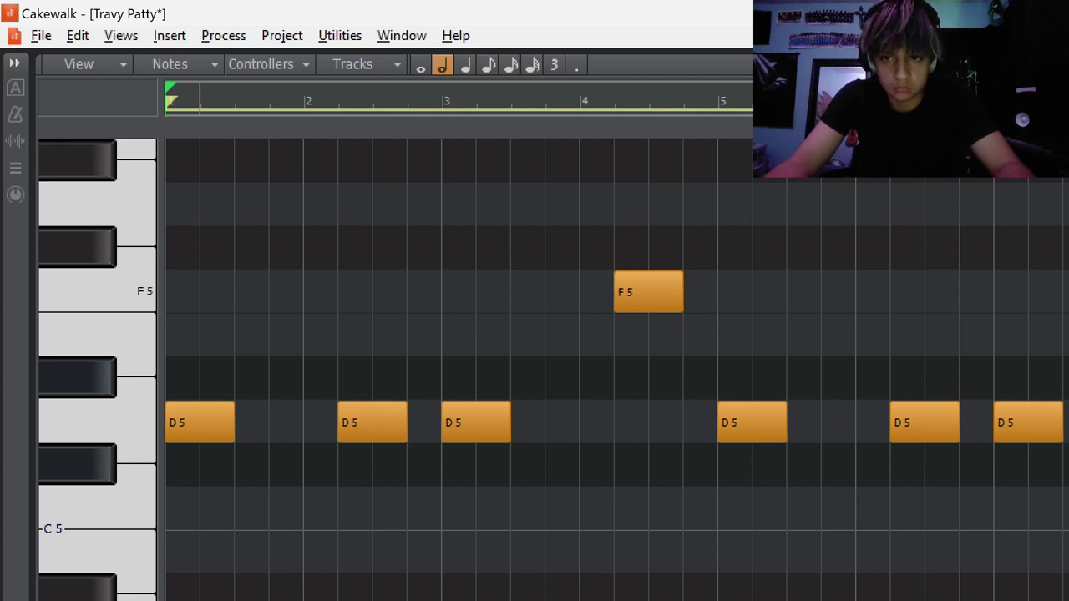
scroll(616, 370, up, 2)
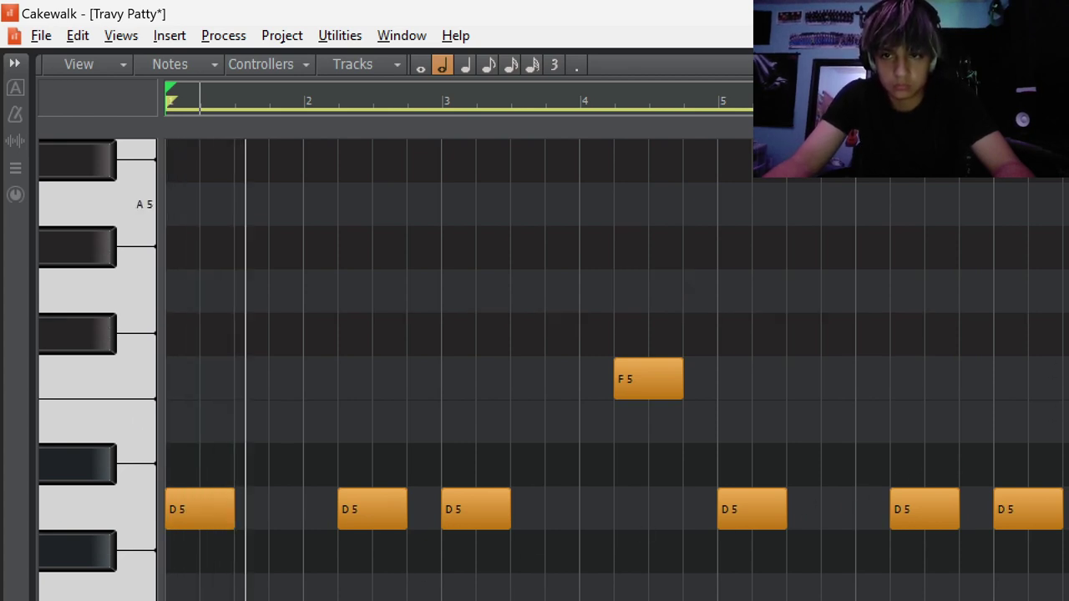
key(4)
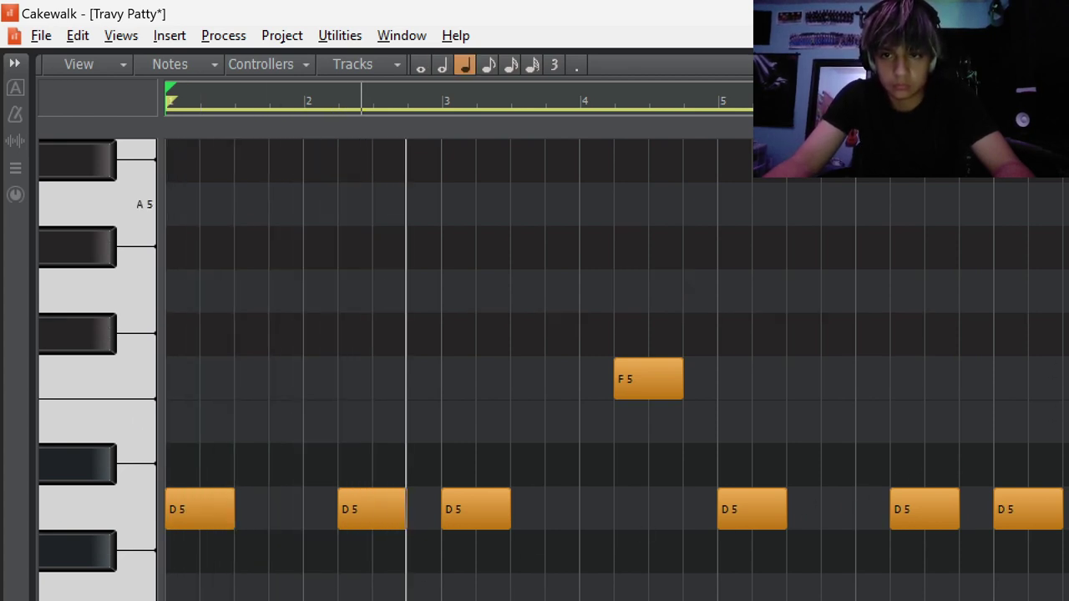
key(2)
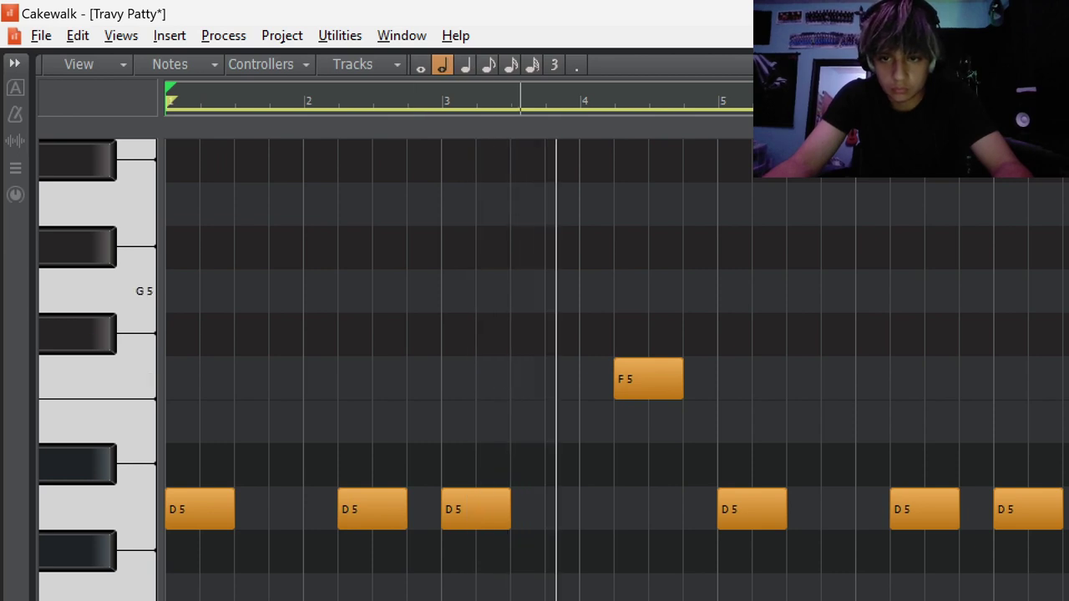
key(3)
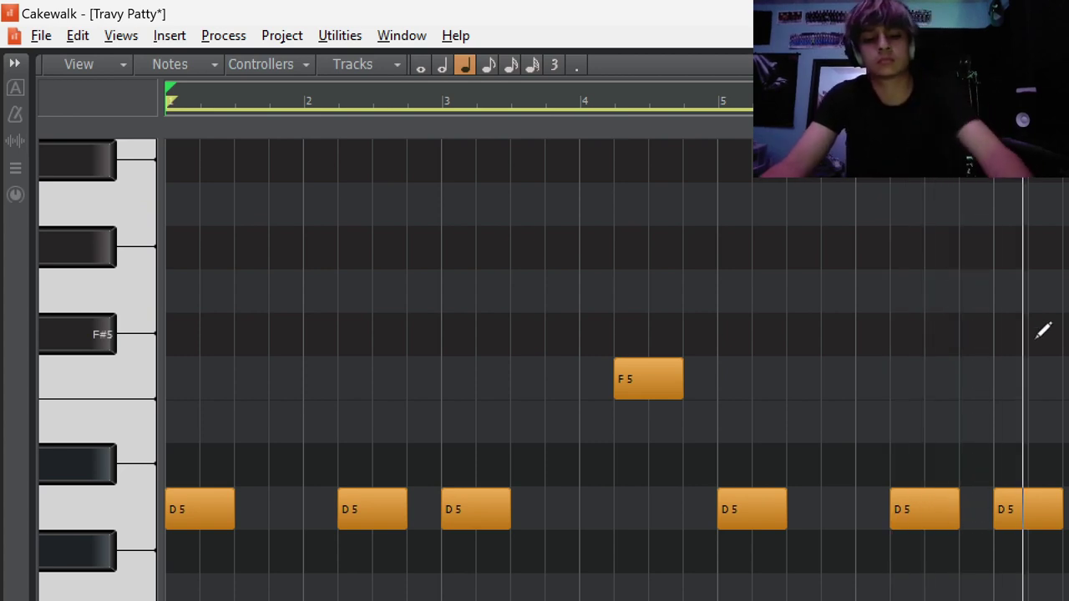
scroll(1020, 313, down, 1)
scroll(1021, 313, down, 1)
scroll(1024, 316, up, 1)
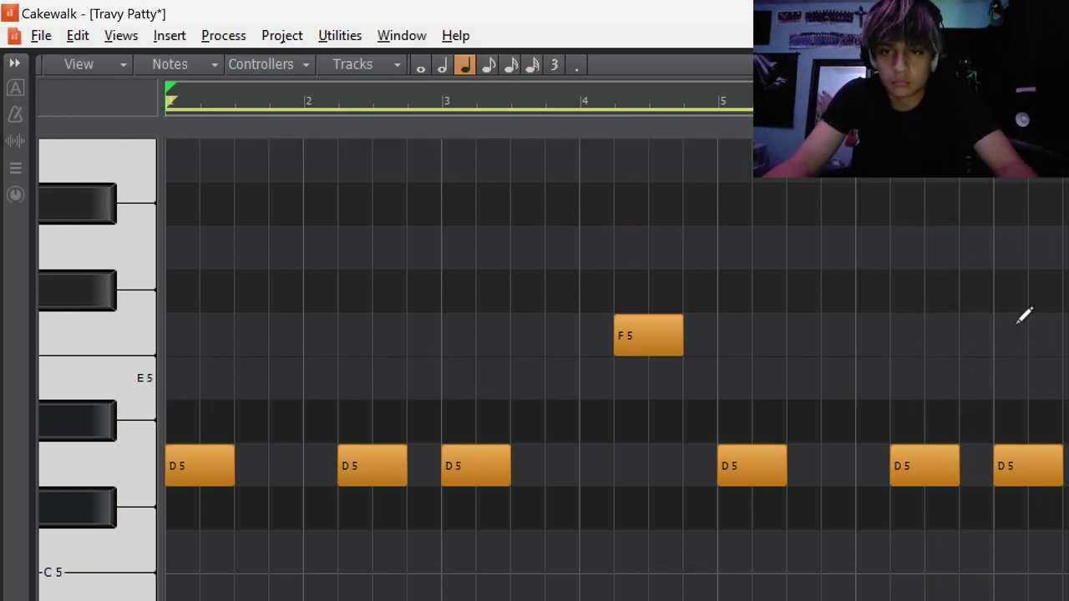
Leave track 5's notes and open the piano roll for track 6 around C5.
key(d)
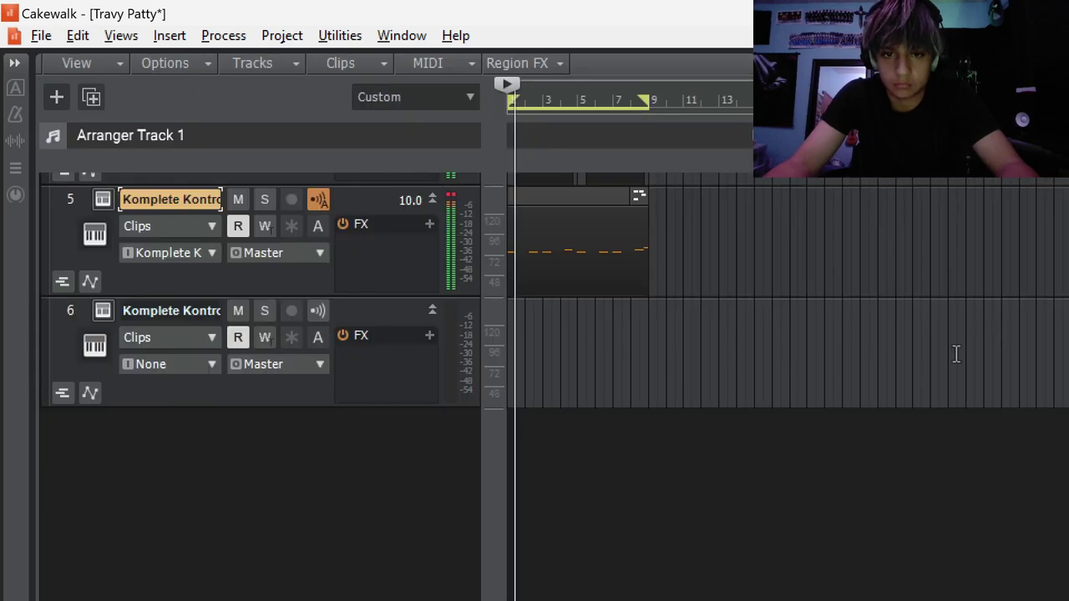
double_click(545, 354)
key(w)
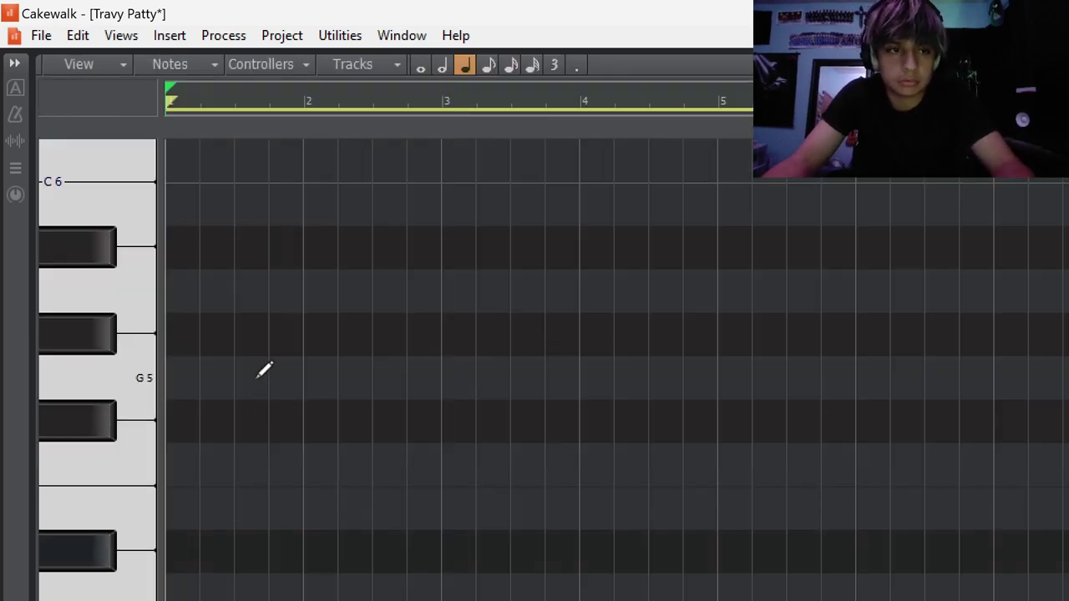
scroll(248, 397, down, 2)
scroll(240, 443, up, 1)
scroll(248, 470, down, 2)
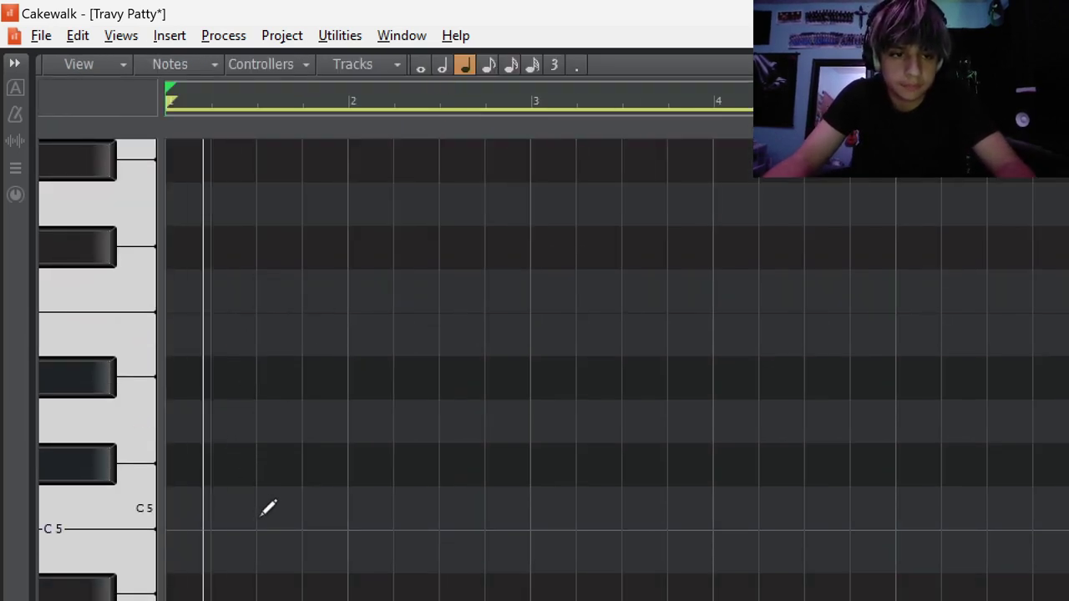
Draw eighth-note C5s on the second half of beat 2 in measures 1, 3 and 5, add another further on, and return to the tracks.
click(248, 506)
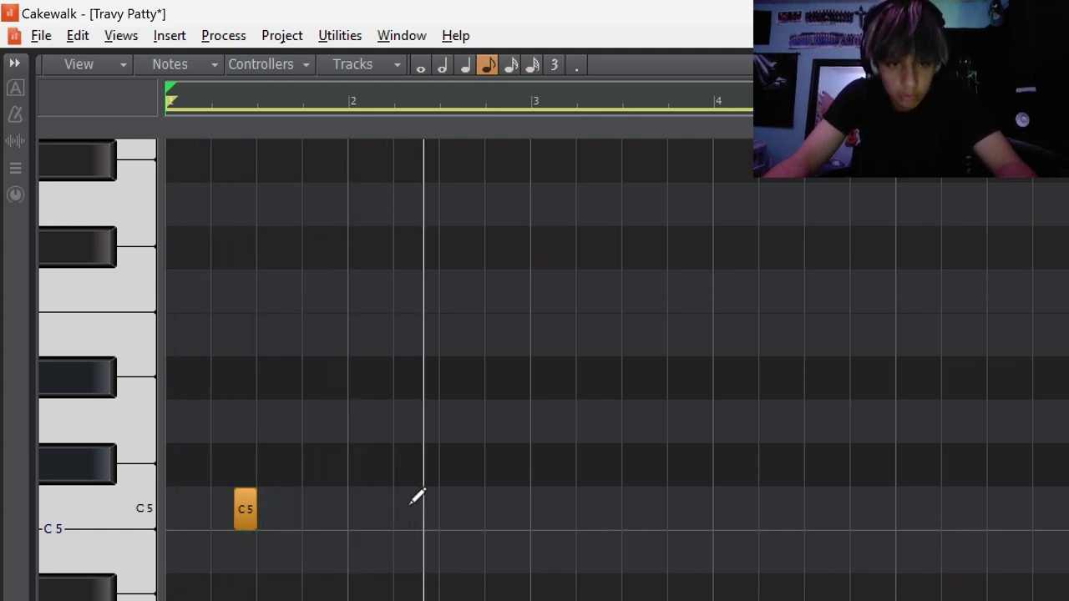
click(599, 501)
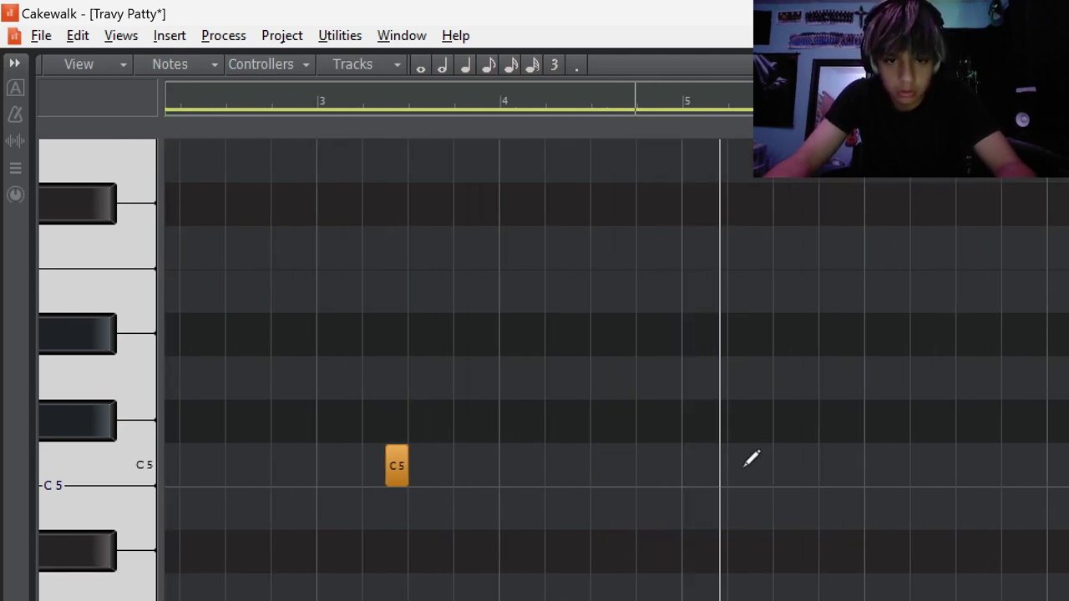
click(750, 465)
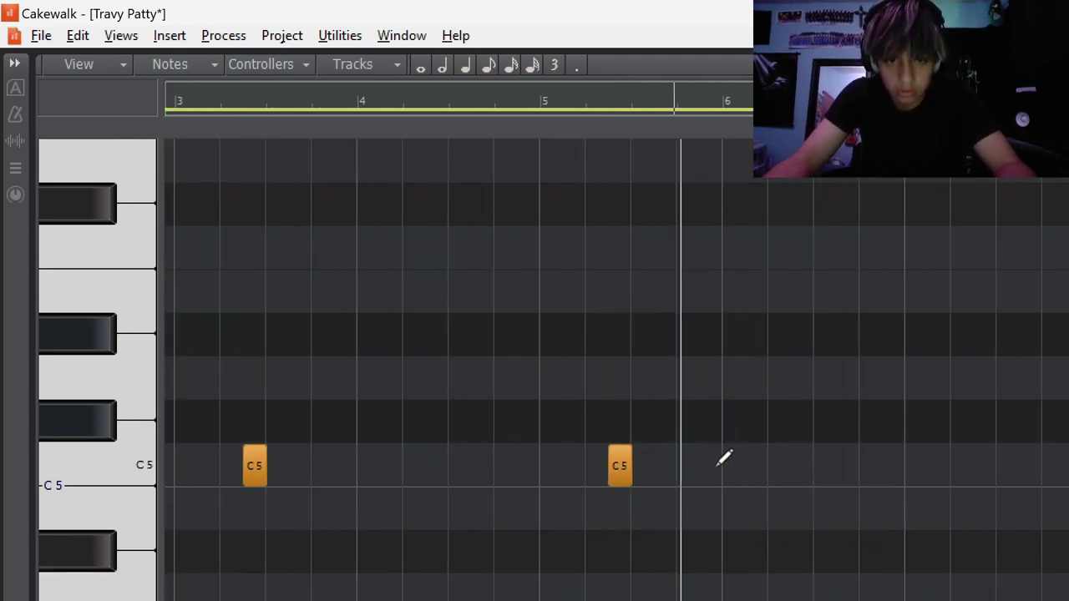
click(862, 460)
key(d)
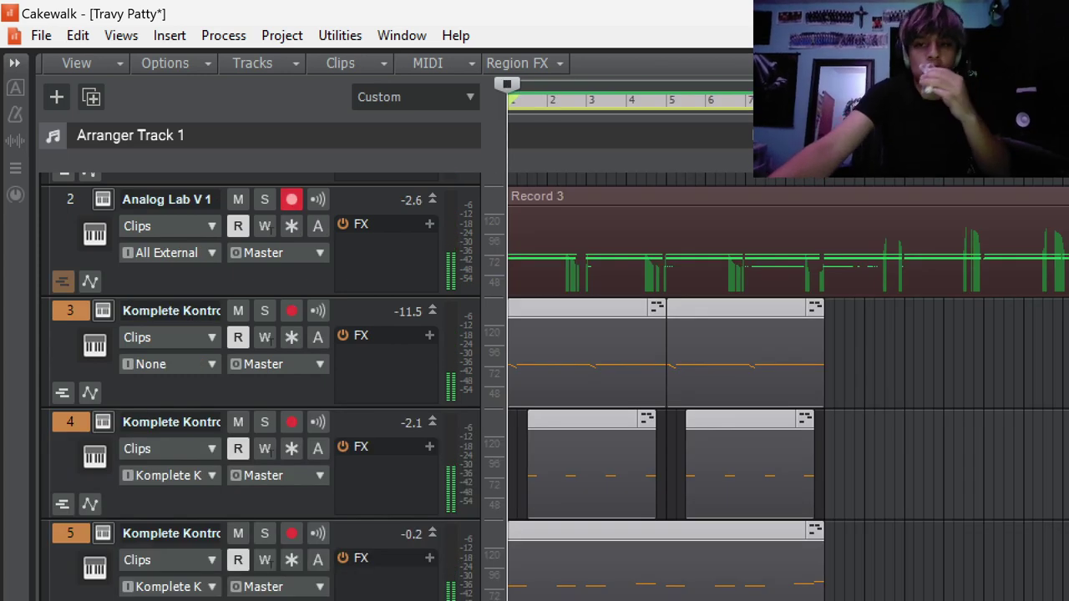
Trim the Record 3 clip on track 2 to end at measure 9 and open its notes in the full piano roll.
drag(1056, 250, 835, 283)
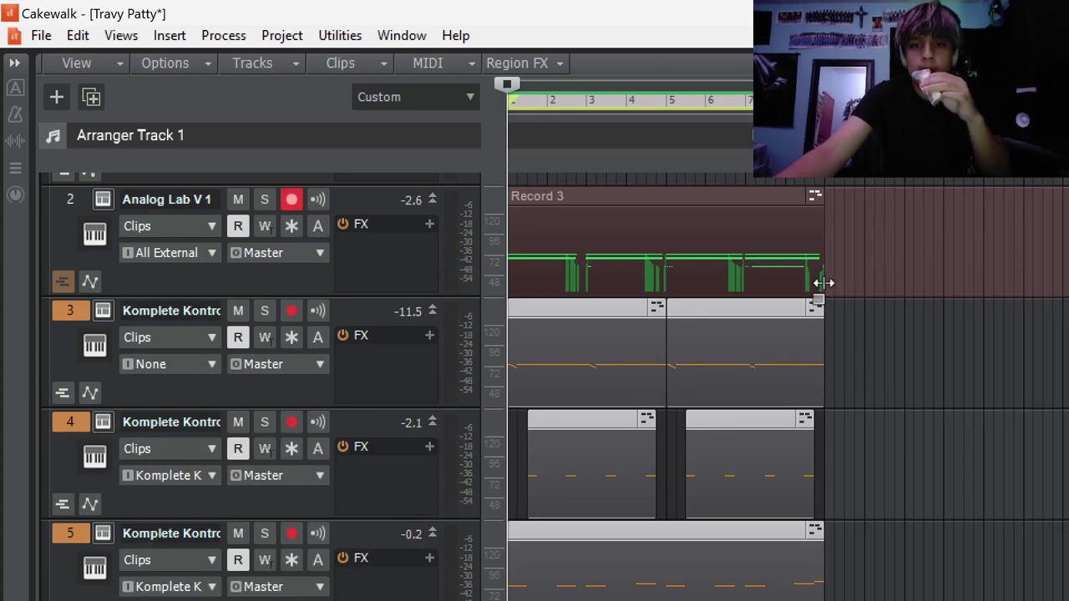
double_click(775, 266)
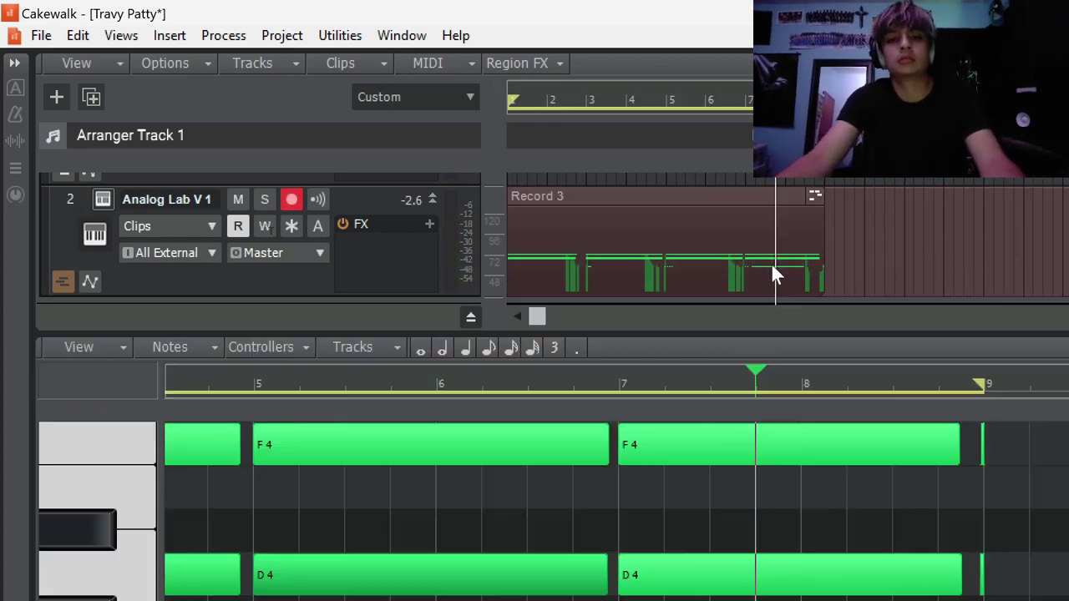
key(shift+d)
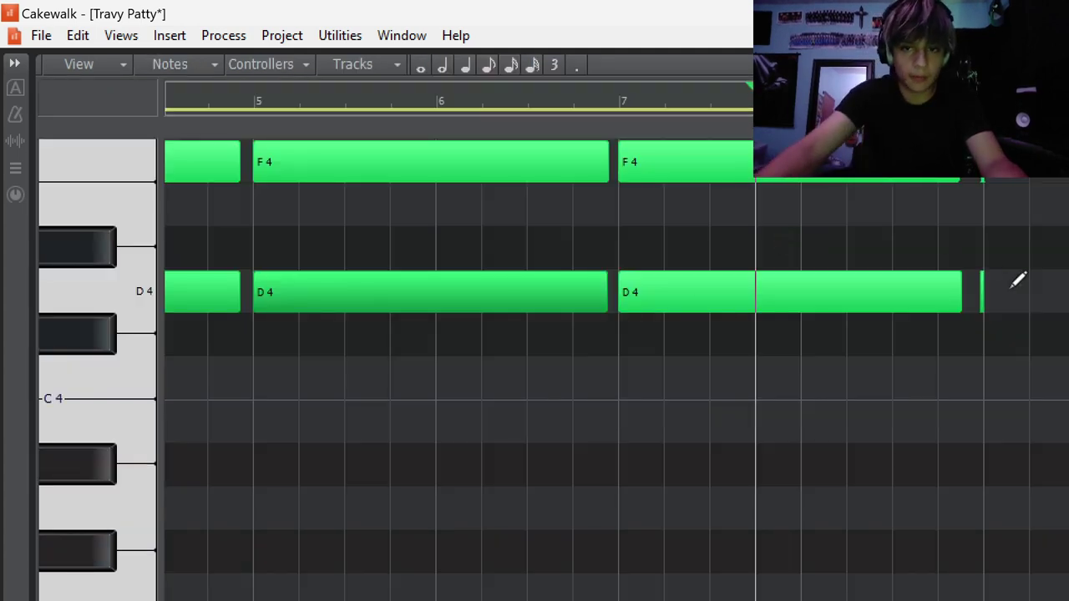
Delete the stray A4, F4 and D4 notes at measure 9 of the Analog Lab V part.
scroll(1023, 304, up, 2)
click(1037, 334)
click(1017, 334)
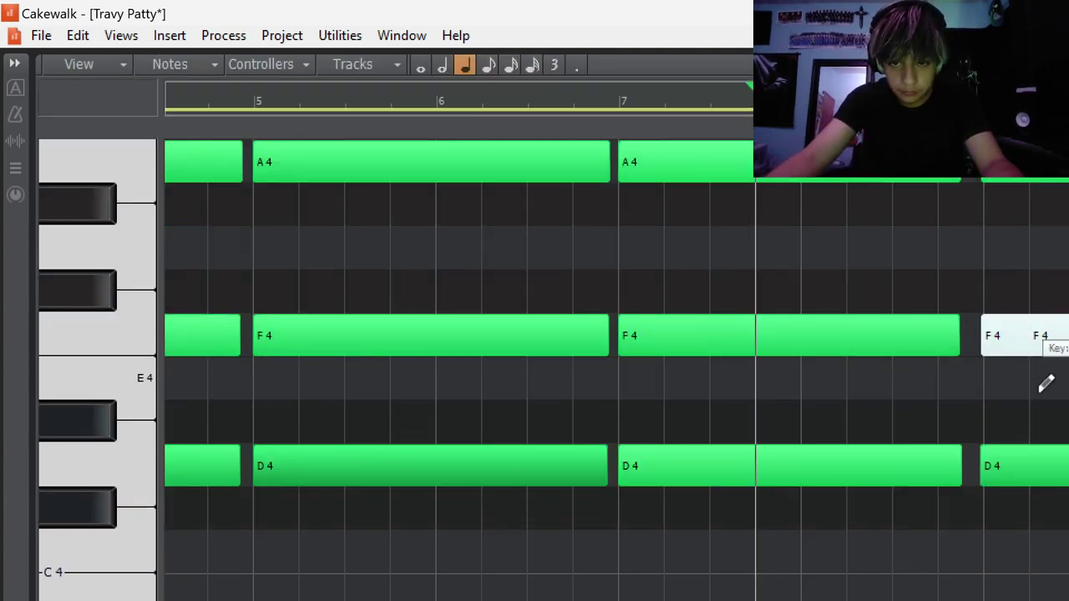
ctrl+click(1019, 479)
scroll(1036, 405, up, 2)
ctrl+click(1023, 465)
key(Delete)
scroll(1026, 276, down, 2)
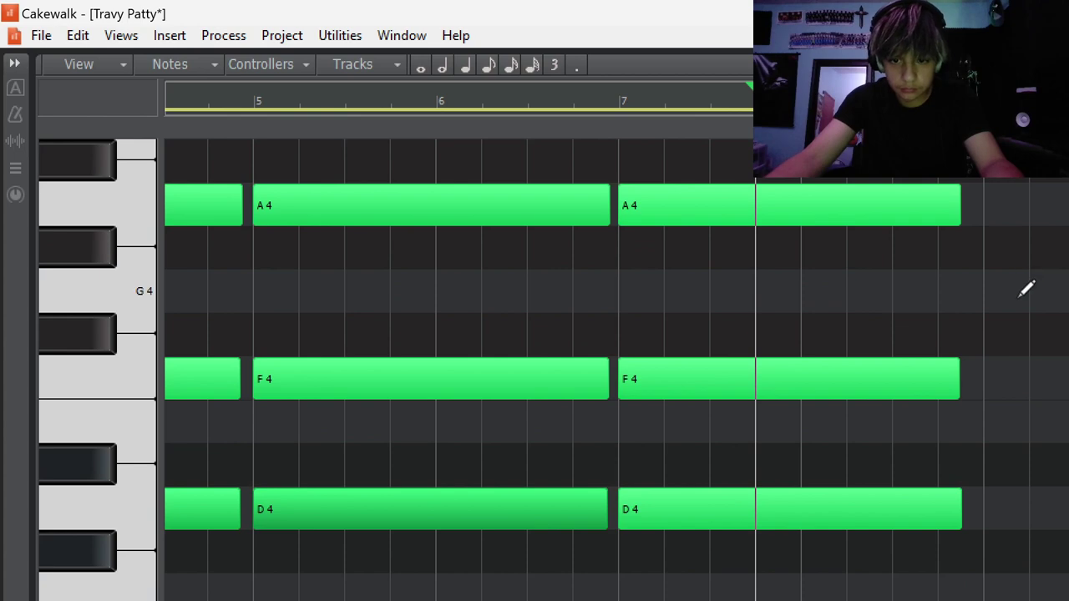
Check the Analog Lab V part's lower notes around Db3 and the ends of its chord notes in measure 8.
scroll(534, 368, down, 4)
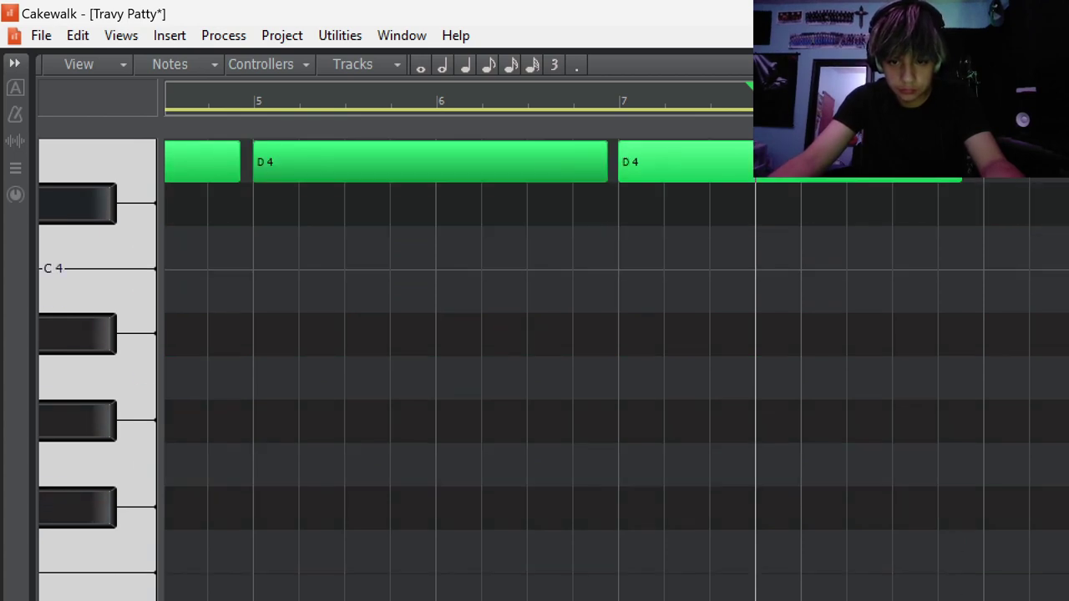
scroll(1021, 533, down, 3)
drag(1056, 441, 1057, 418)
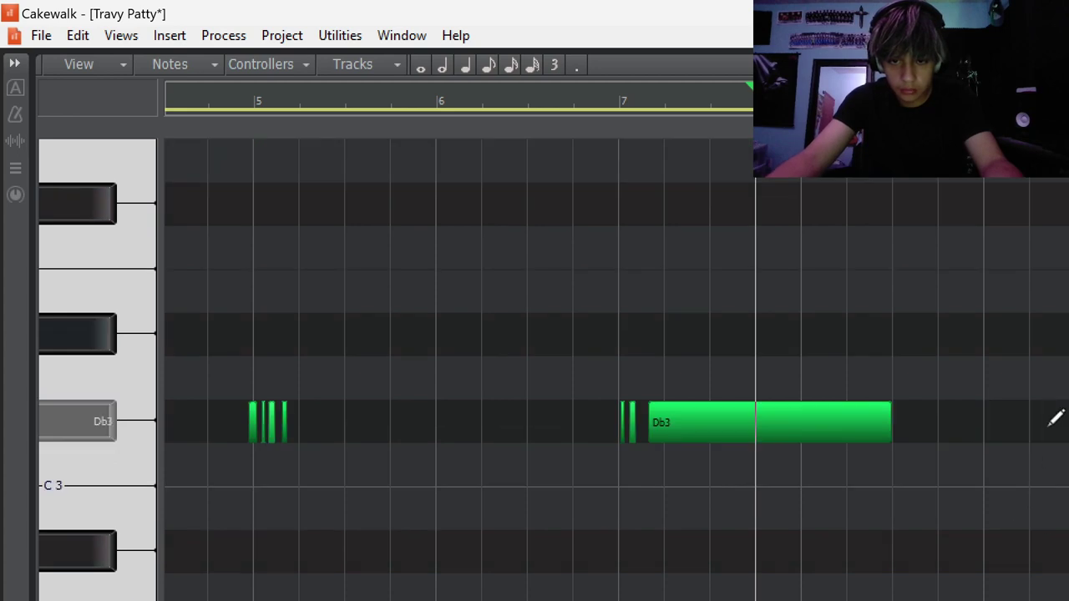
scroll(1021, 442, up, 6)
scroll(1008, 450, up, 2)
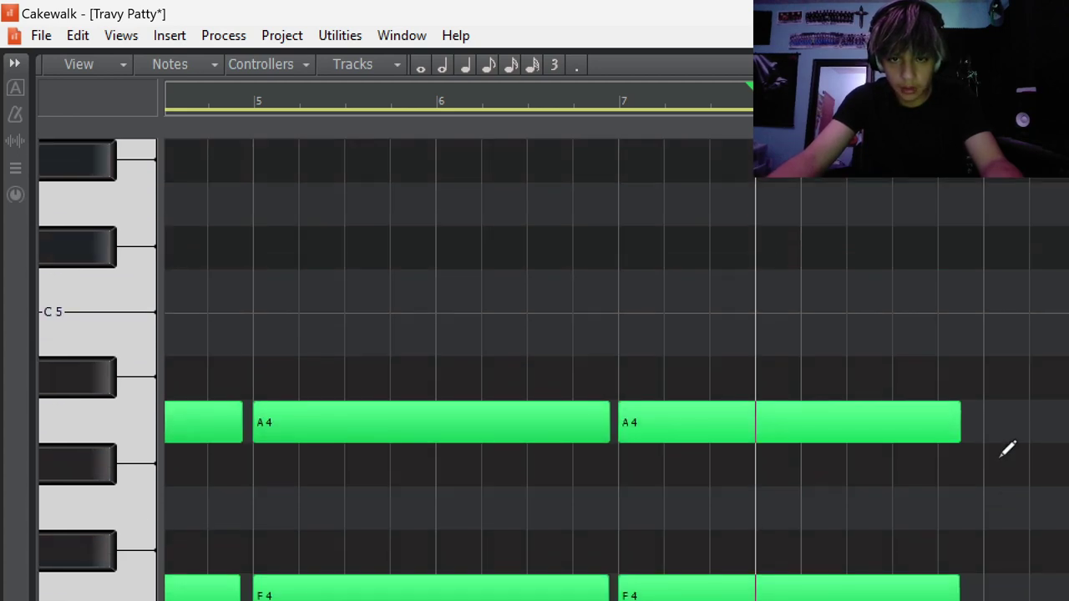
drag(954, 385, 936, 568)
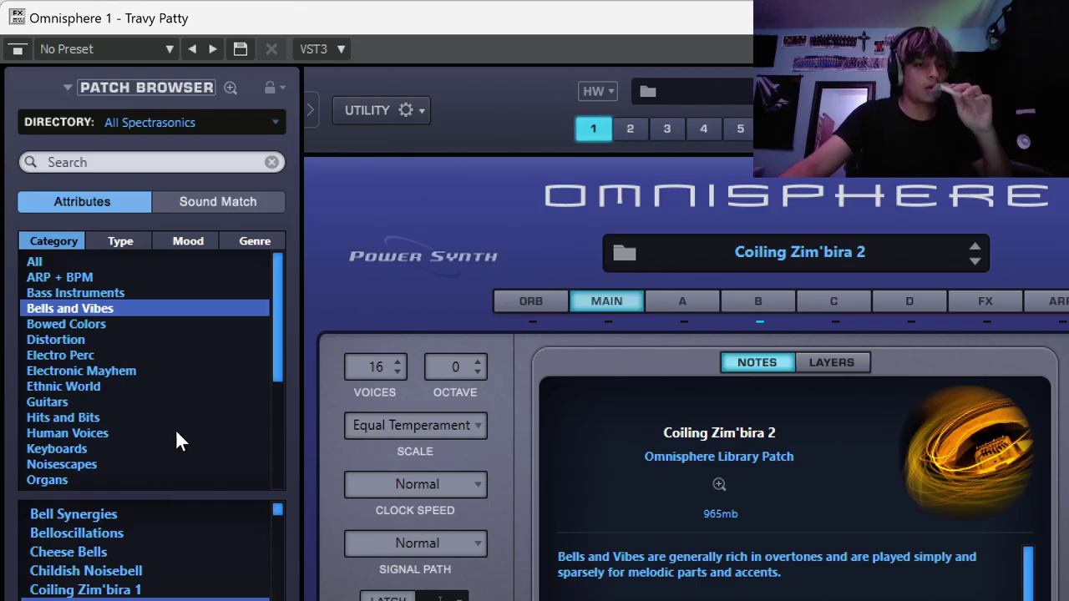
Browse Omnisphere's Human Voices patches and arm the Omnisphere track for recording.
click(174, 436)
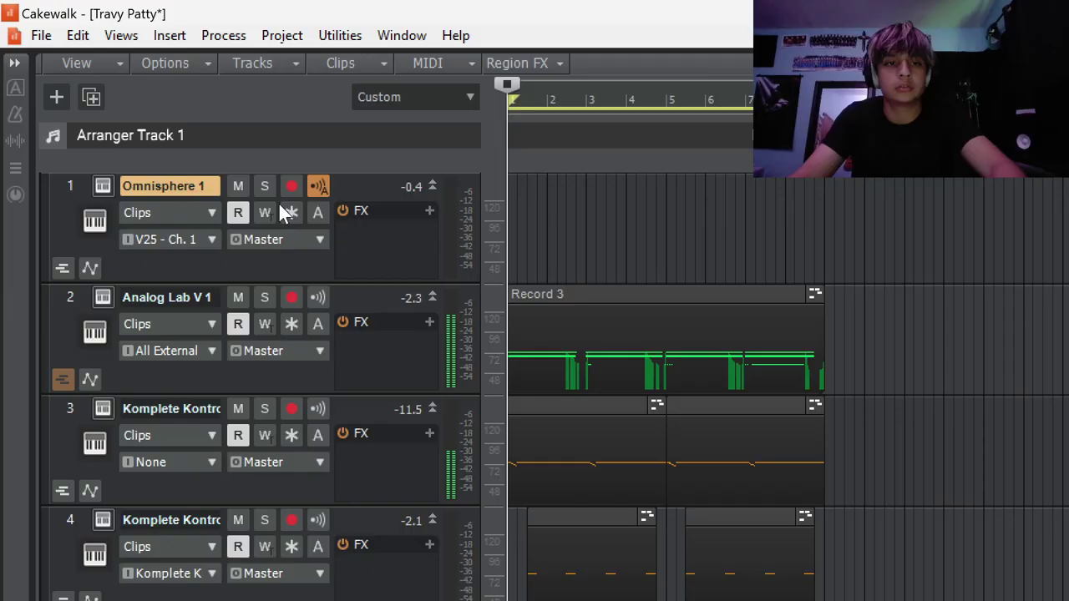
click(291, 186)
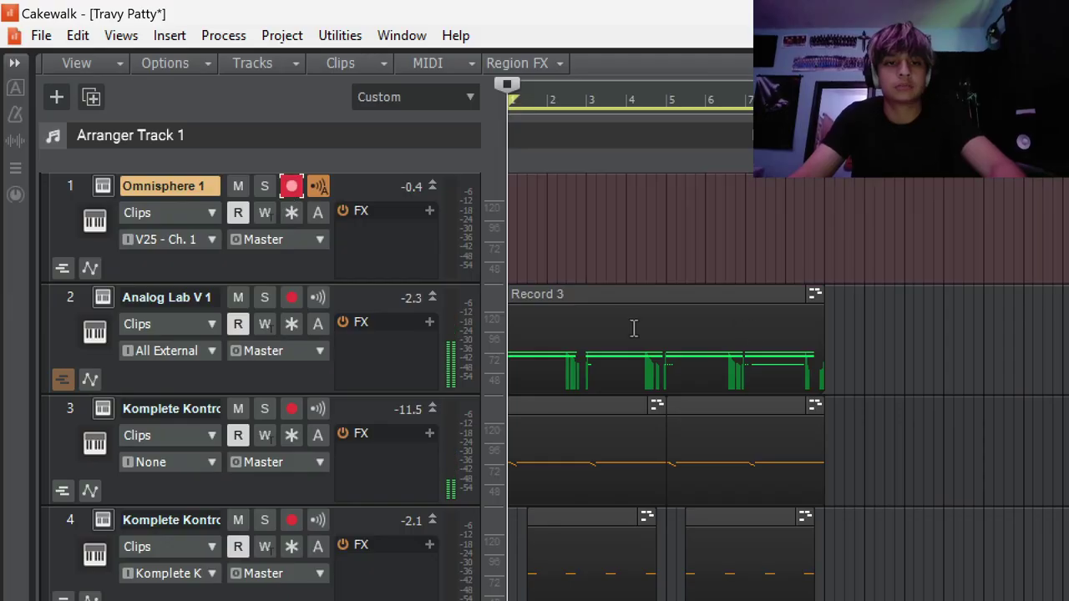
scroll(547, 344, down, 3)
scroll(911, 481, up, 3)
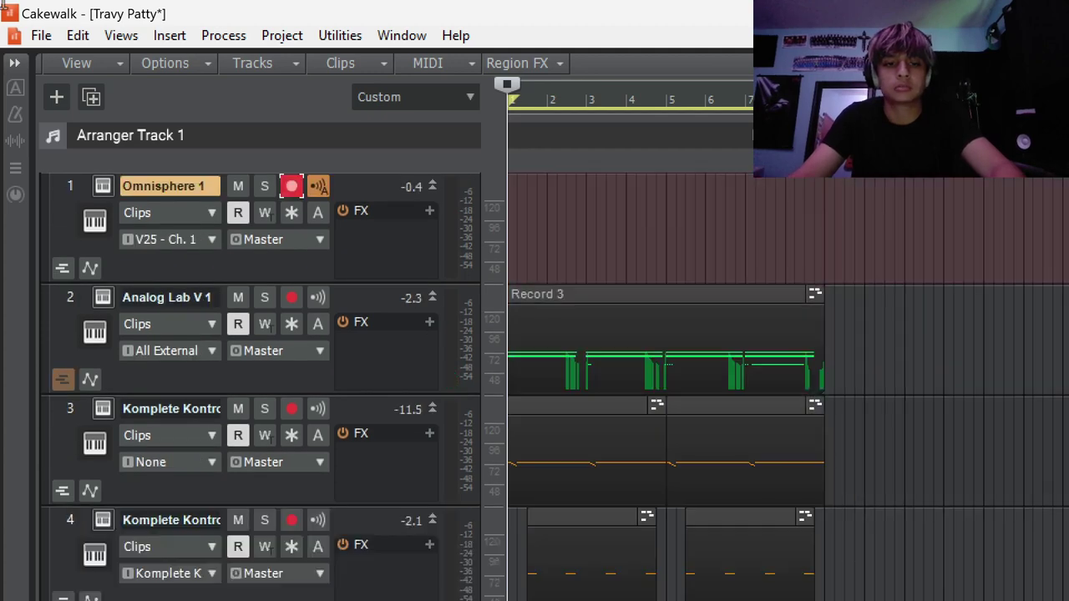
Select the clips on the tracks below Omnisphere and move them one measure later to start at measure 2.
right_click(739, 362)
mouse_move(911, 600)
mouse_down()
mouse_move(246, 347)
mouse_move(489, 326)
mouse_up()
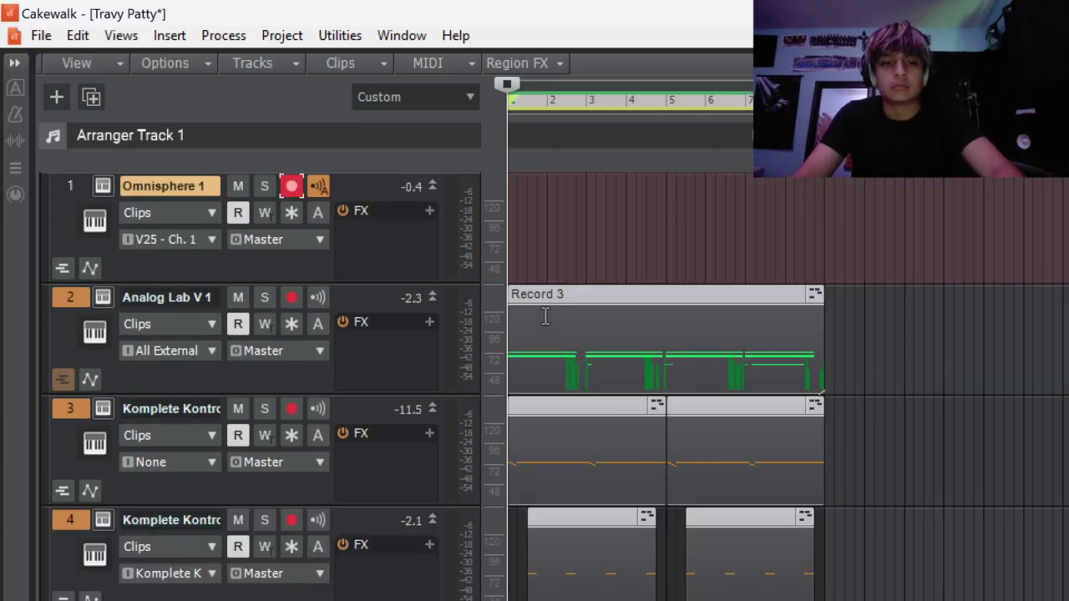
drag(544, 299, 584, 301)
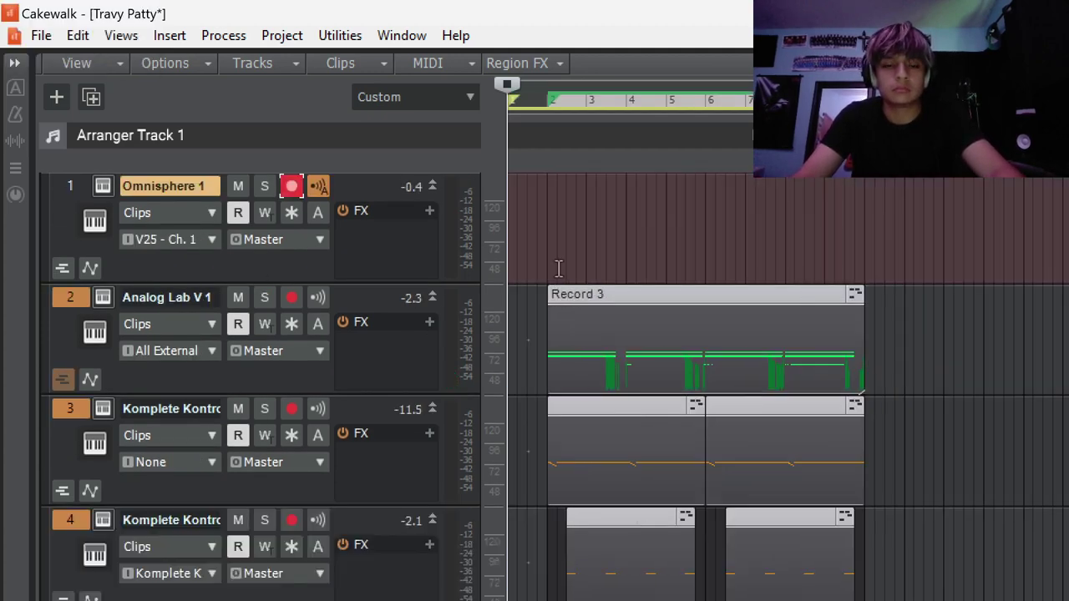
click(559, 268)
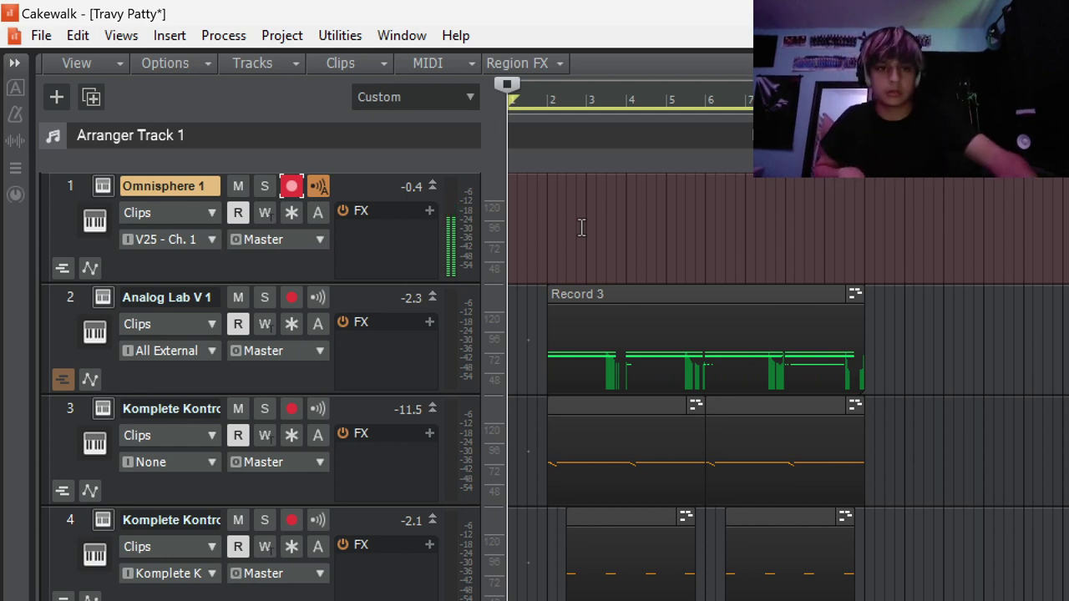
Record a part on the Omnisphere track over the beat.
click(581, 227)
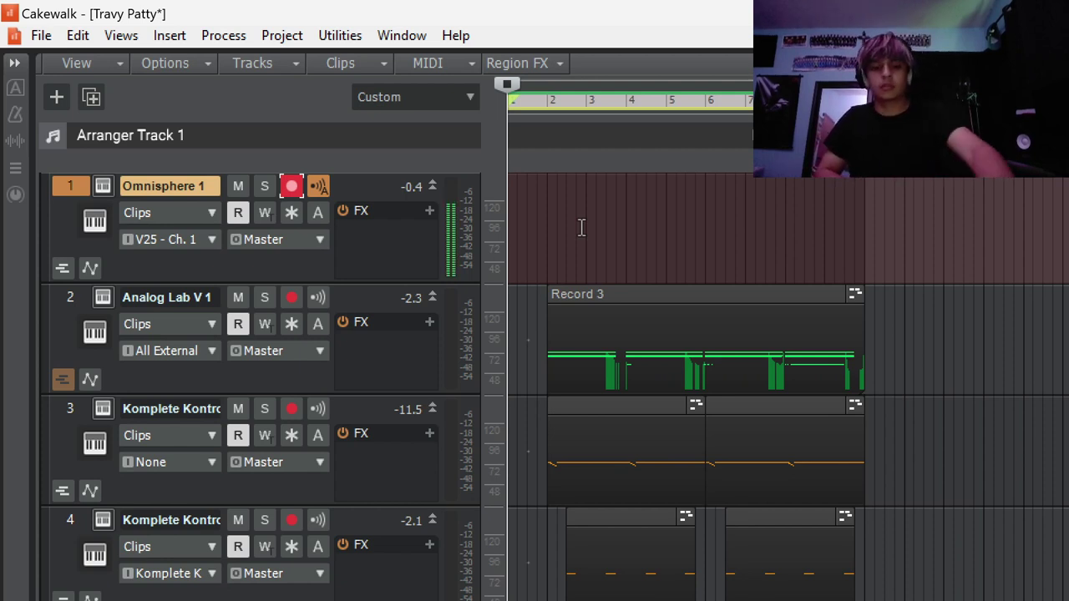
key(space)
key(space)
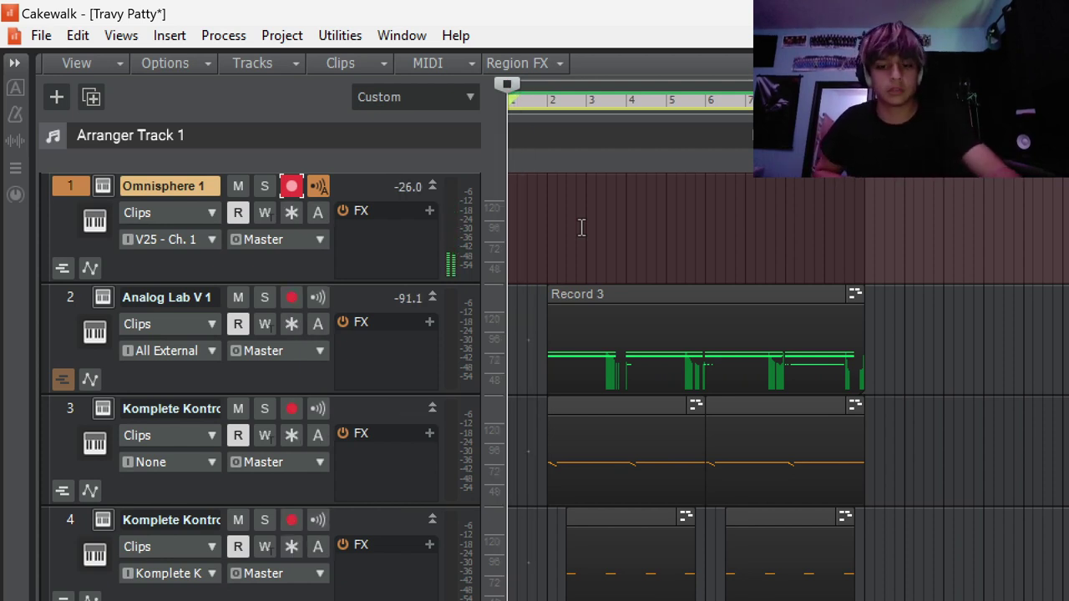
key(space)
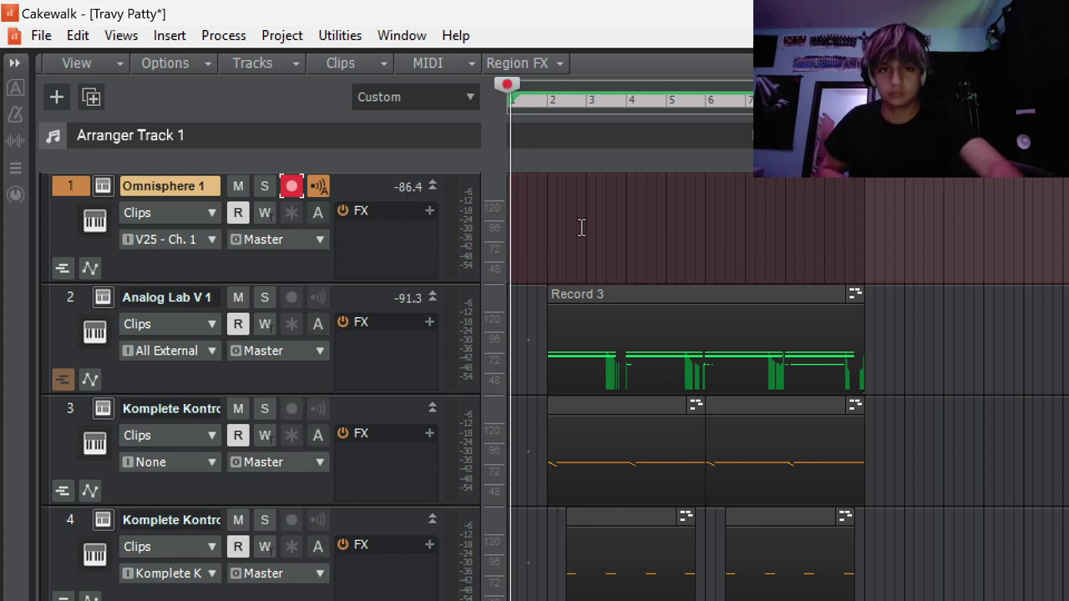
key(space)
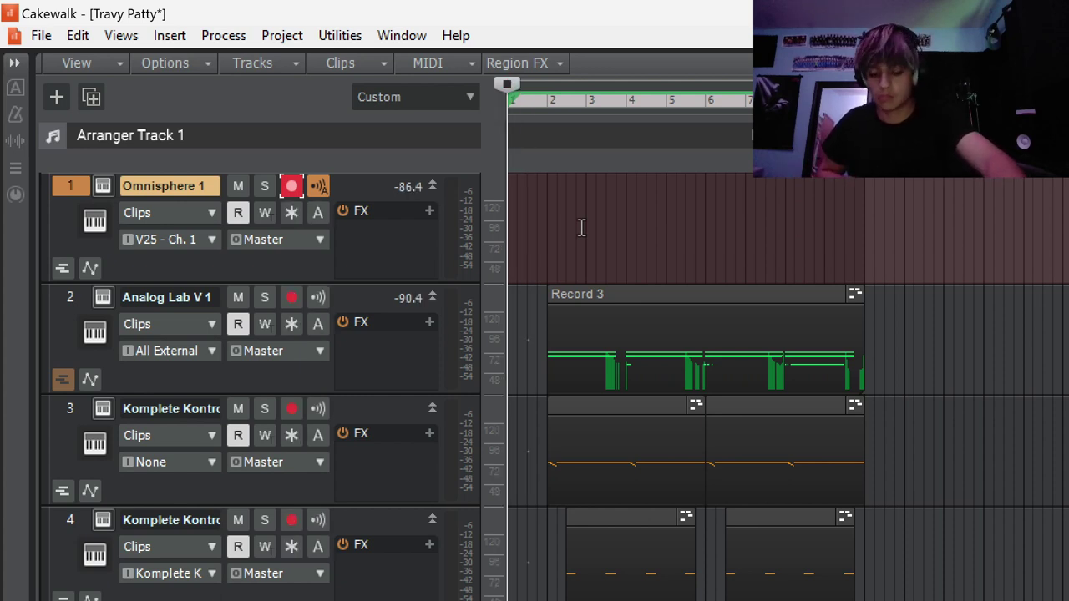
key(r)
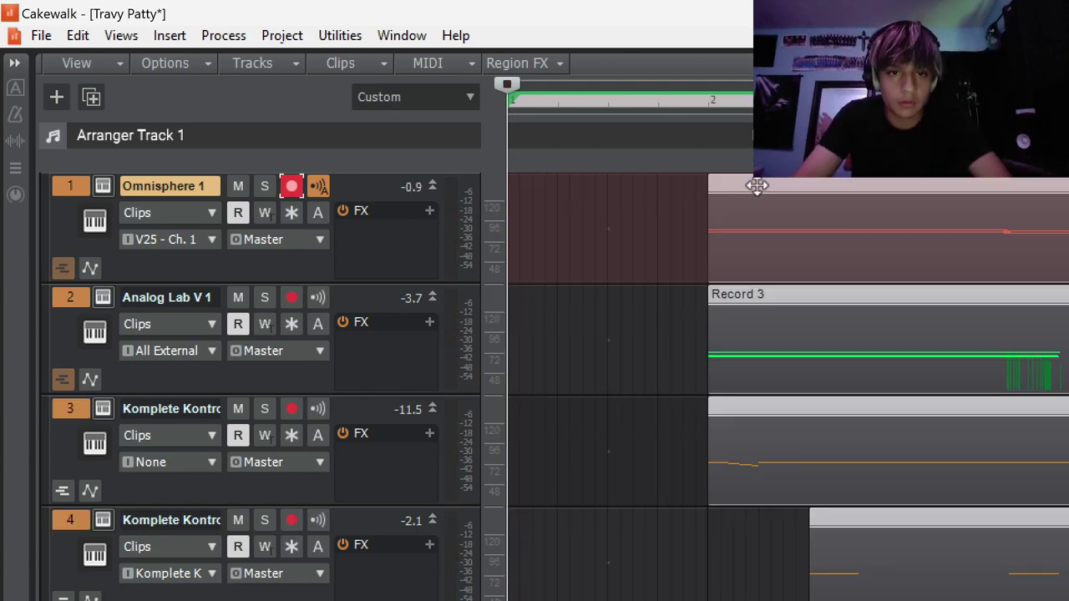
Move all clips one measure earlier to start at measure 1 and disarm the Omnisphere track.
drag(754, 187, 558, 199)
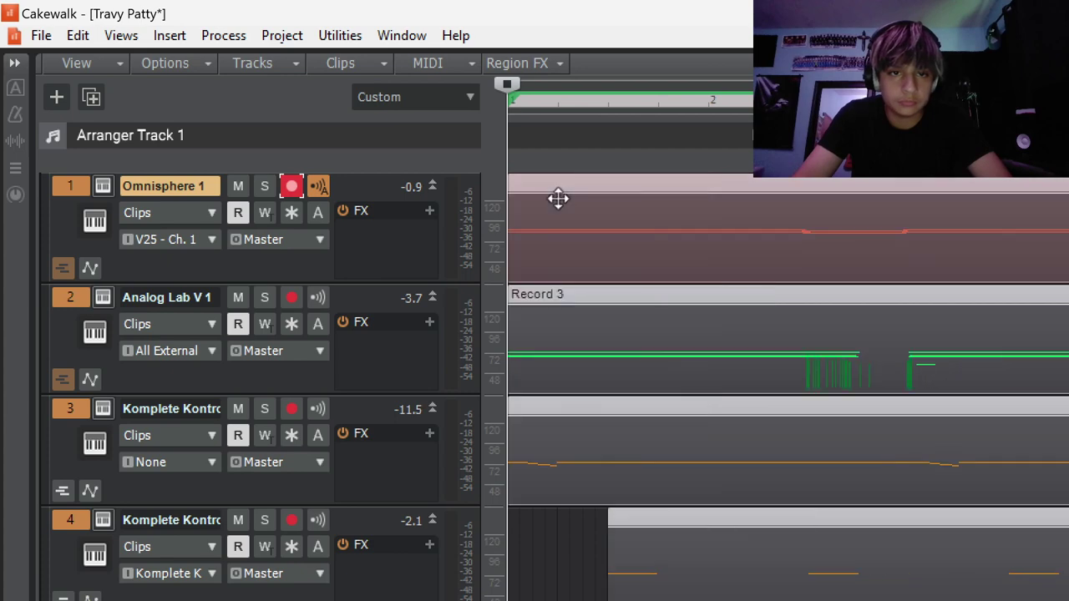
click(292, 192)
Open the Omnisphere recording's notes and shift the D6 and B5 pair in measure 2 slightly later onto beat 3.
double_click(797, 261)
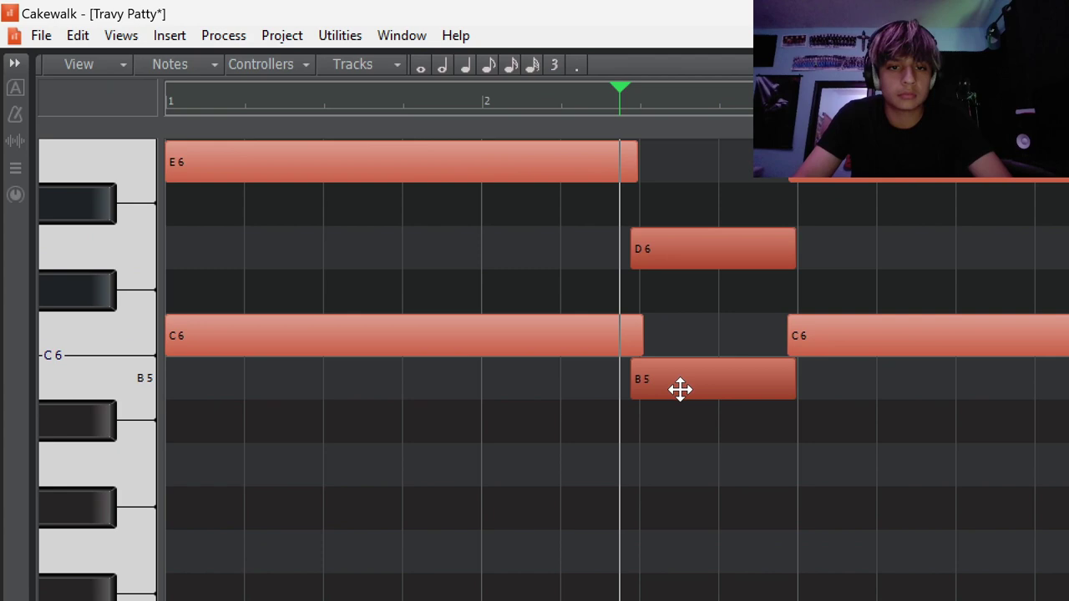
drag(679, 420, 683, 183)
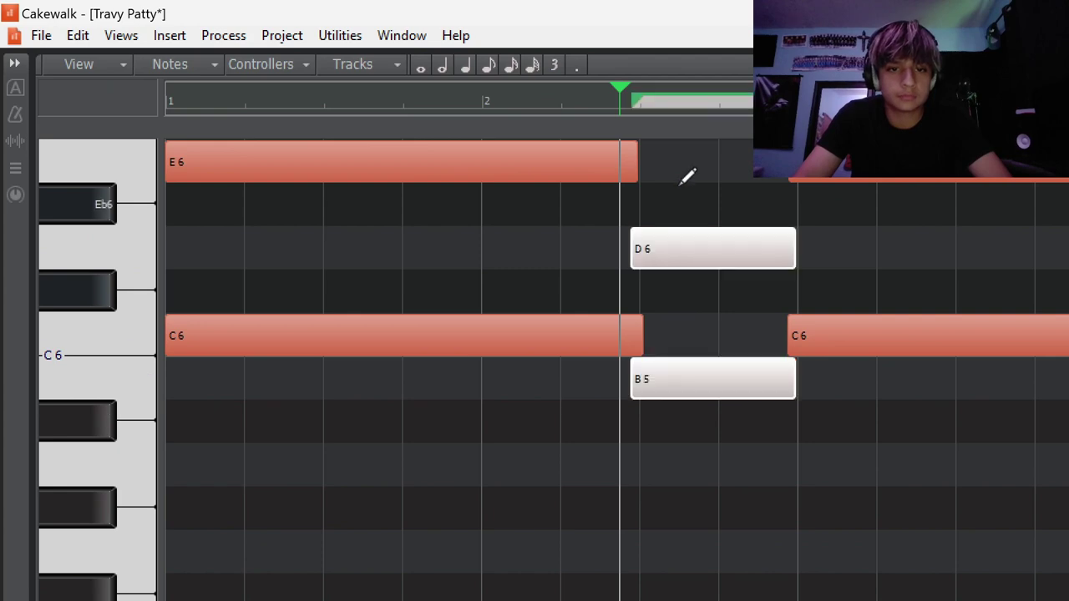
drag(680, 263, 689, 263)
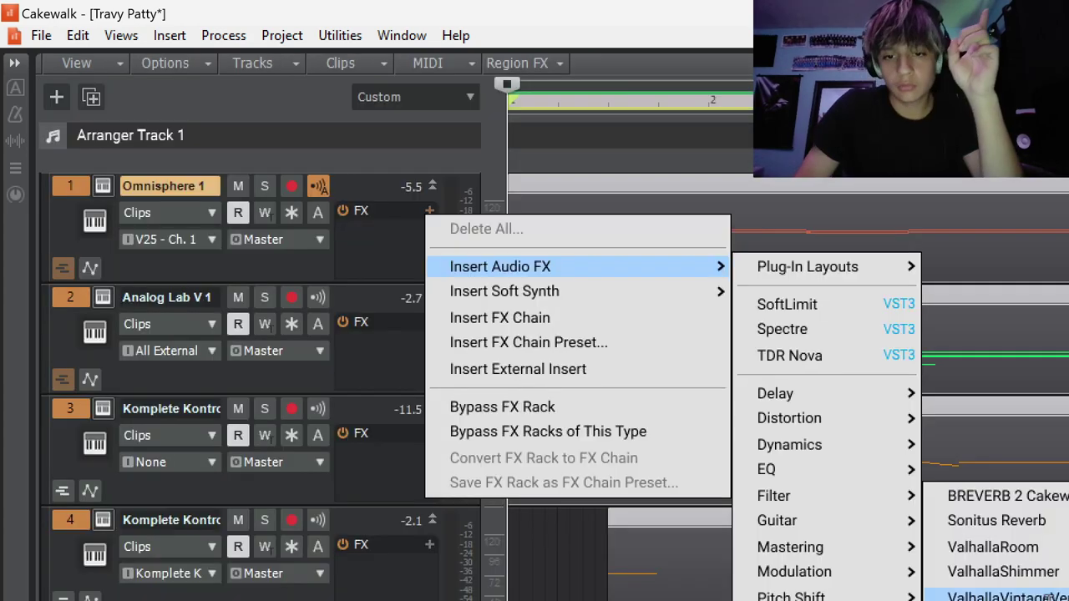
Insert the ValhallaRoom reverb on the Omnisphere track and set its predelay to 4.0 ms.
click(986, 548)
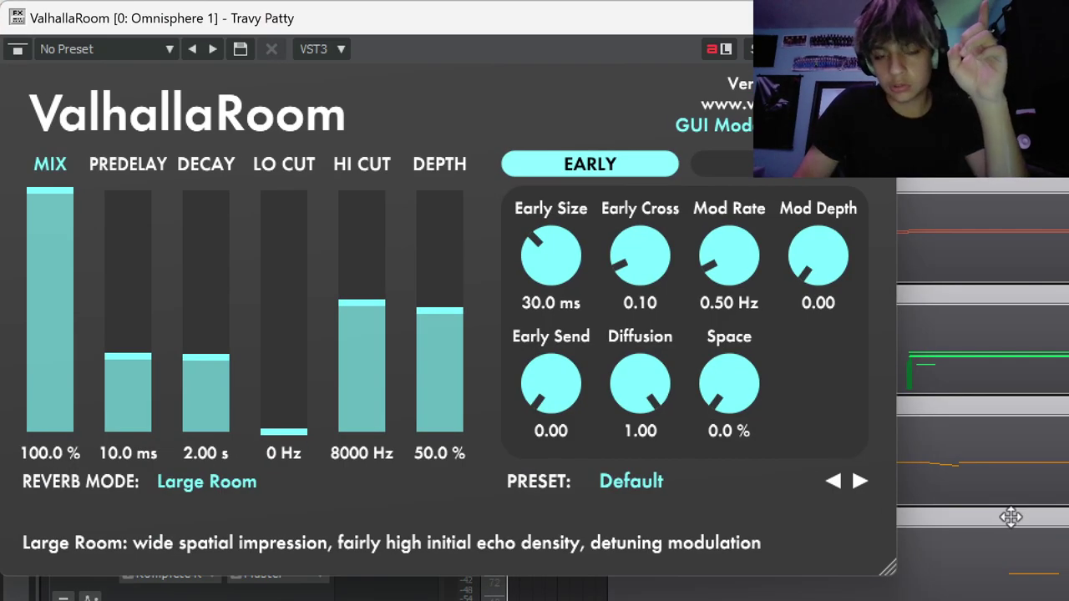
drag(148, 379, 134, 376)
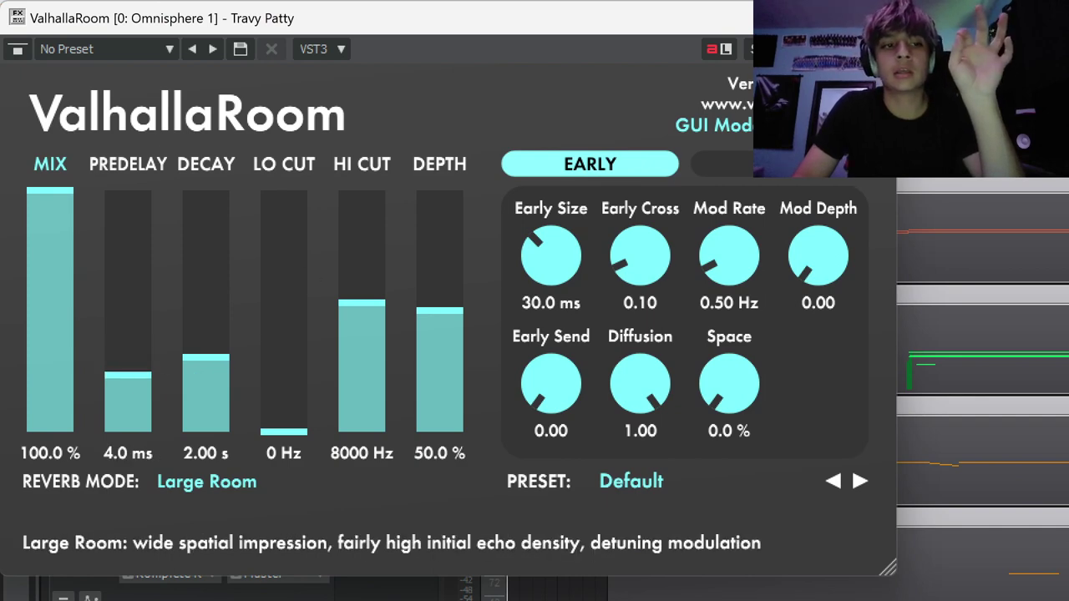
key(ctrl+F4)
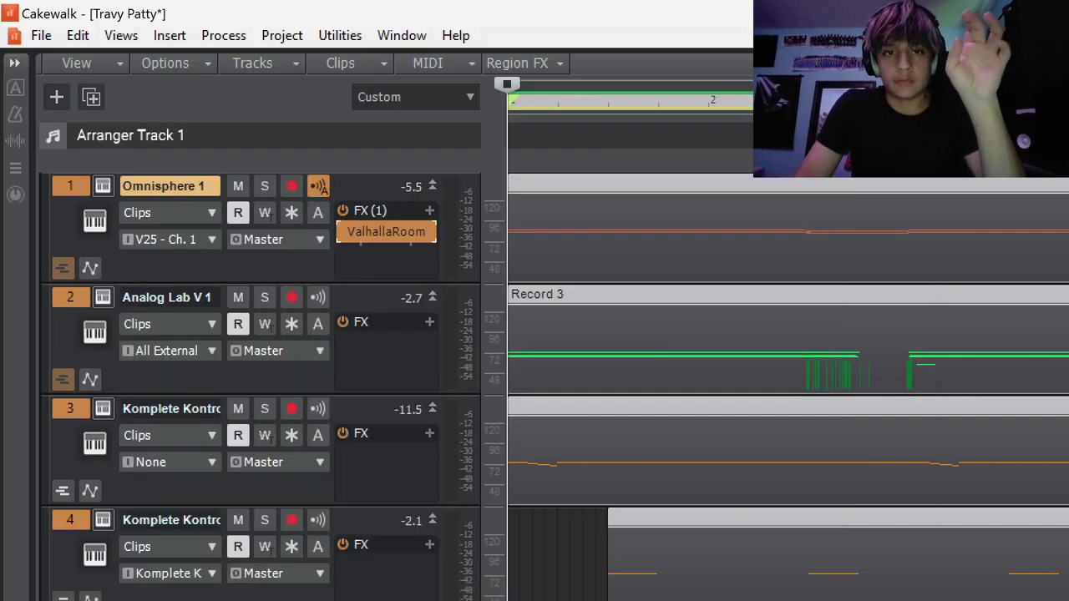
Play back the beat to hear the Omnisphere part with reverb alongside the drum tracks.
key(space)
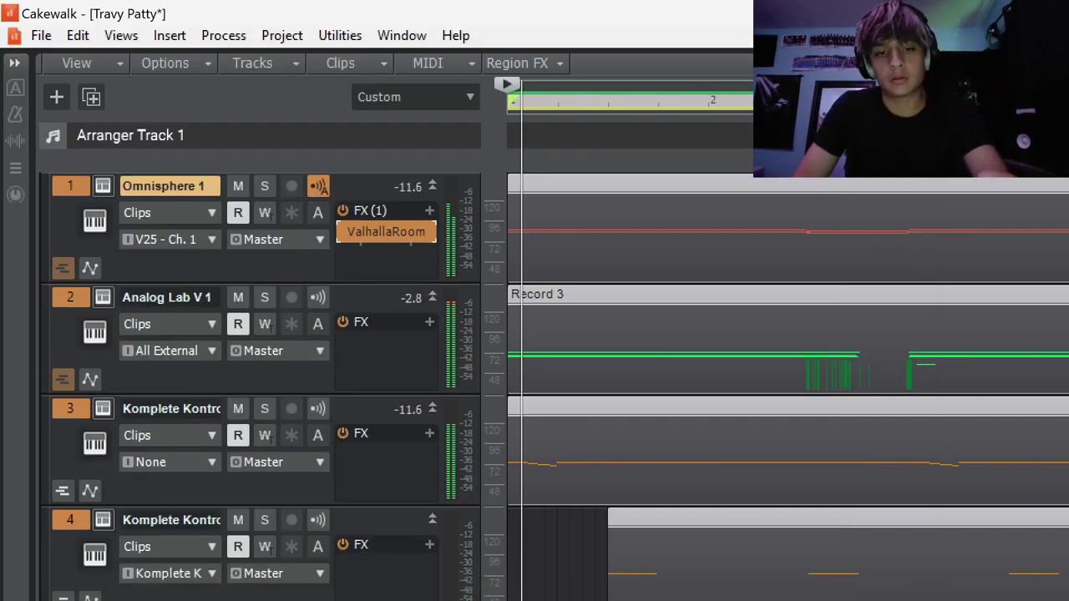
key(space)
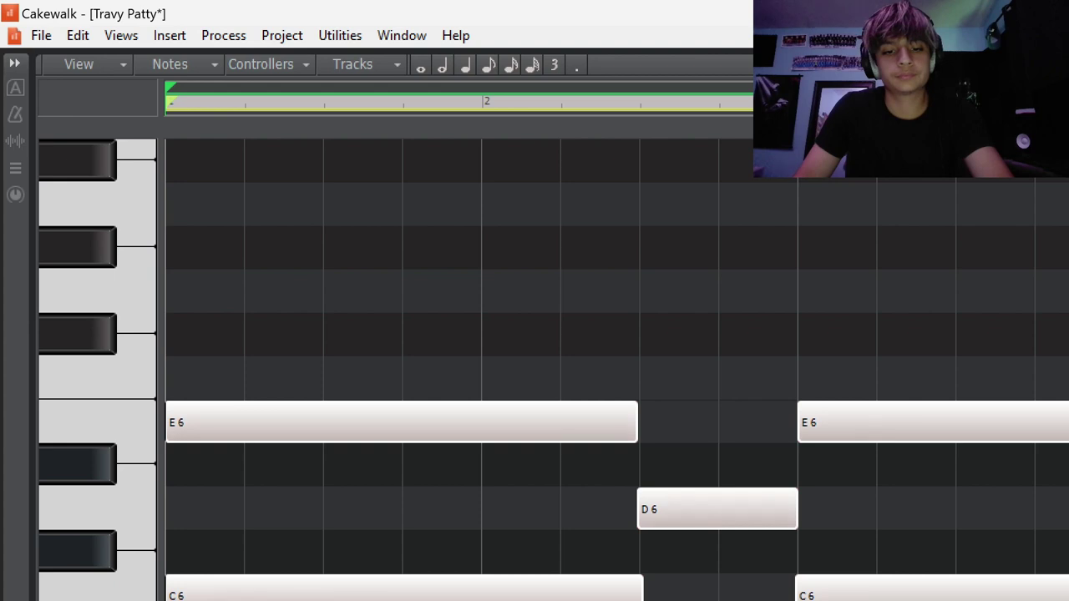
key(space)
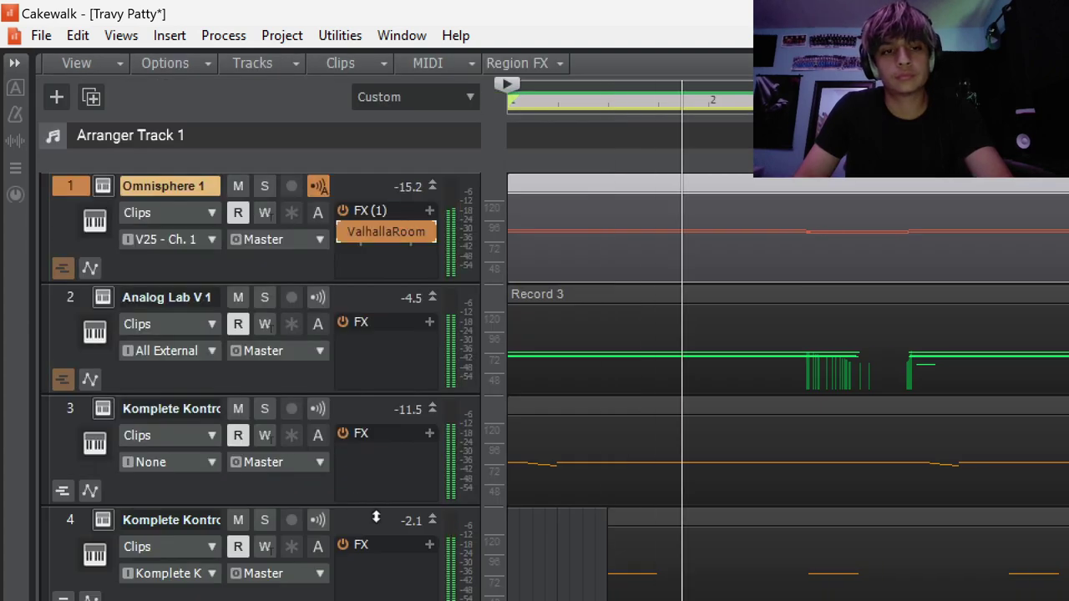
click(309, 588)
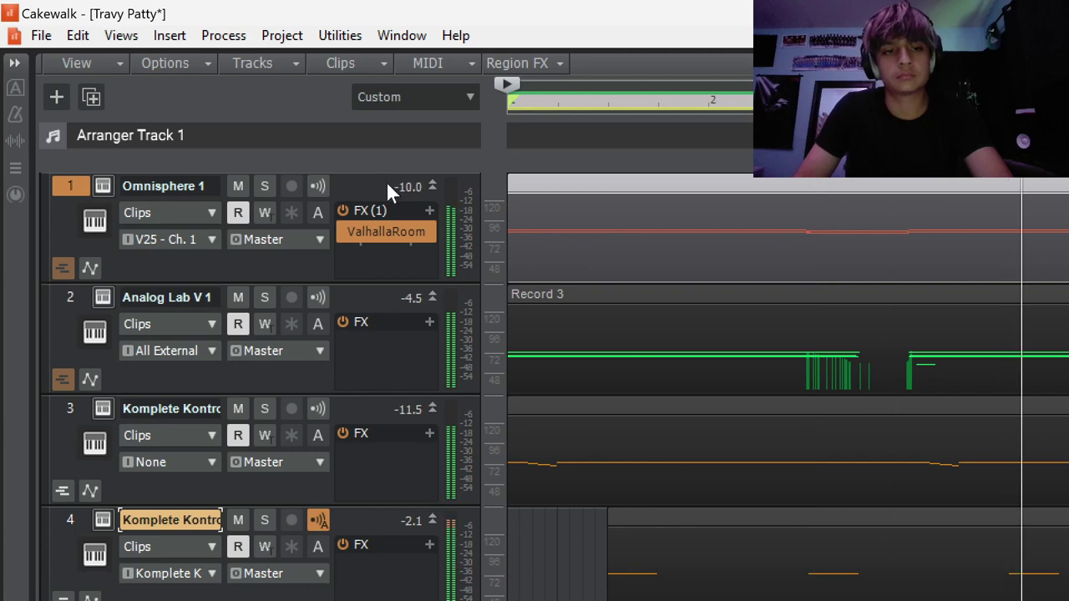
In TDR Nova on the Omnisphere track, use soloed band III to cut about 7 dB around 2.6 kHz, with band solo turned off.
mouse_move(387, 182)
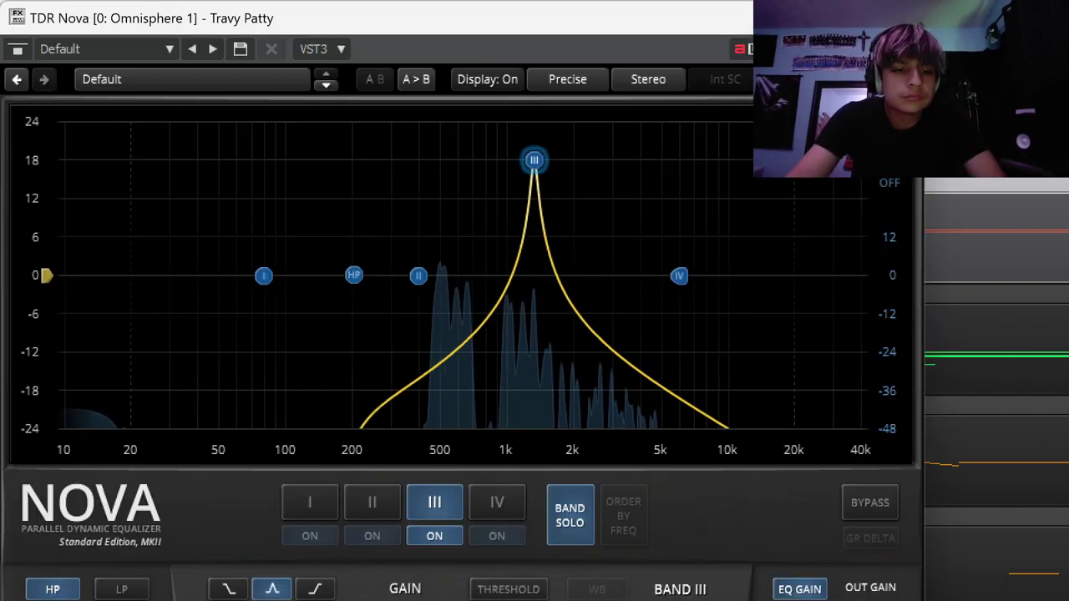
drag(534, 160, 598, 160)
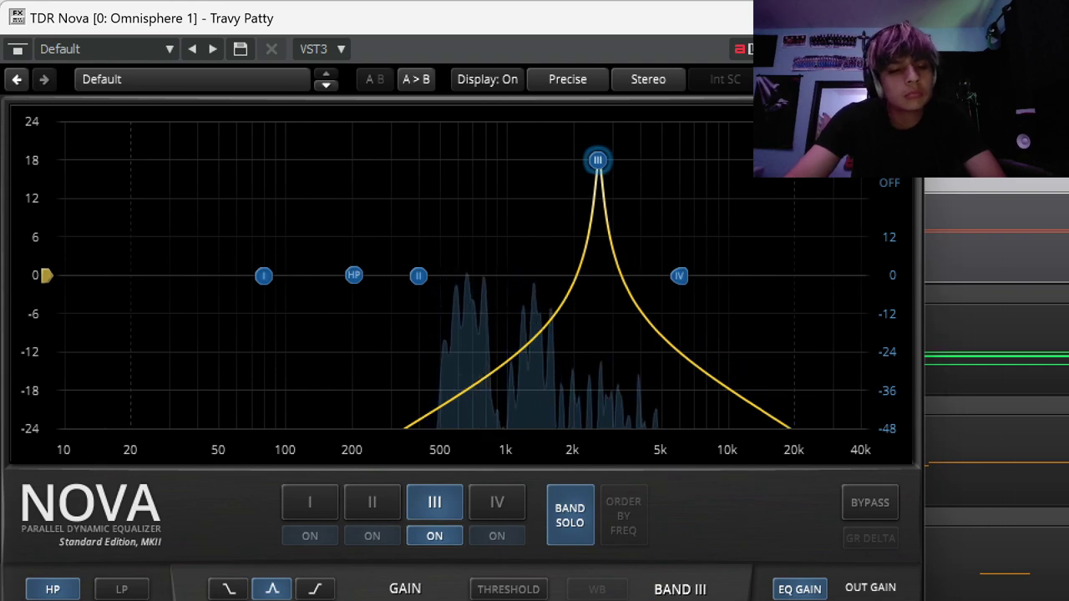
drag(598, 159, 598, 317)
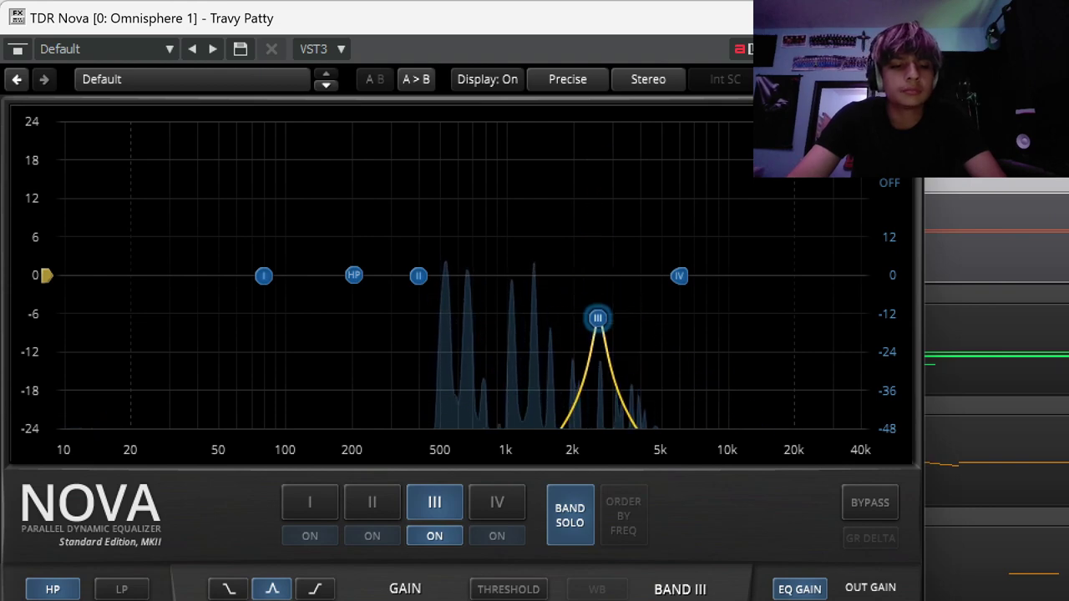
click(573, 511)
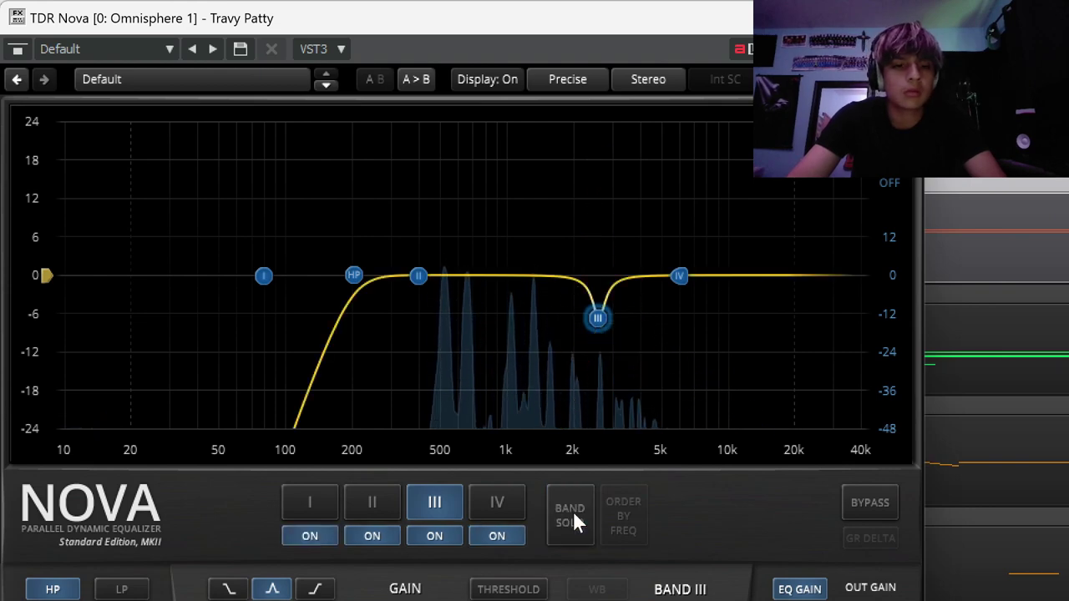
click(418, 277)
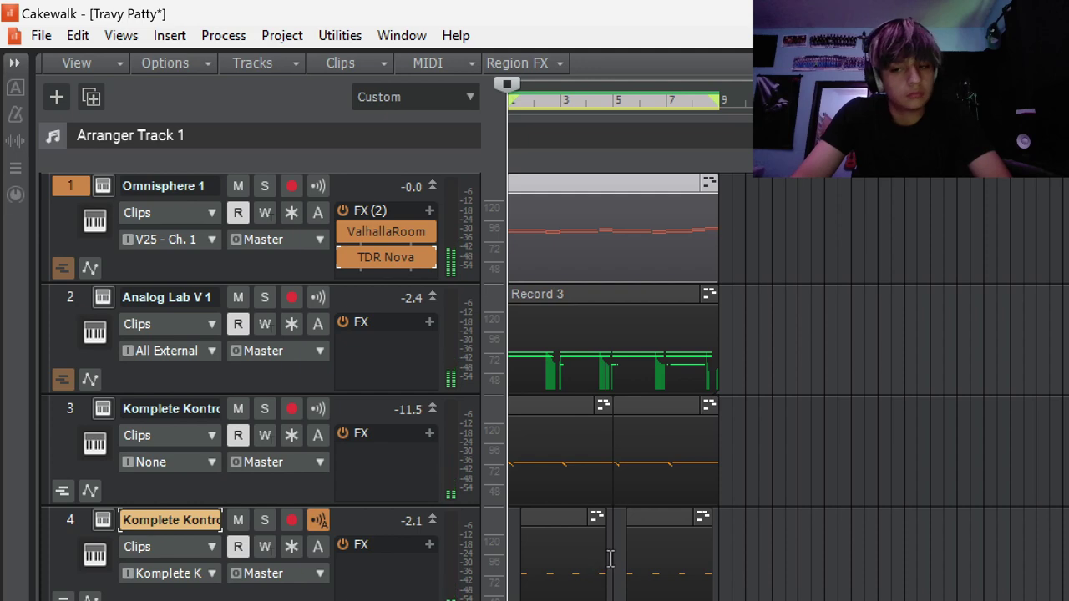
Open the notes of the track 4 clip and add a short C5 note in the first beat of measure 4.
double_click(611, 559)
key(w)
key(shift+d)
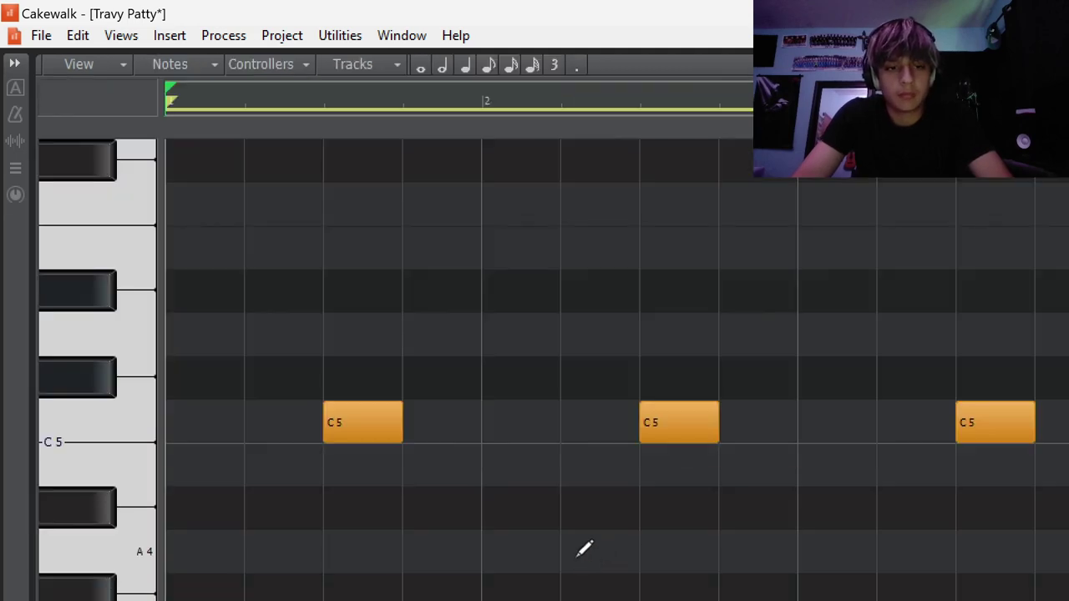
key(space)
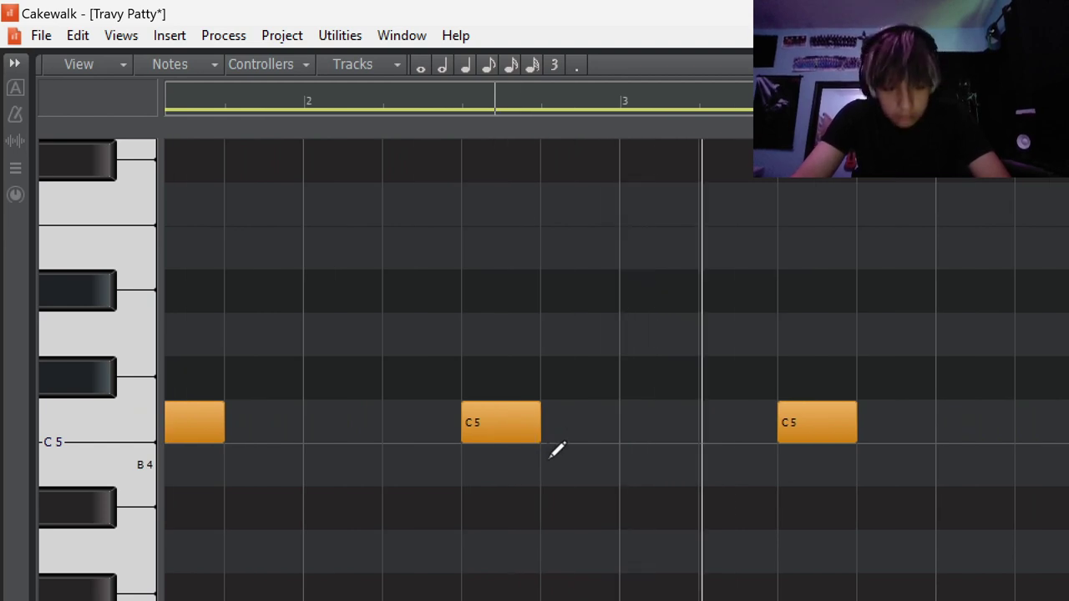
scroll(559, 449, down, 2)
click(665, 422)
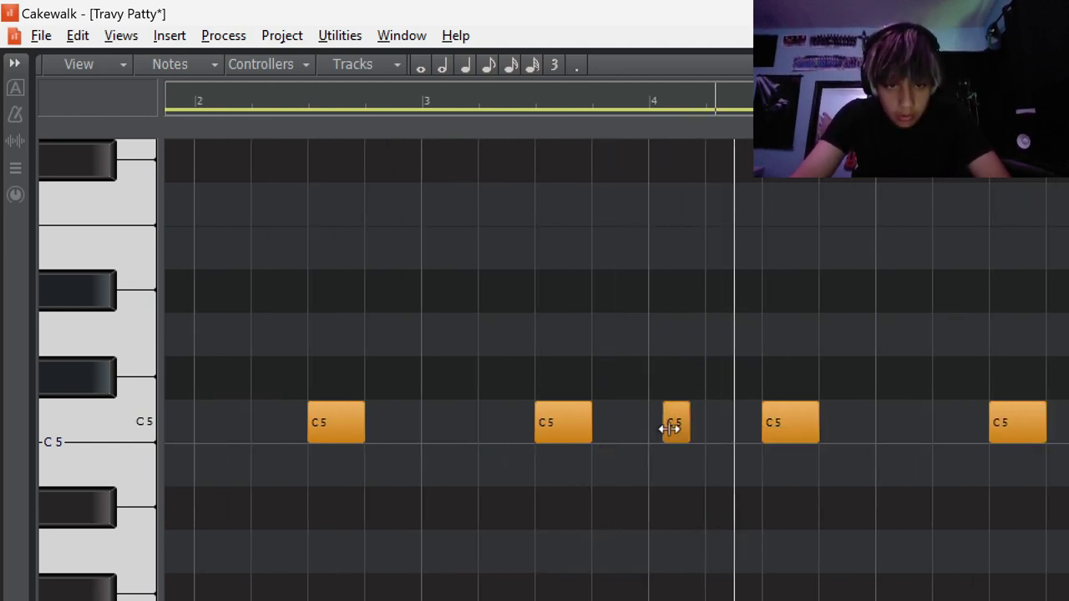
drag(668, 429, 683, 428)
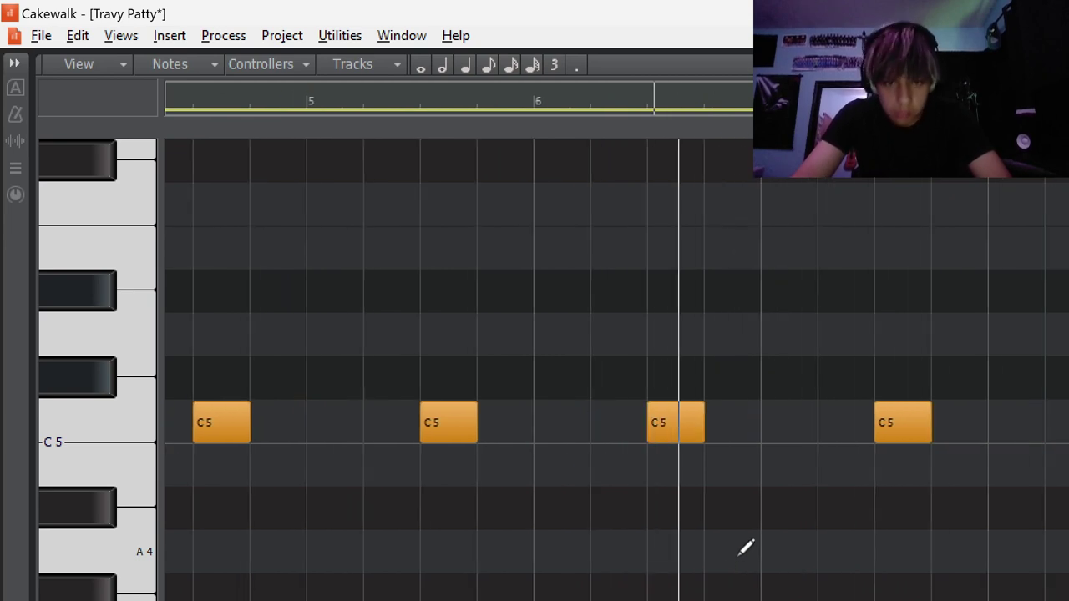
Add extra short C5 notes in measure 8, including one in the second half of beat 1, and return to the tracks.
click(1017, 422)
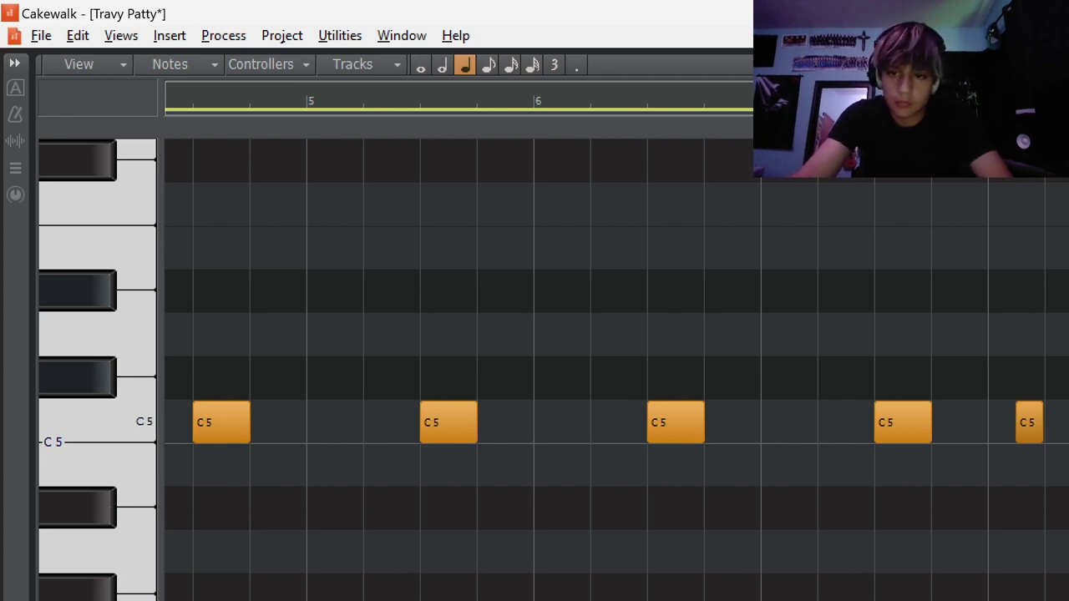
key(8)
mouse_move(1035, 433)
mouse_down()
mouse_move(1044, 434)
mouse_move(999, 422)
mouse_move(1043, 437)
mouse_up()
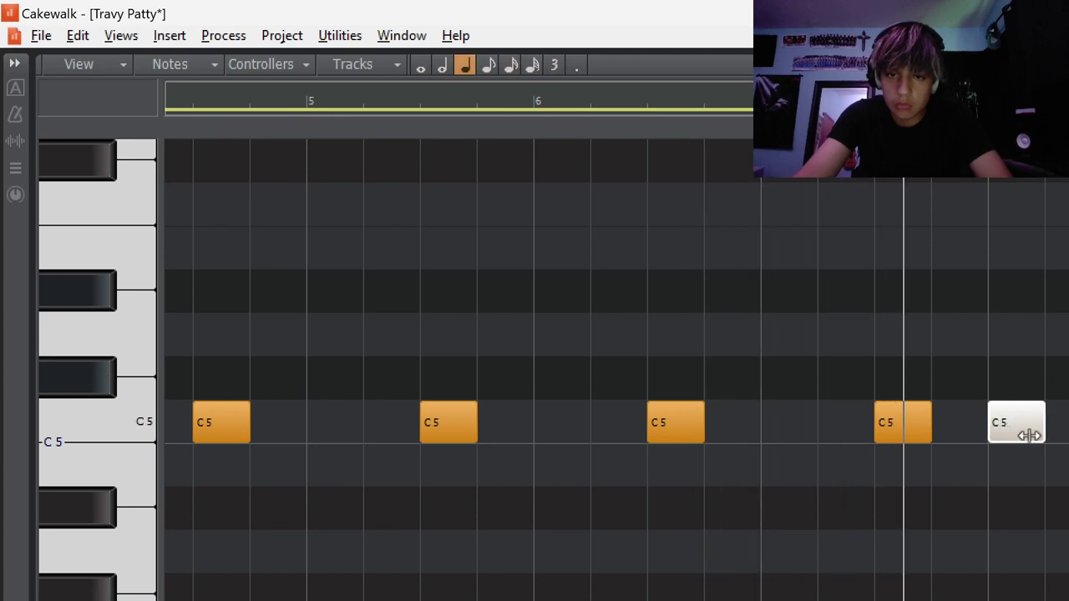
click(1028, 435)
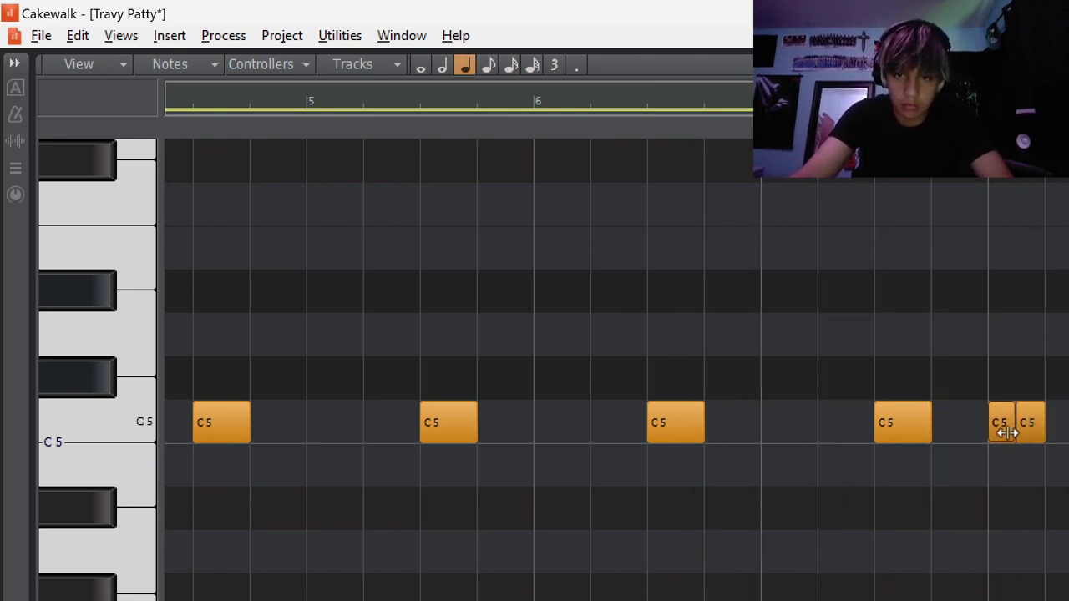
right_click(1006, 428)
scroll(960, 492, down, 2)
key(d)
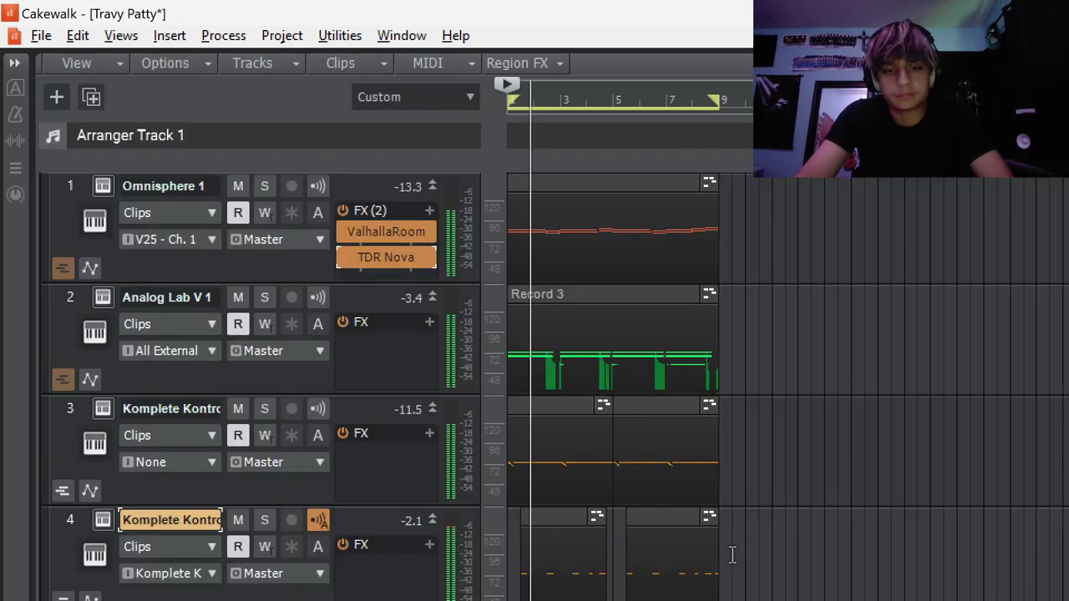
Insert Spectre on track 3 and load its Mastering preset Add Brightness.
click(430, 434)
mouse_move(501, 489)
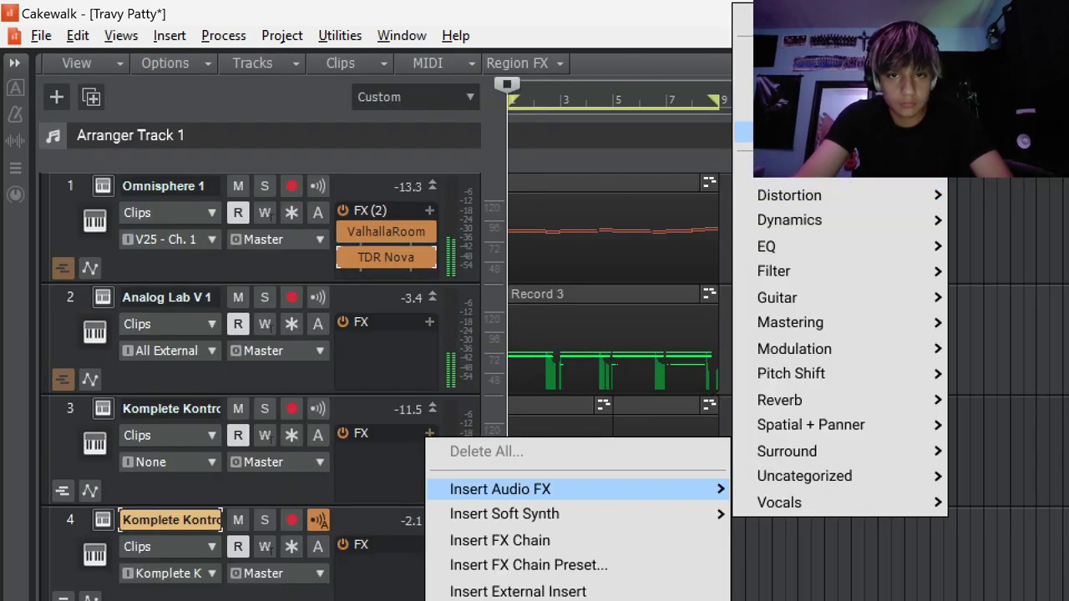
click(743, 134)
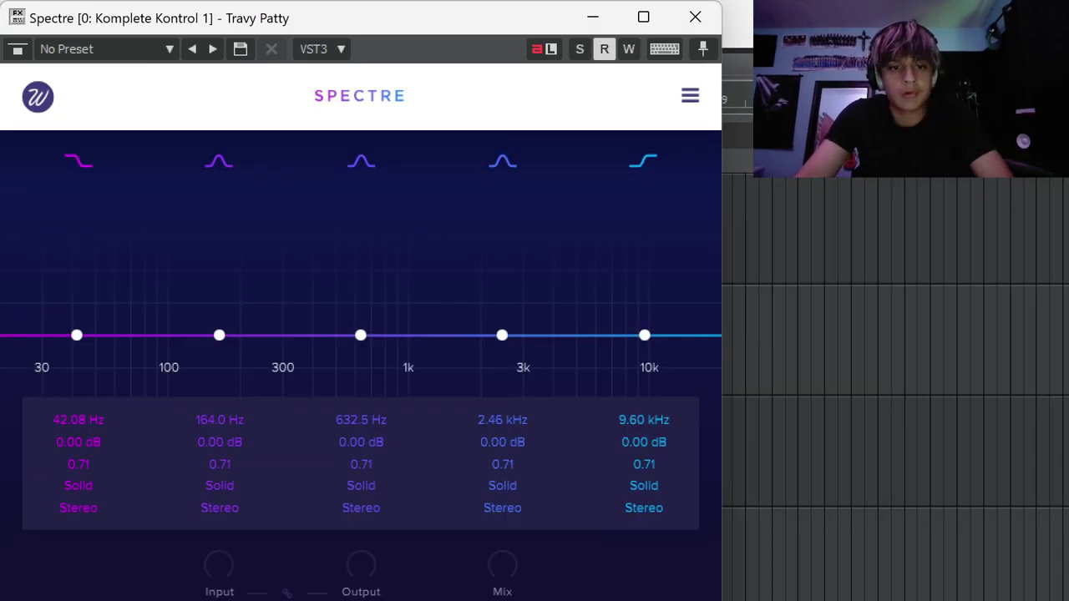
click(360, 599)
mouse_move(410, 596)
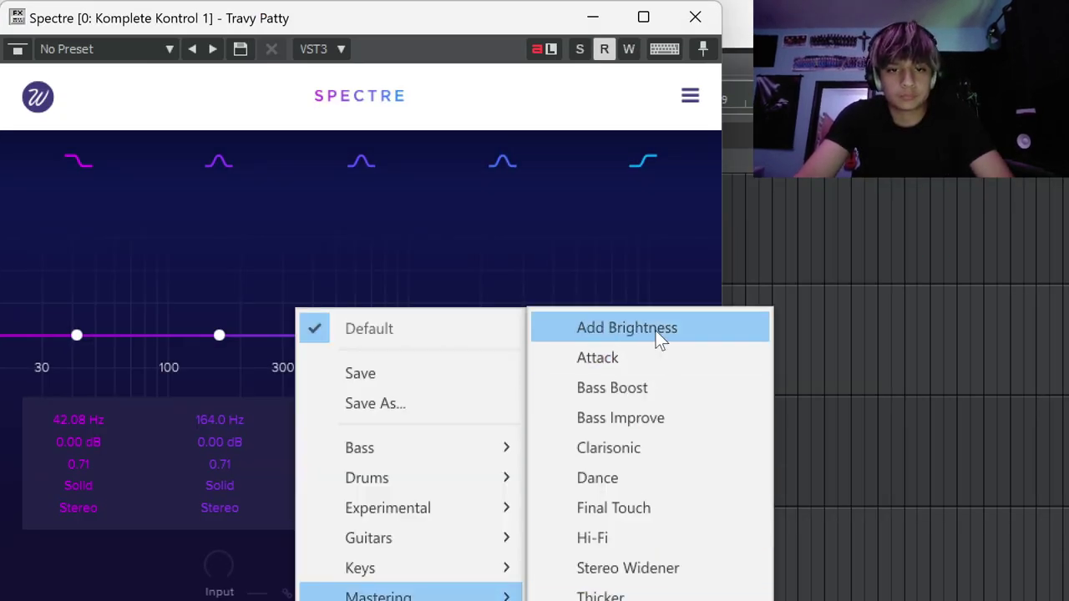
click(653, 329)
click(695, 17)
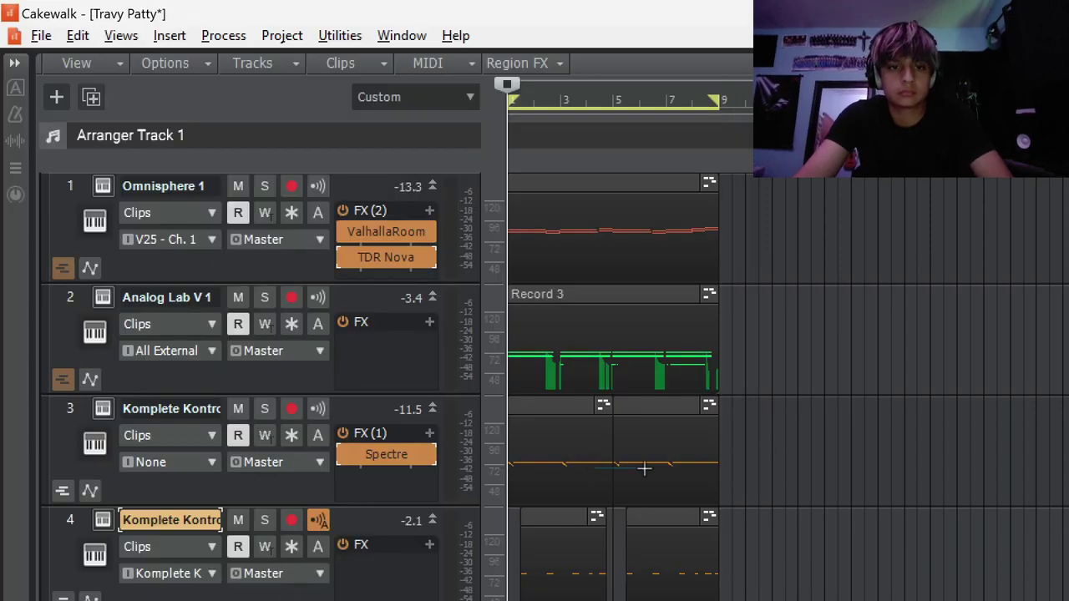
Merge the two clips on track 3 into one clip and select all its notes in the piano roll.
drag(644, 469, 654, 471)
right_click(654, 473)
click(724, 569)
double_click(598, 459)
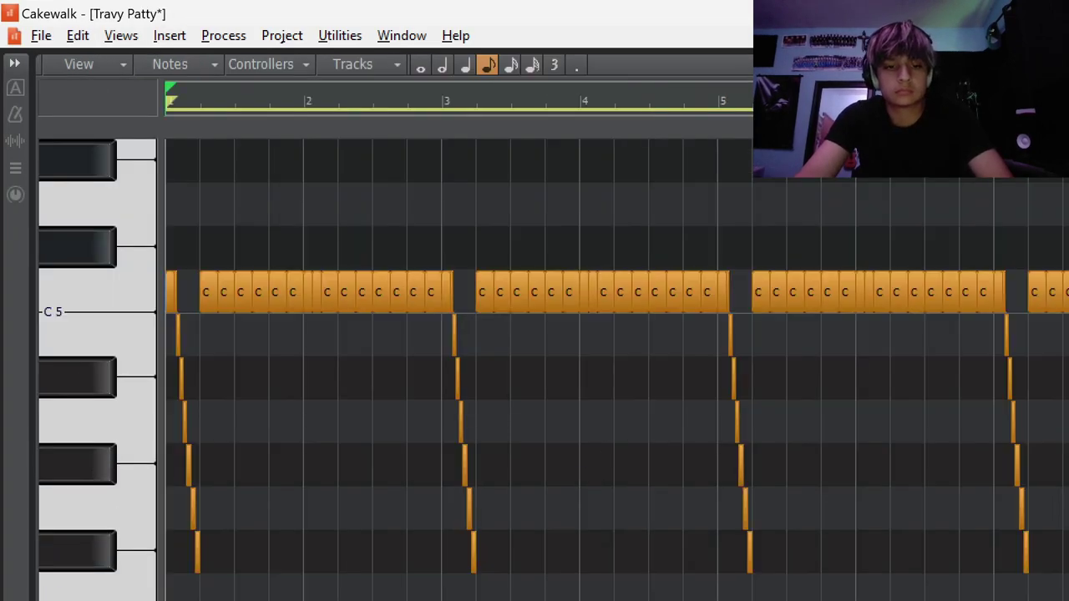
key(ctrl+a)
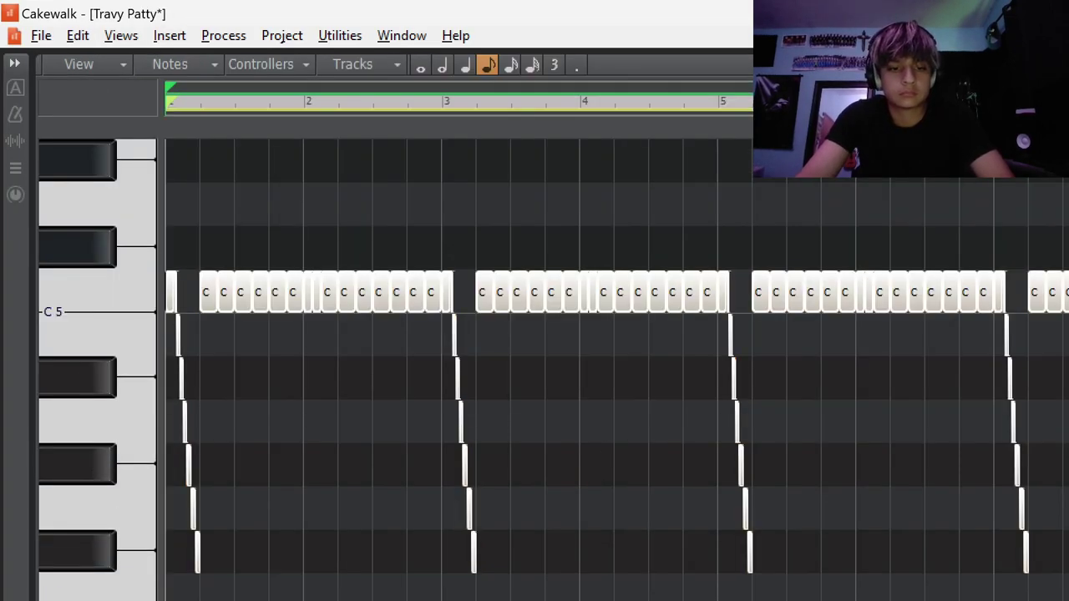
key(space)
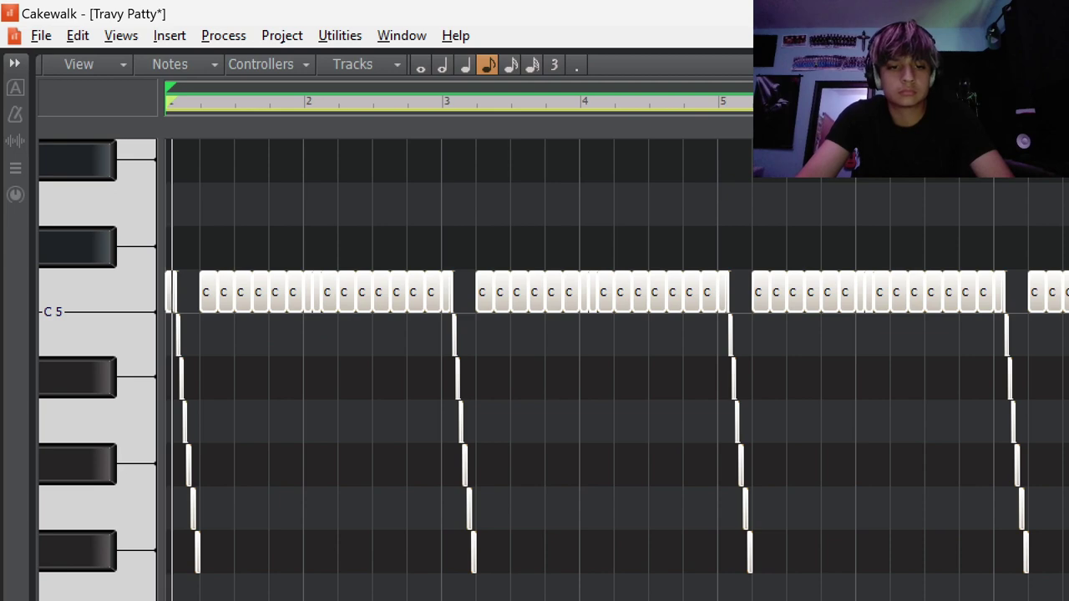
key(d)
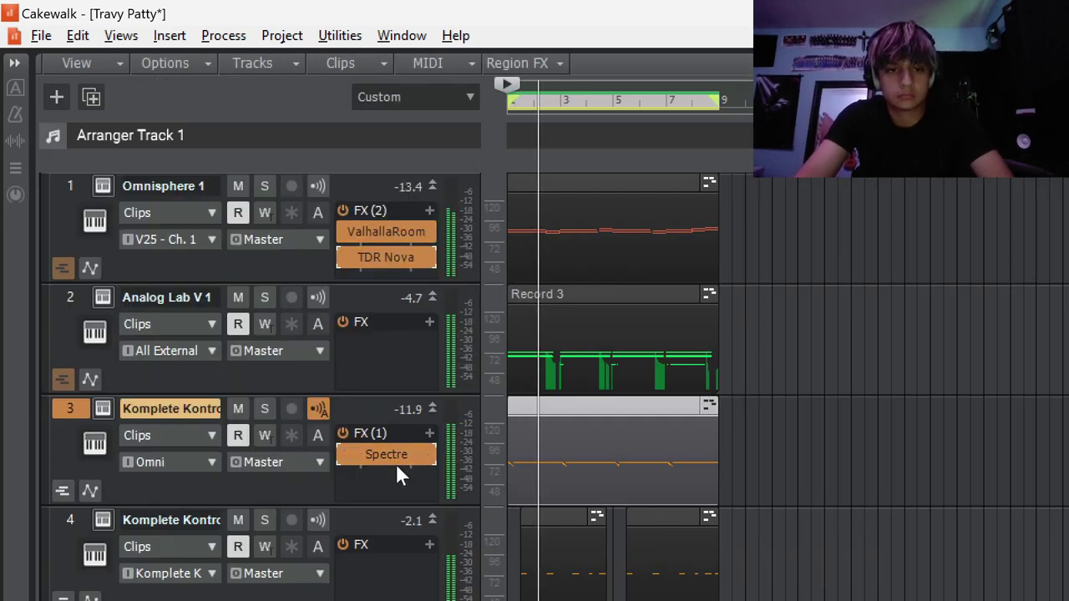
Copy the Spectre effect from track 3 to track 4 and load the Snare drum preset in the copy.
drag(393, 458, 396, 558)
double_click(396, 573)
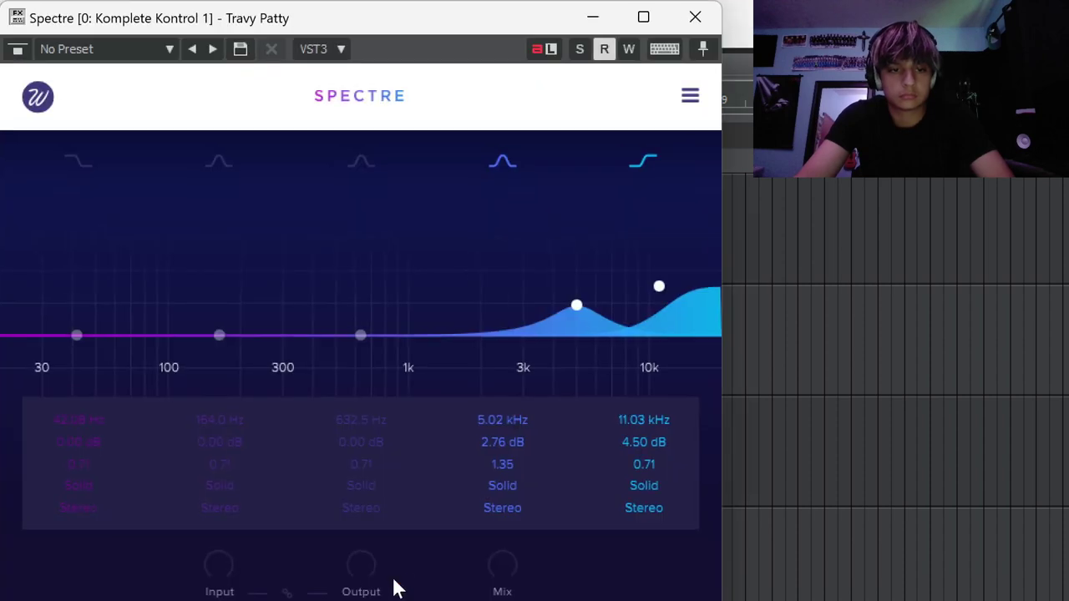
right_click(394, 585)
mouse_move(477, 476)
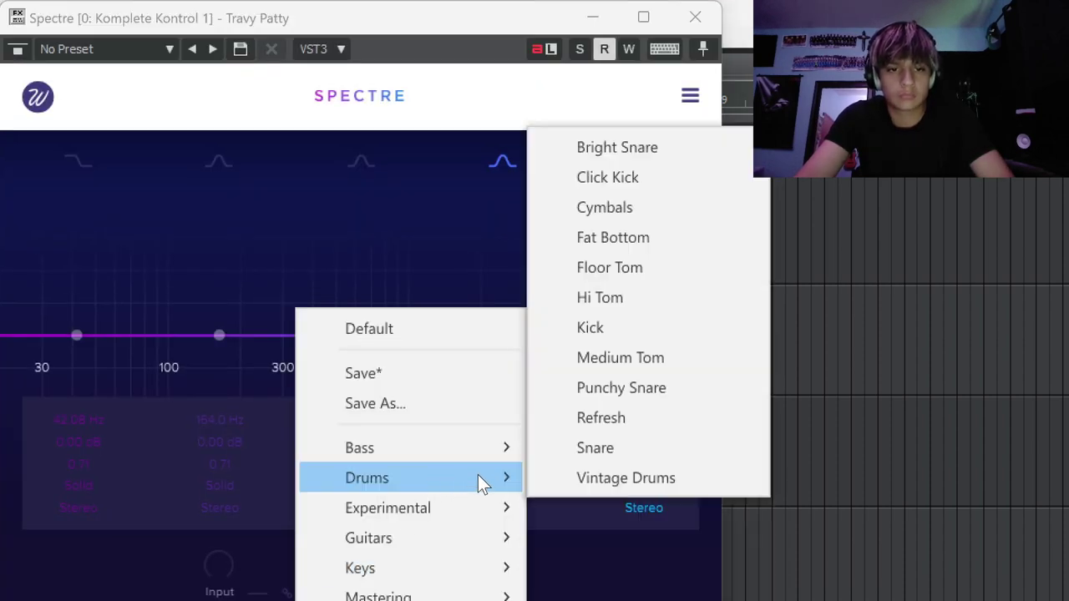
click(586, 448)
click(694, 18)
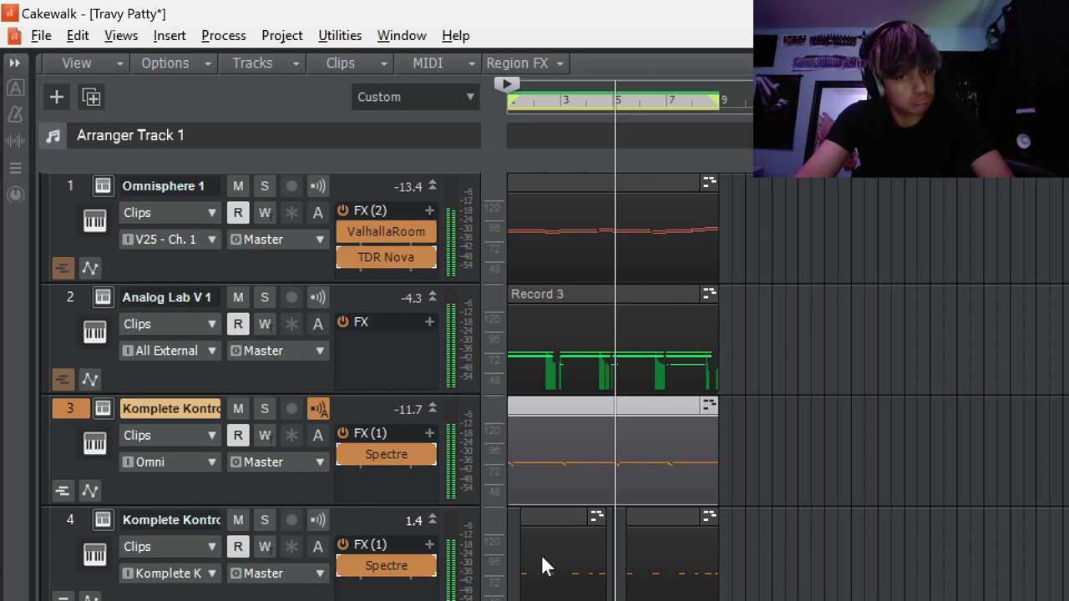
Copy the Spectre effect from track 4 to track 6 and load a different drum preset in the copy.
scroll(543, 568, down, 5)
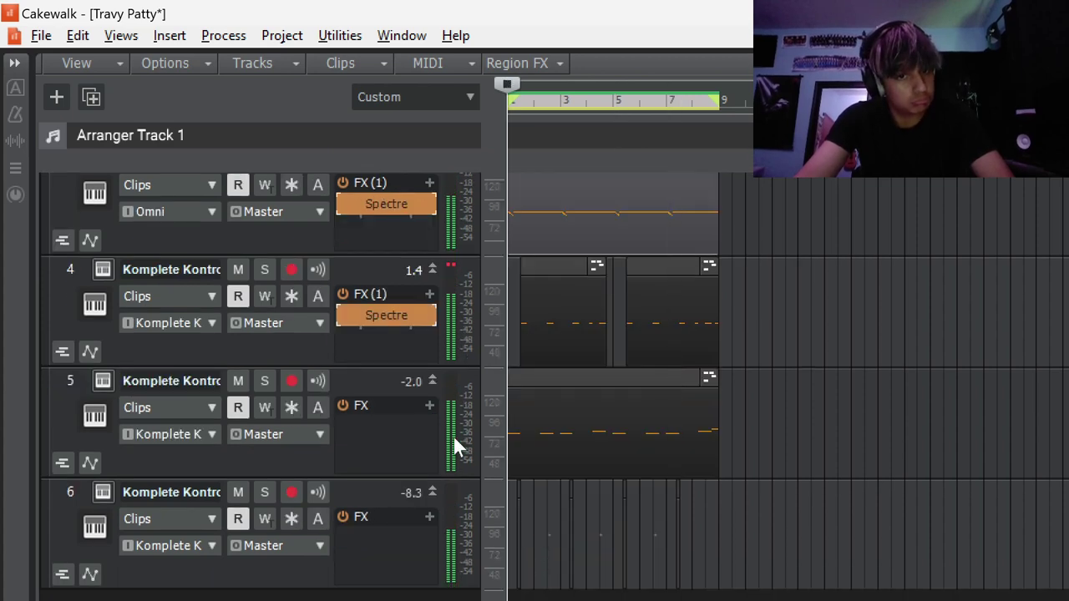
drag(408, 322, 378, 557)
double_click(380, 539)
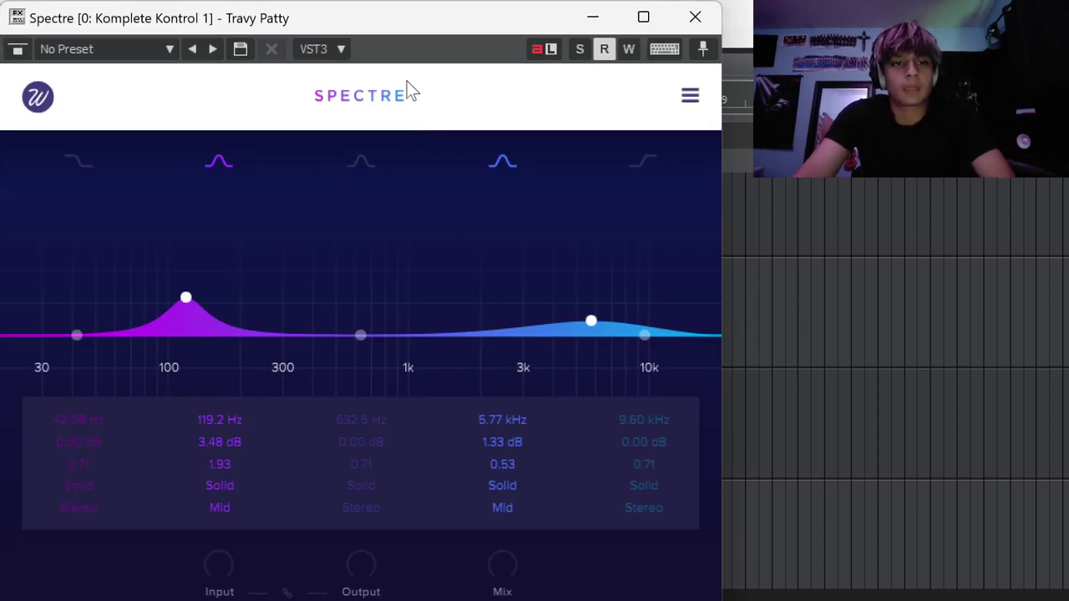
click(361, 598)
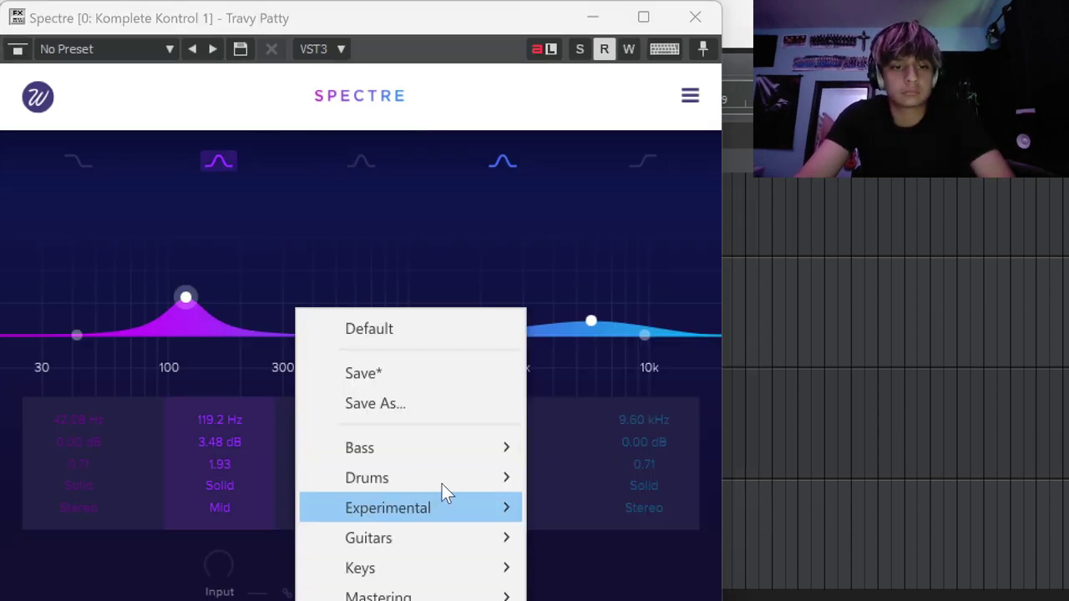
mouse_move(442, 481)
click(633, 300)
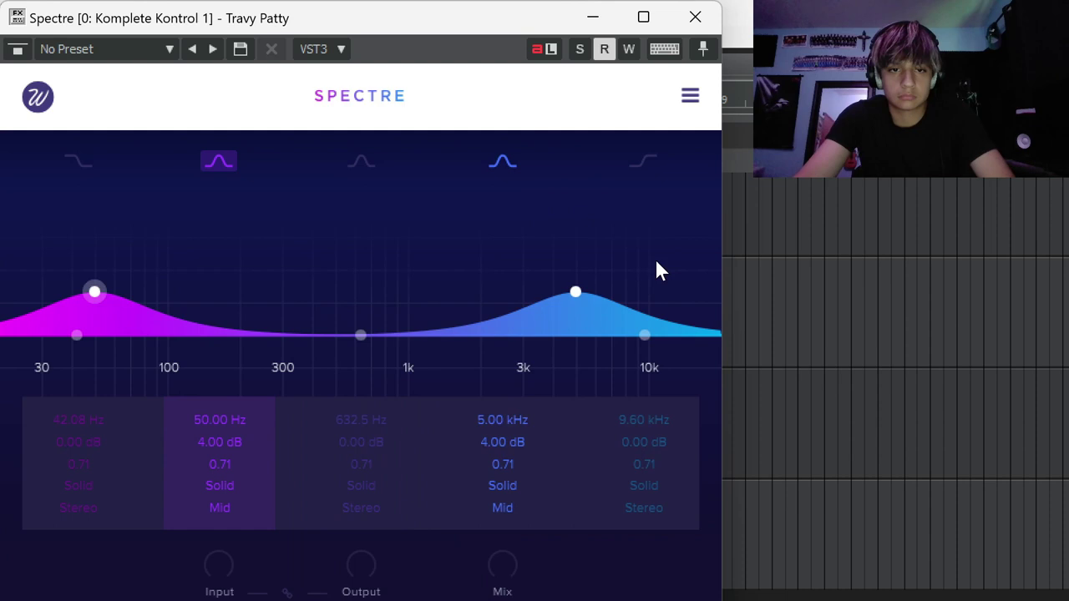
Close the Spectre effect, inspect the C 5 notes in the piano roll with all of them selected, and return to the track view.
click(694, 17)
double_click(616, 539)
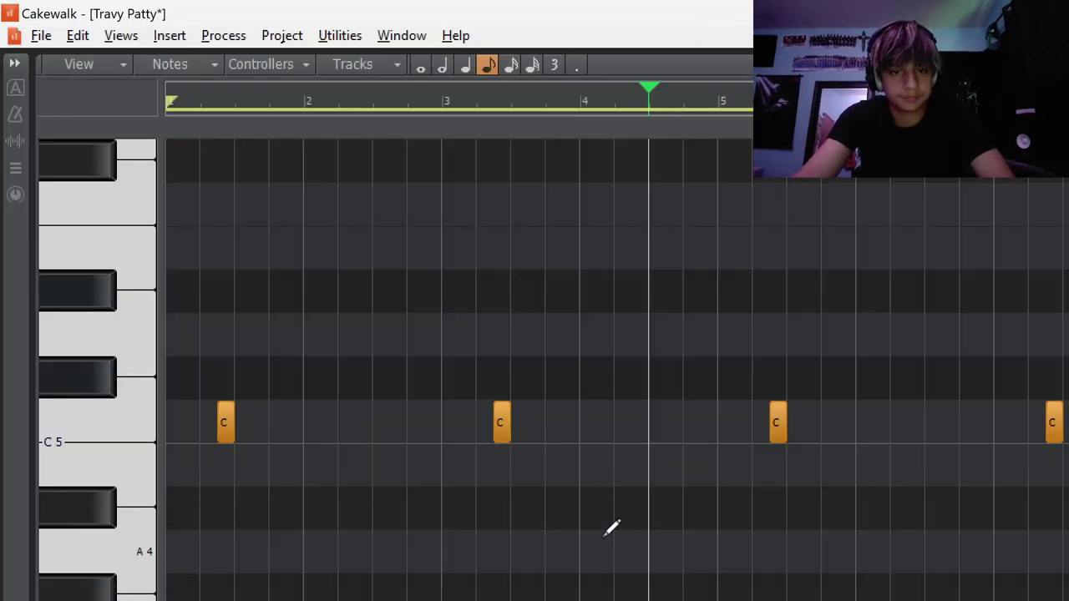
key(ctrl+a)
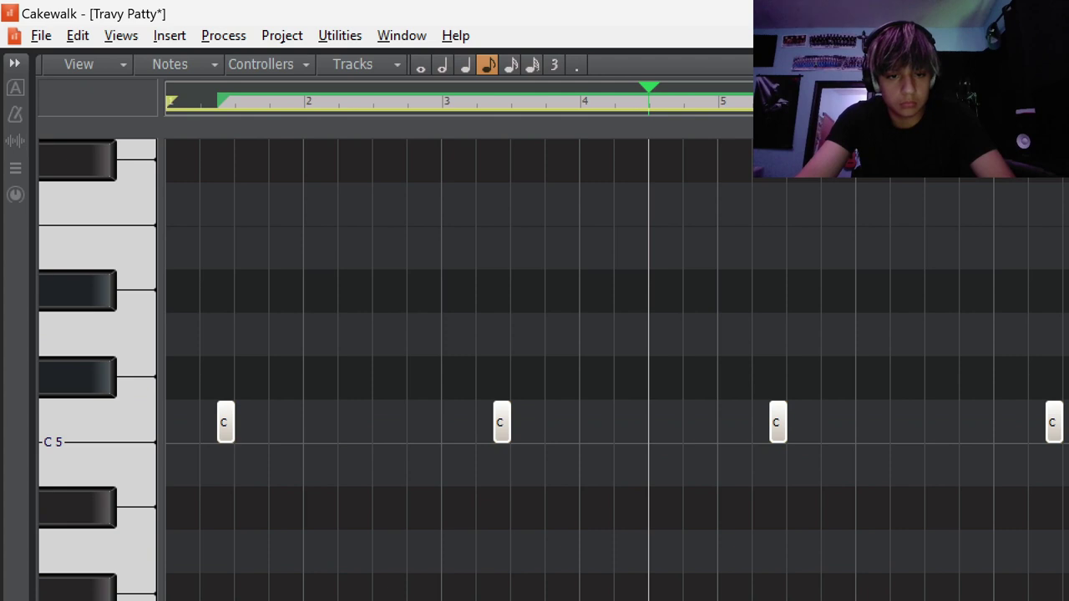
key(ctrl+shift+a)
key(d)
key(w)
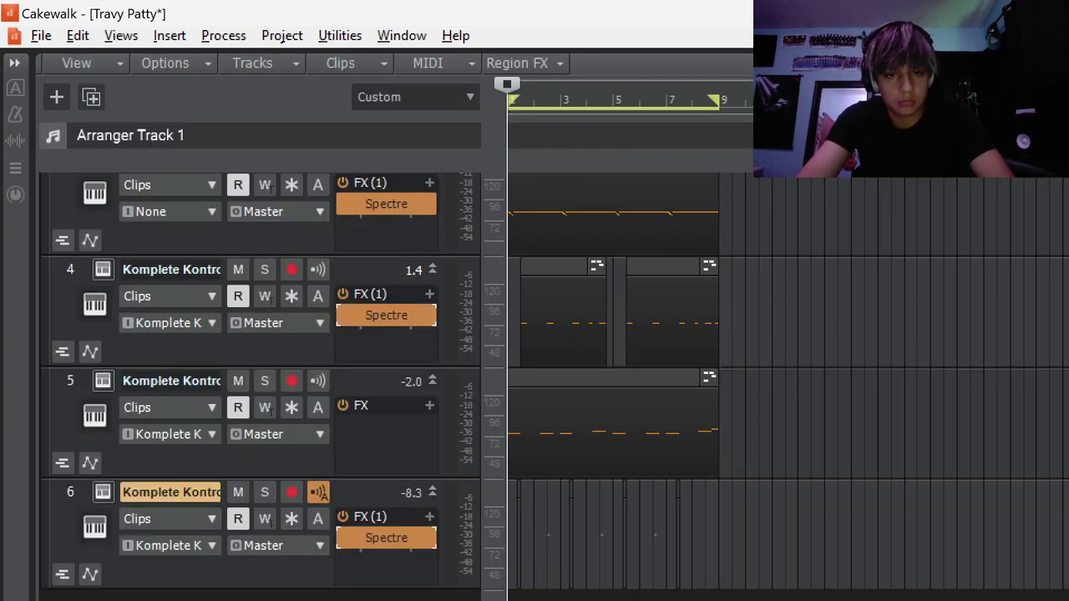
Merge the separate short clips on track 6 into one continuous clip.
click(638, 537)
scroll(640, 537, up, 4)
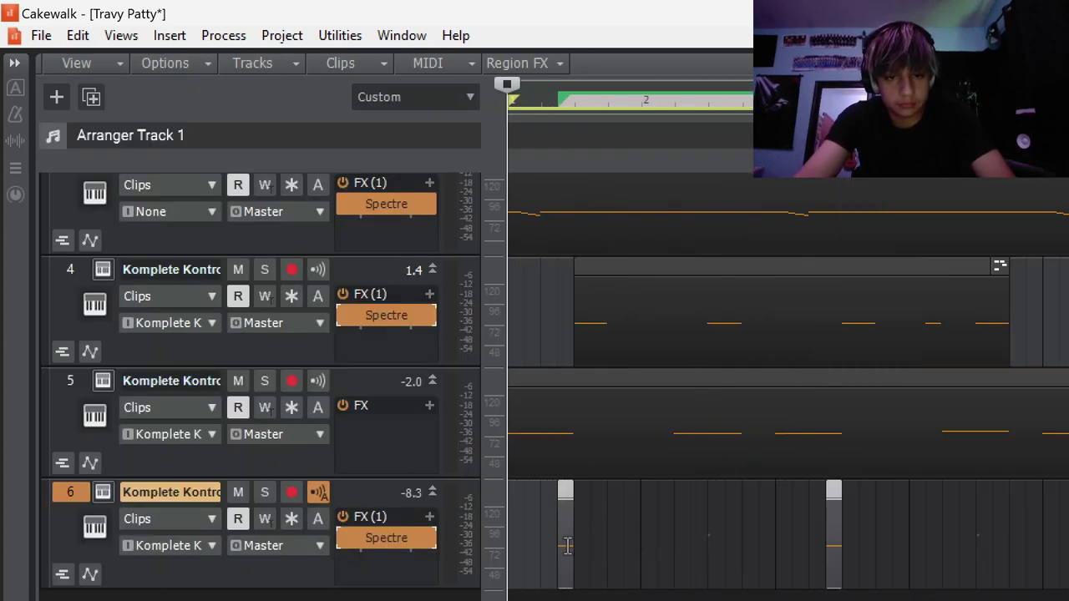
right_click(568, 546)
click(603, 566)
click(591, 592)
key(w)
scroll(591, 585, down, 2)
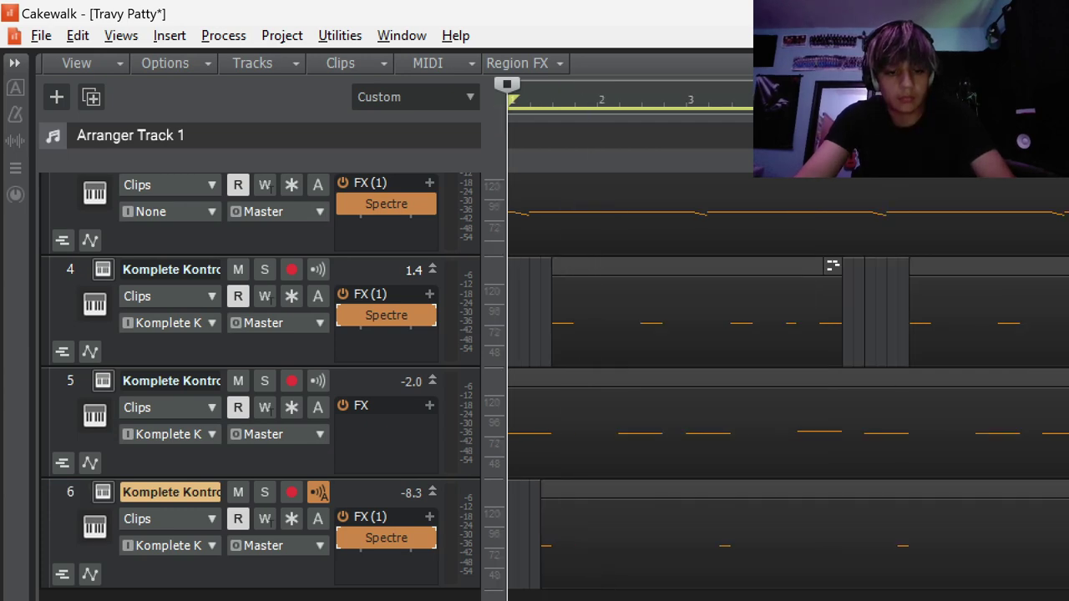
Open the Analog Lab V instrument on track 2 to check its sound during playback.
scroll(592, 376, down, 4)
scroll(591, 375, up, 3)
click(103, 296)
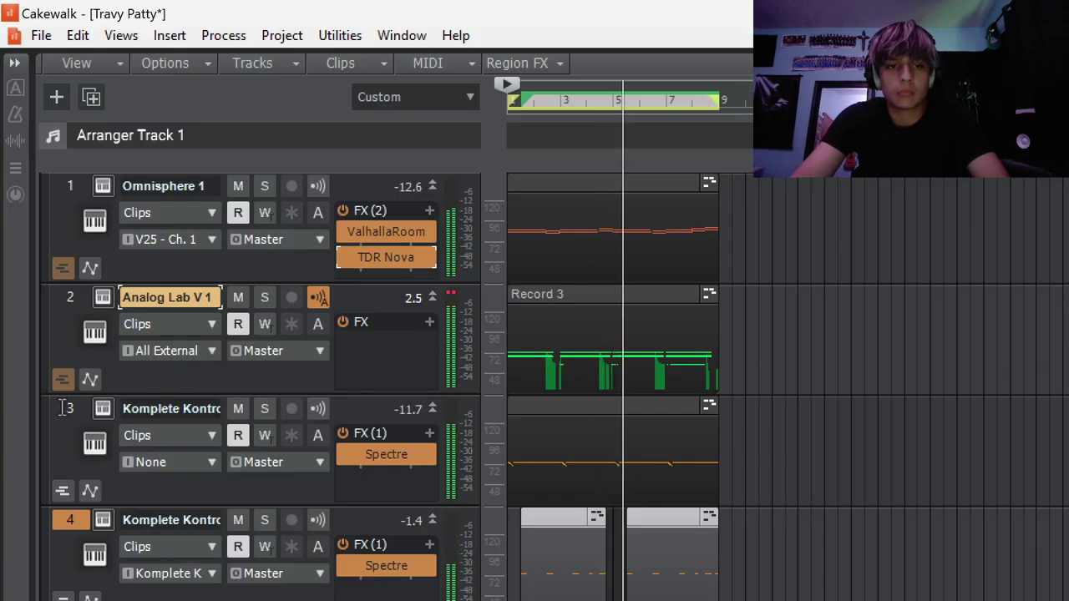
click(99, 296)
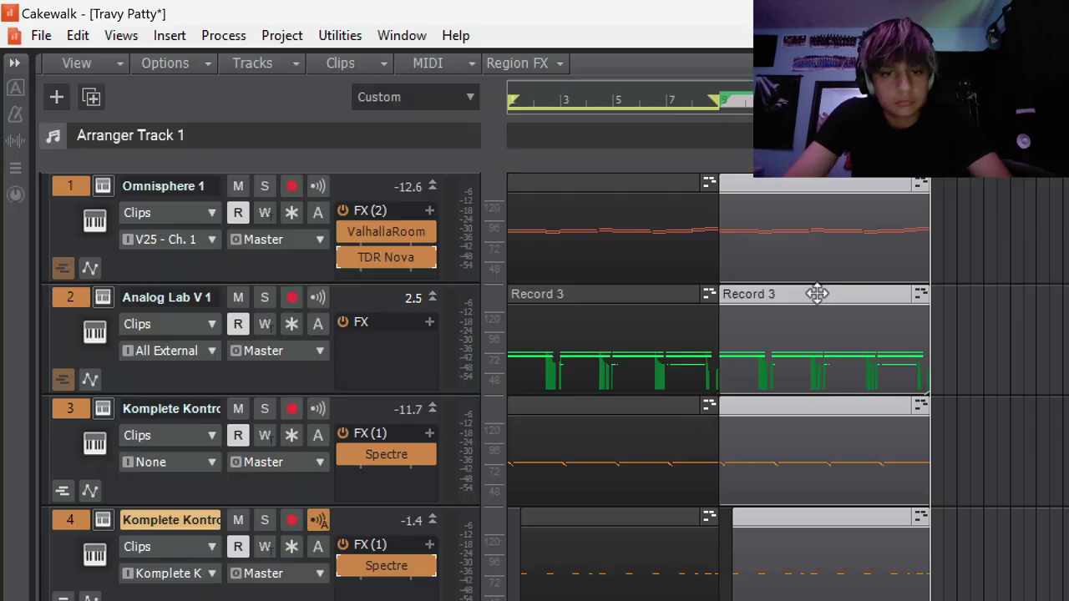
Remove the copied clips at measure 9 and duplicate the clips of all tracks again directly after the originals.
key(Delete)
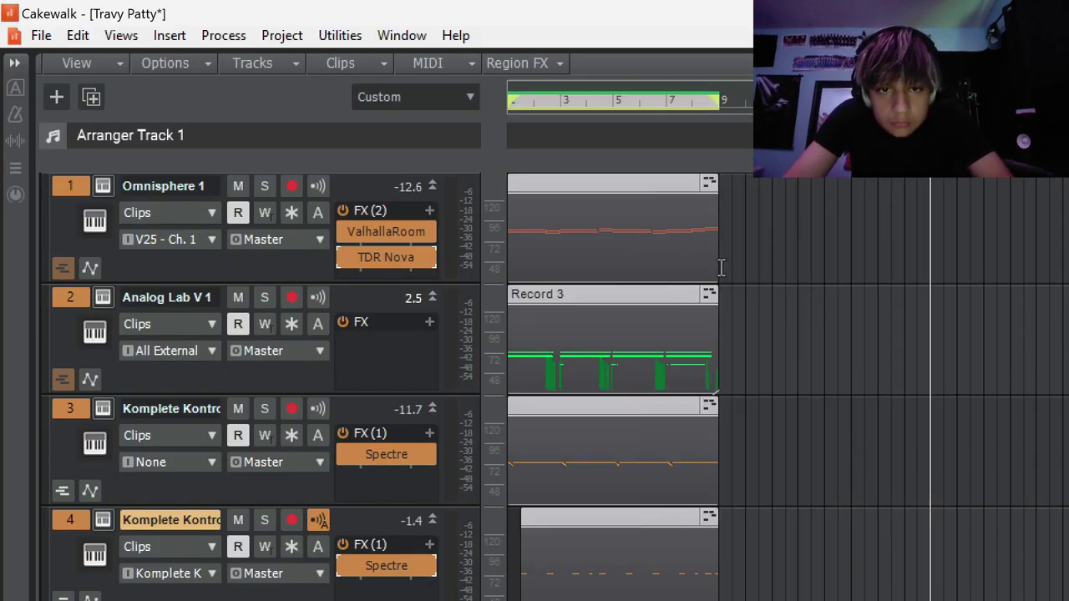
mouse_move(719, 265)
mouse_down()
mouse_move(732, 264)
mouse_move(719, 265)
mouse_up()
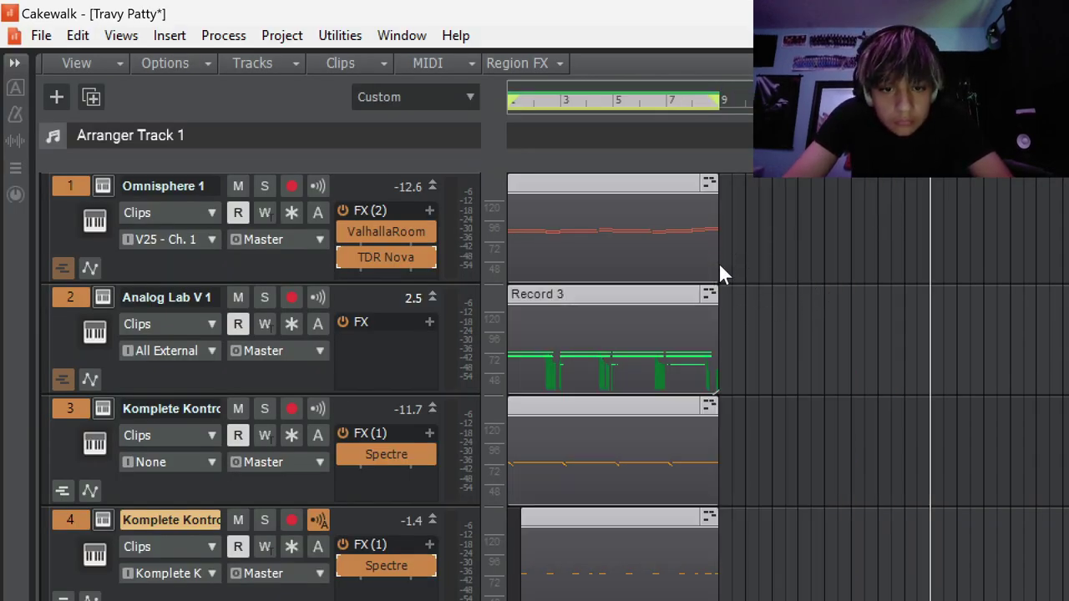
key(ctrl+d)
Remove the Komplete Kontrol drum clips from measures 1 to 8 on tracks 3 and below, keeping the copies from measure 9.
scroll(693, 323, down, 3)
drag(644, 600, 547, 302)
right_click(548, 303)
mouse_move(733, 213)
click(906, 253)
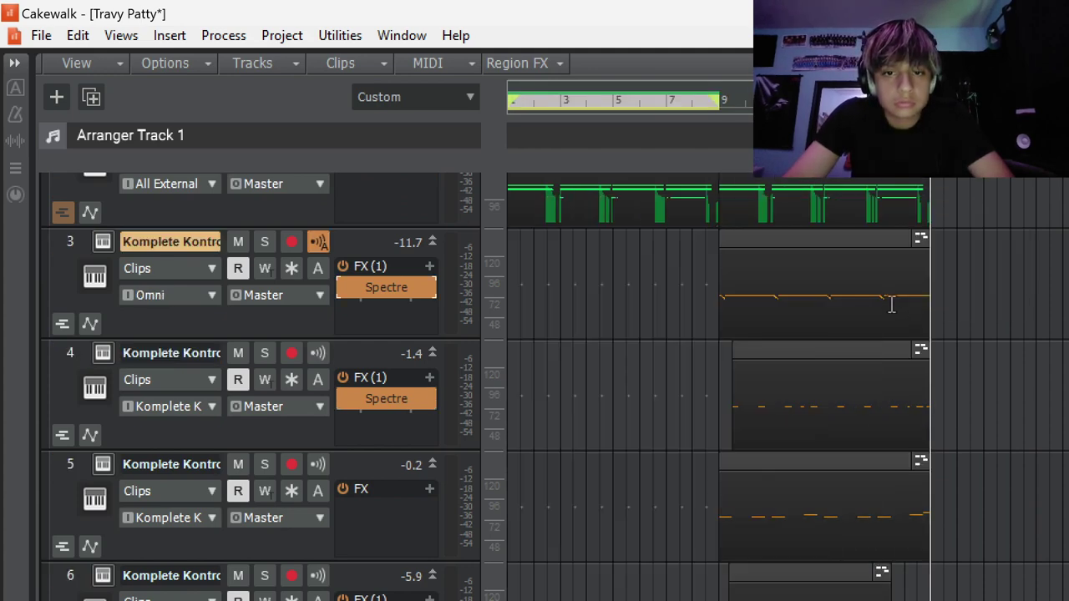
scroll(683, 383, up, 3)
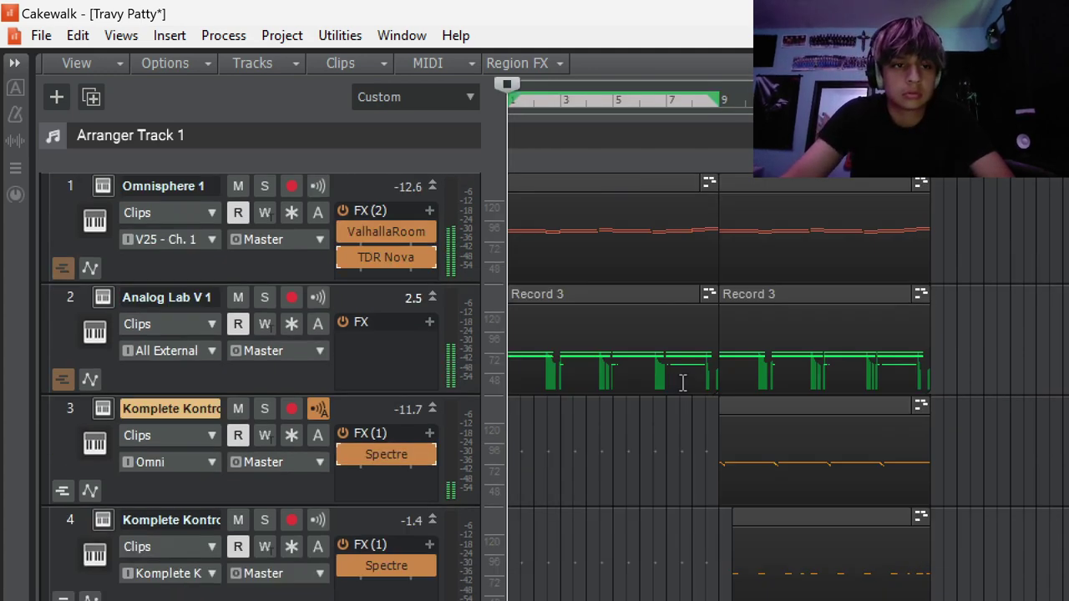
Set the MIDI input of track 3 to None.
click(167, 462)
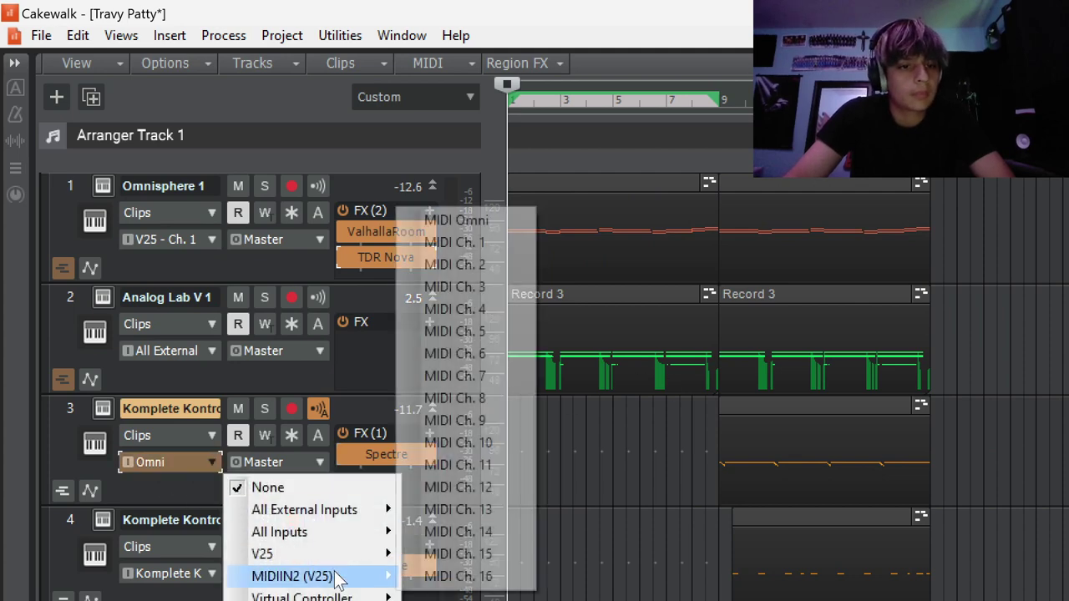
click(188, 480)
click(234, 573)
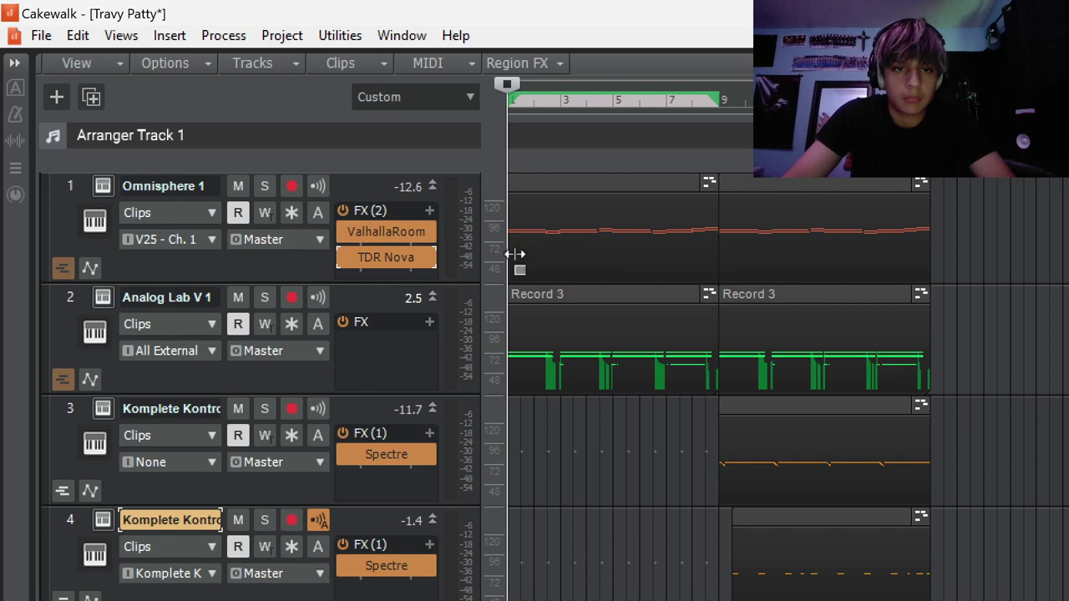
Trim the start of the first Omnisphere clip on track 1 to about the middle of measure 4.
drag(515, 254, 591, 250)
click(590, 257)
key(w)
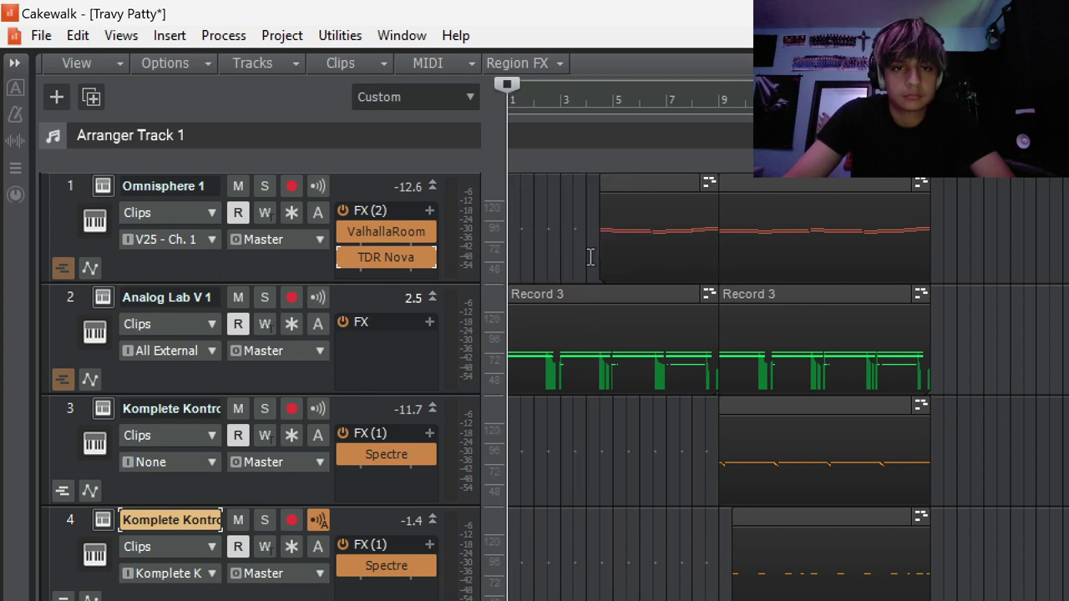
Select the clips from measure 9 to 17 on all tracks, use that range as the loop, and audition the arrangement.
drag(799, 241, 860, 600)
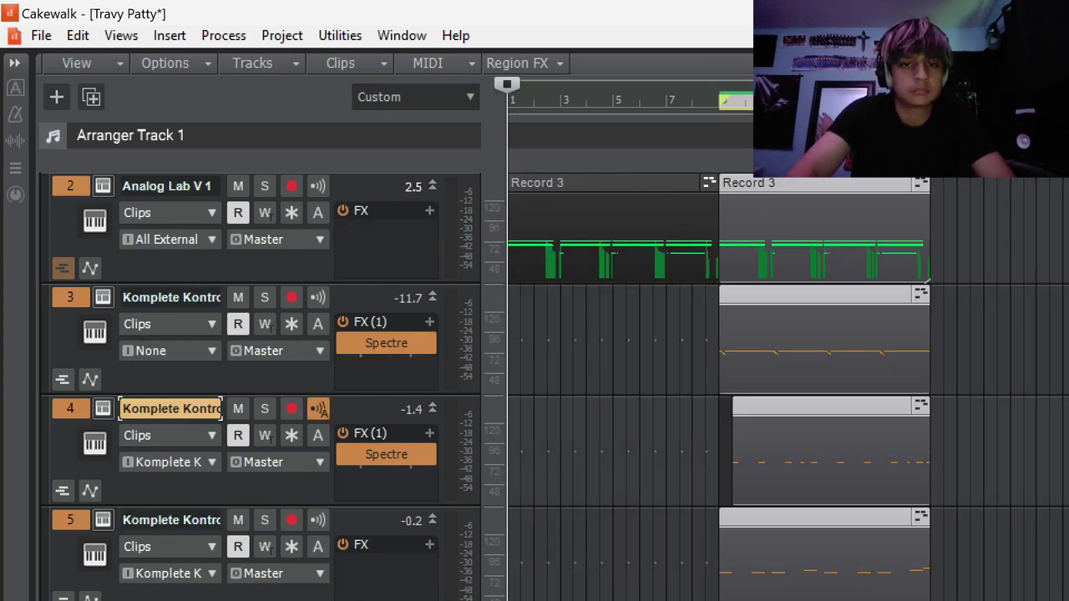
key(space)
key(space)
key(w)
key(space)
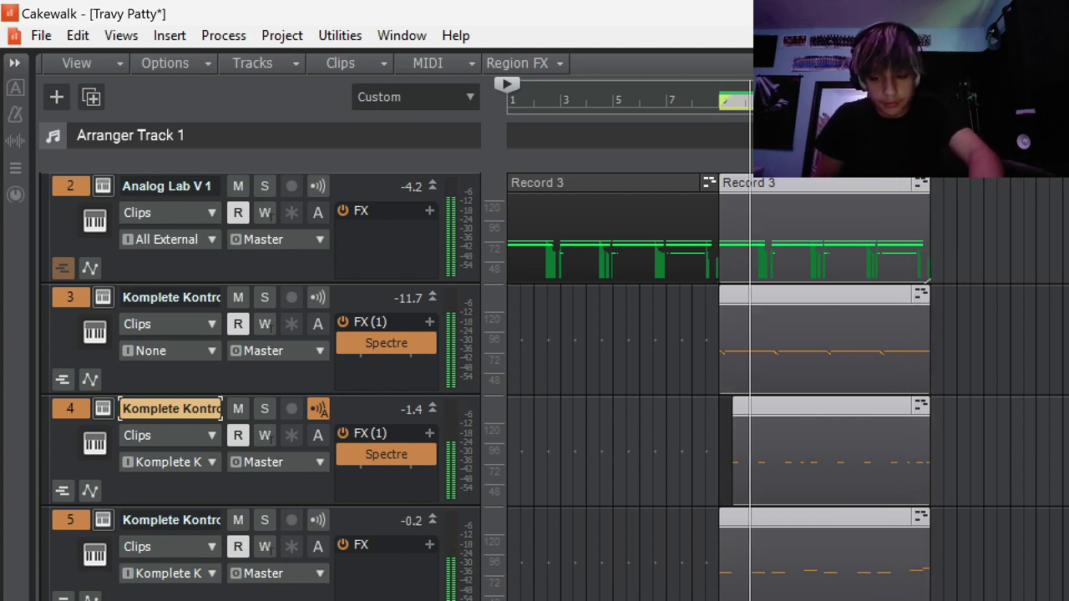
key(space)
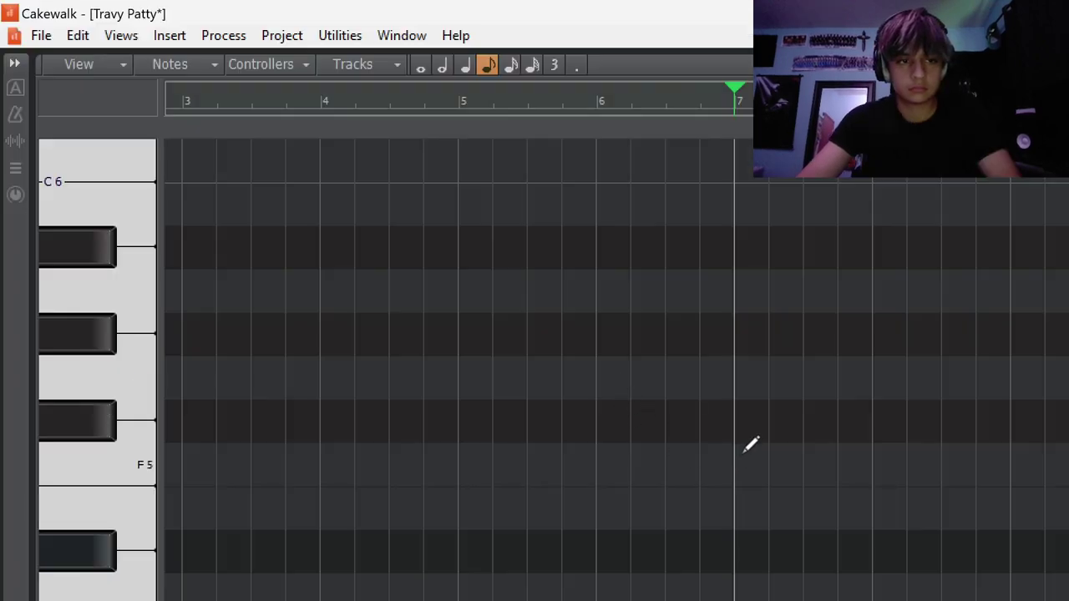
Draw a one-measure C 5 note at measure 7 in the piano roll and move it one measure forward.
scroll(745, 451, down, 2)
drag(740, 501, 888, 501)
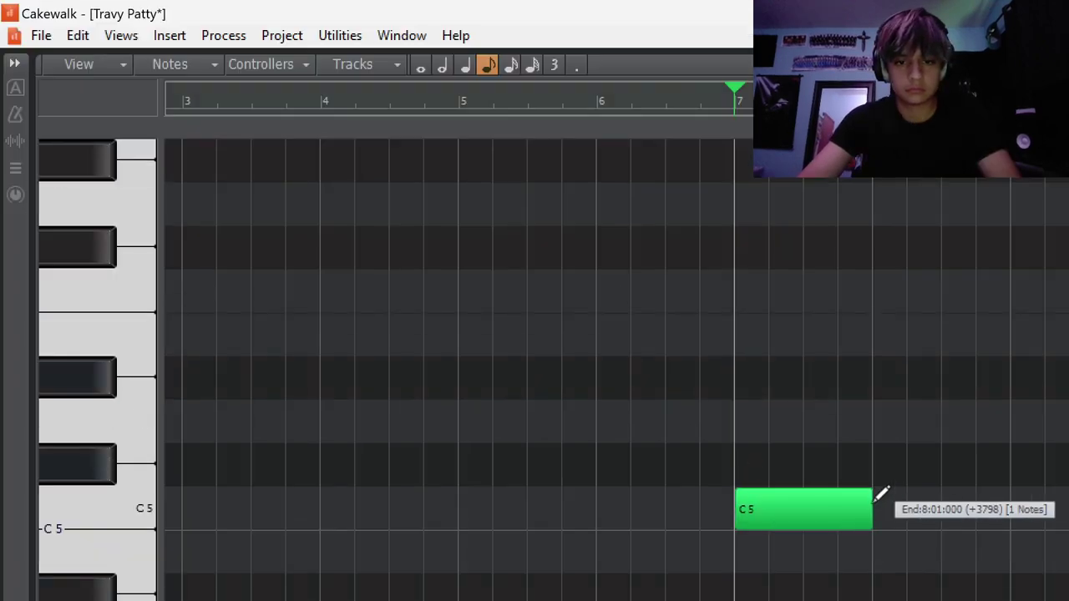
drag(825, 511, 962, 511)
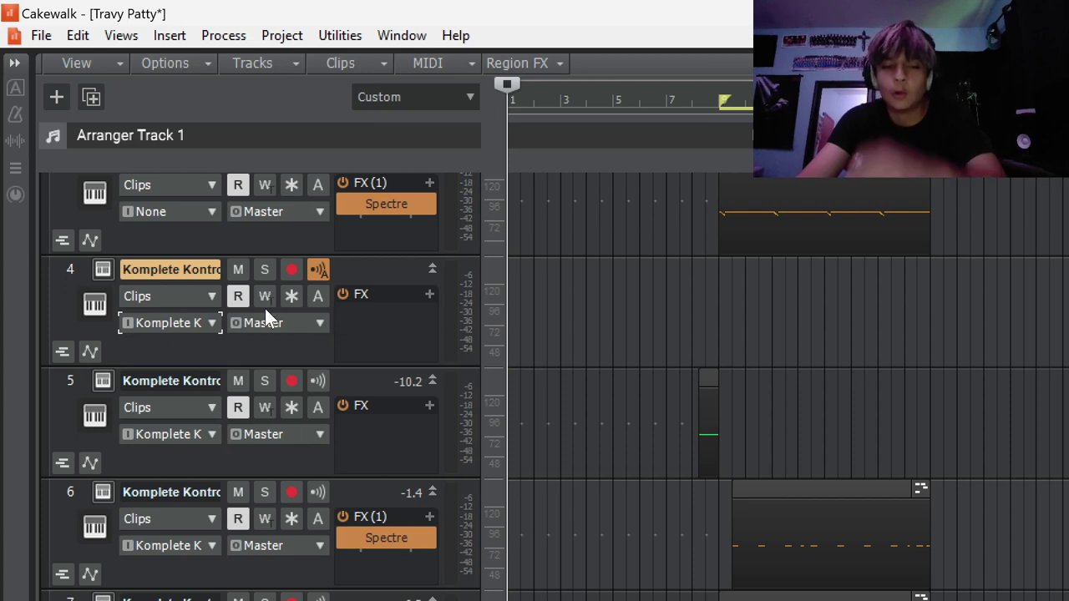
Load the VOX OR CHANT (40) sample into the Komplete Kontrol sampler on track 4 and set its envelope to AHD.
click(94, 272)
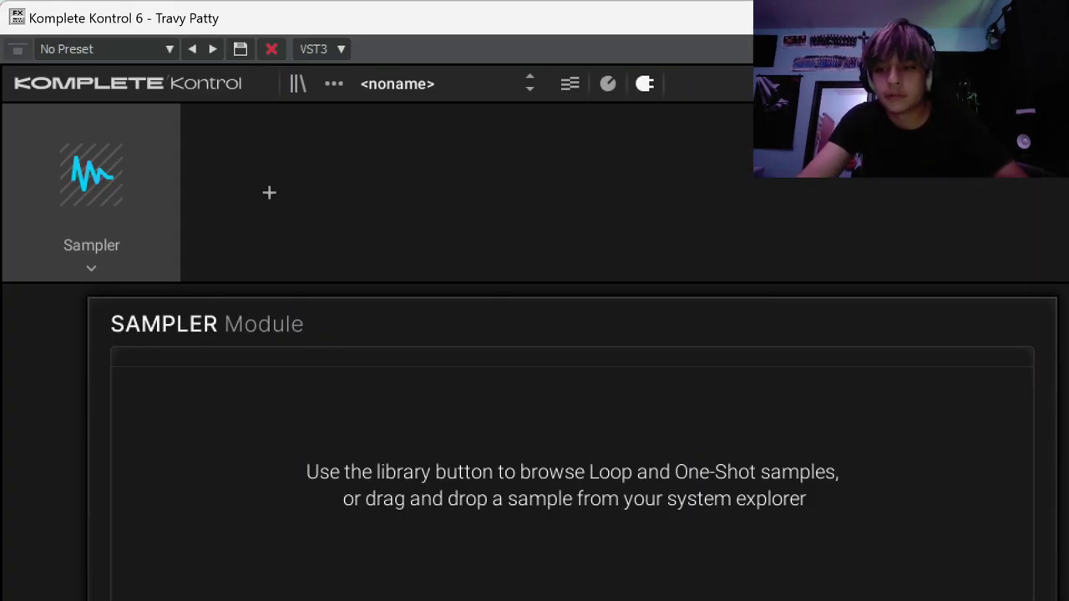
drag(1062, 489, 488, 597)
click(367, 597)
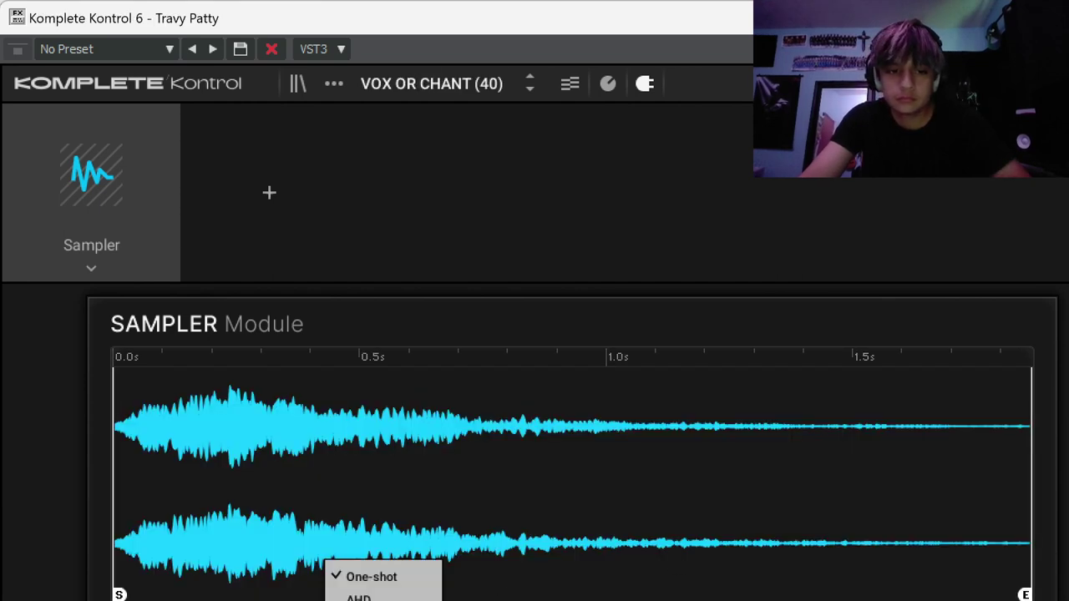
click(367, 597)
click(1048, 18)
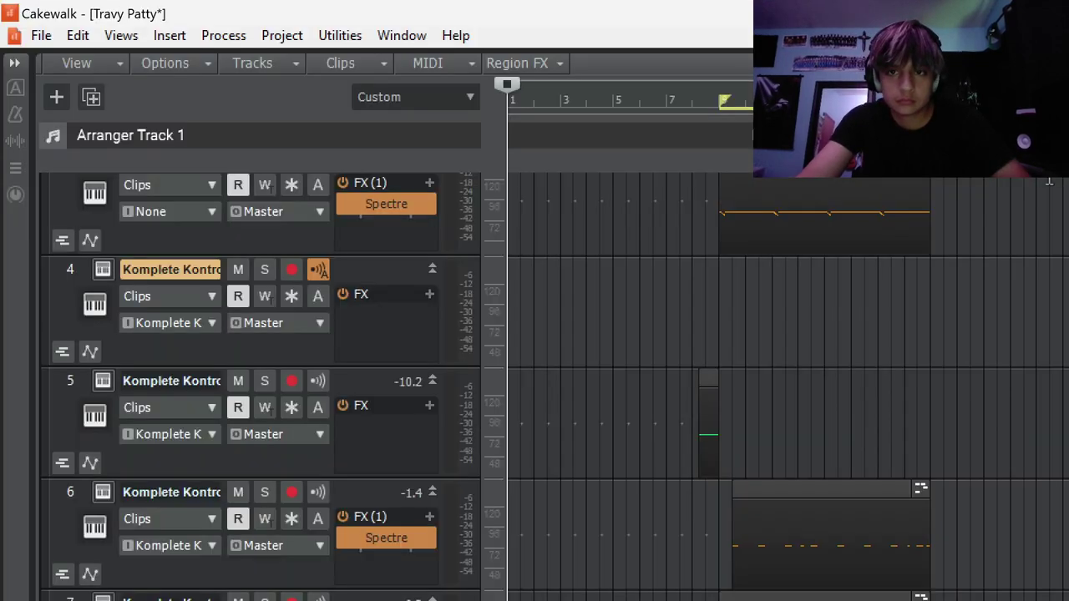
Draw a C 5 note at measure 16 on track 4 in the piano roll and audition it.
double_click(870, 324)
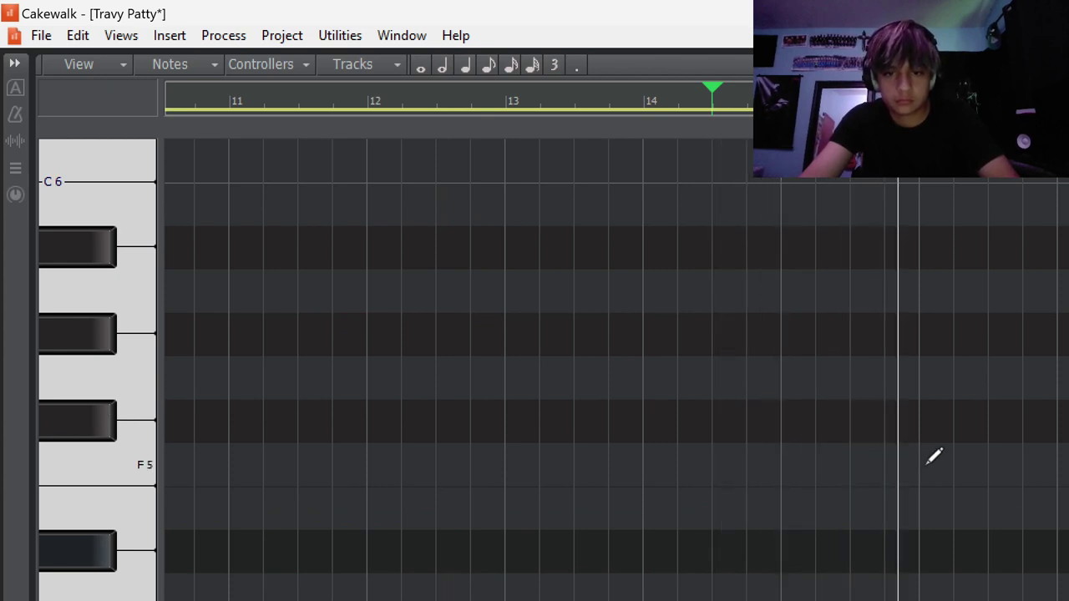
mouse_move(925, 462)
mouse_down()
mouse_move(1002, 460)
mouse_move(941, 529)
mouse_move(944, 598)
mouse_up()
key(space)
key(space)
scroll(966, 596, down, 4)
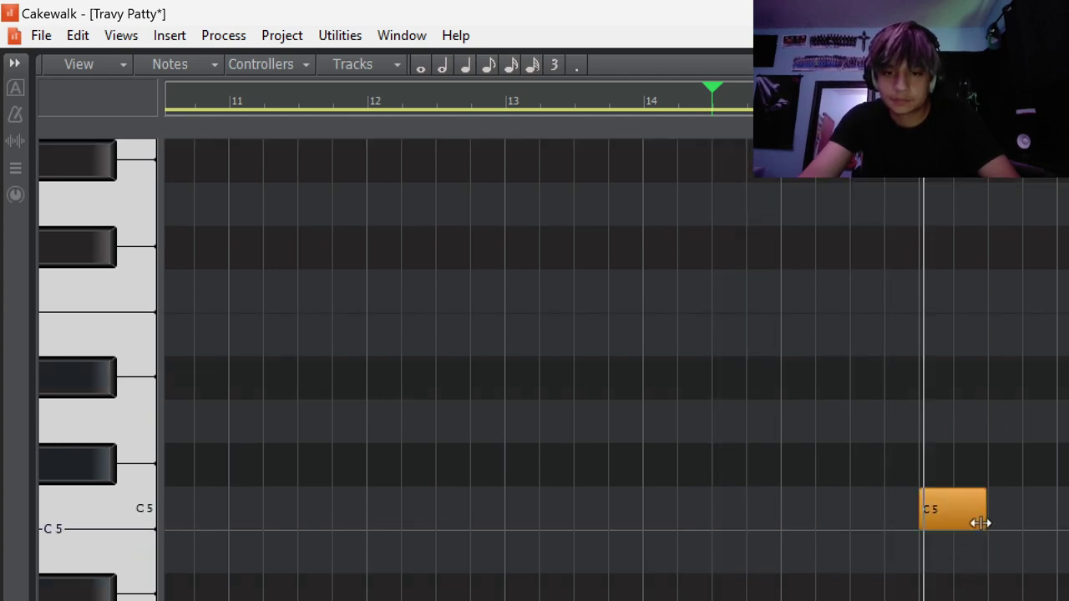
Insert Sonitus Delay on track 4 with a manual tempo of 135 BPM, 12% feedback and 18% mix.
right_click(426, 299)
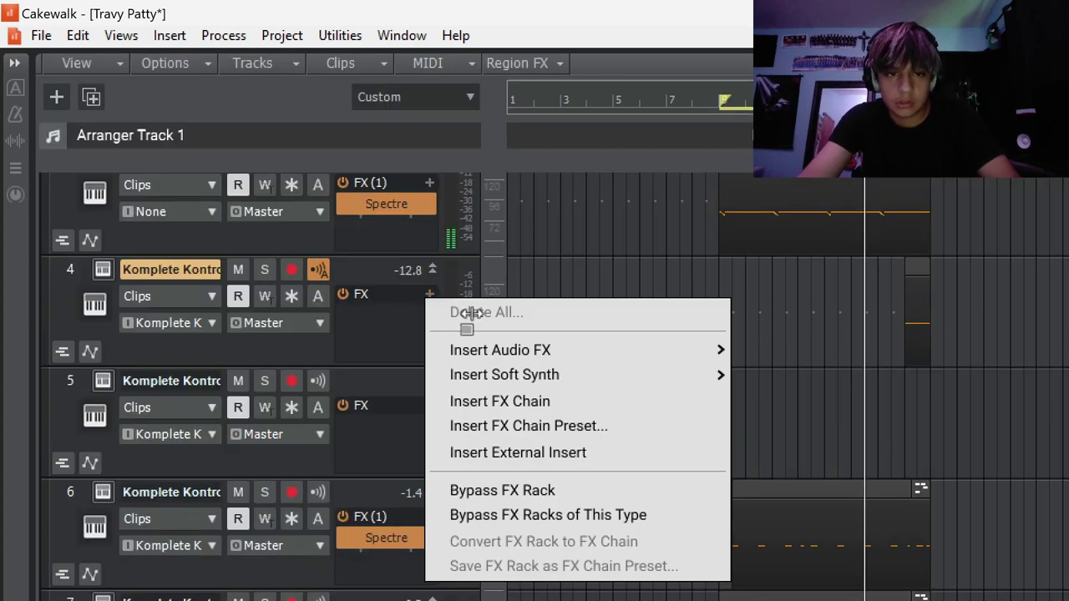
mouse_move(544, 351)
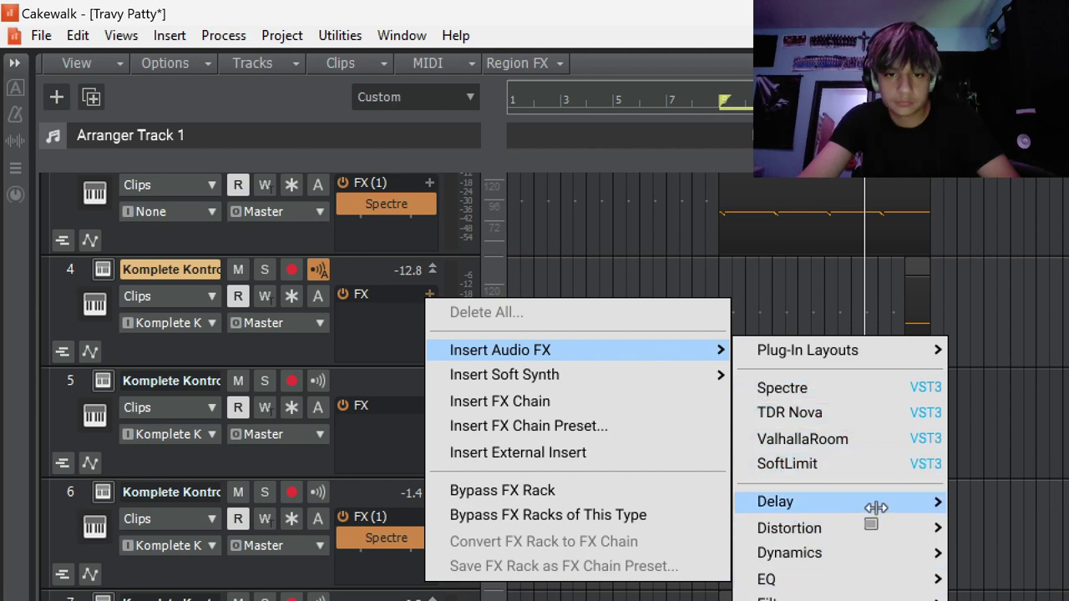
mouse_move(877, 505)
click(1019, 427)
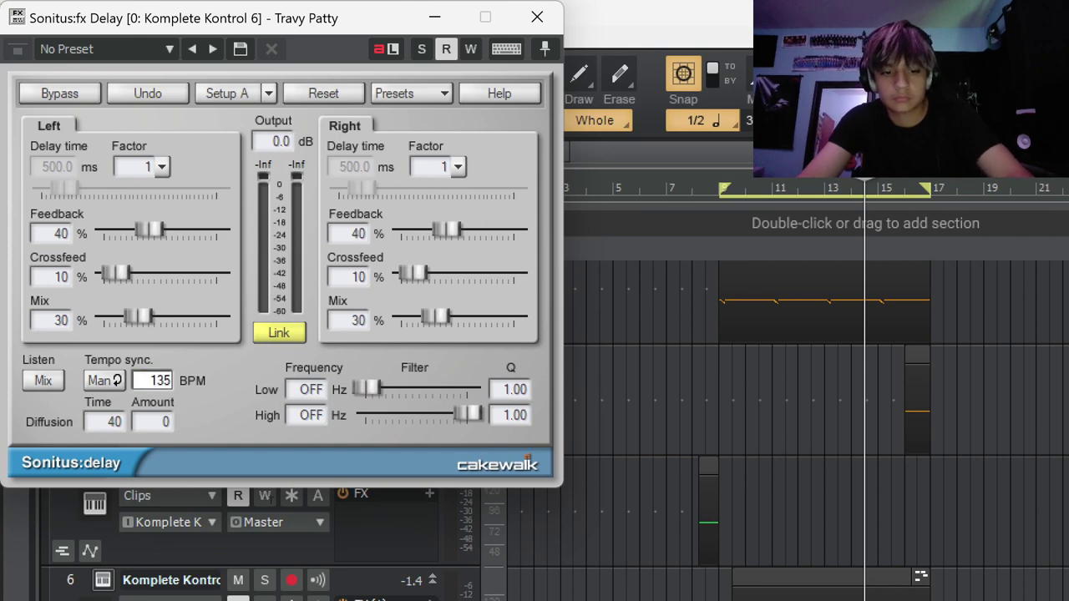
key(Return)
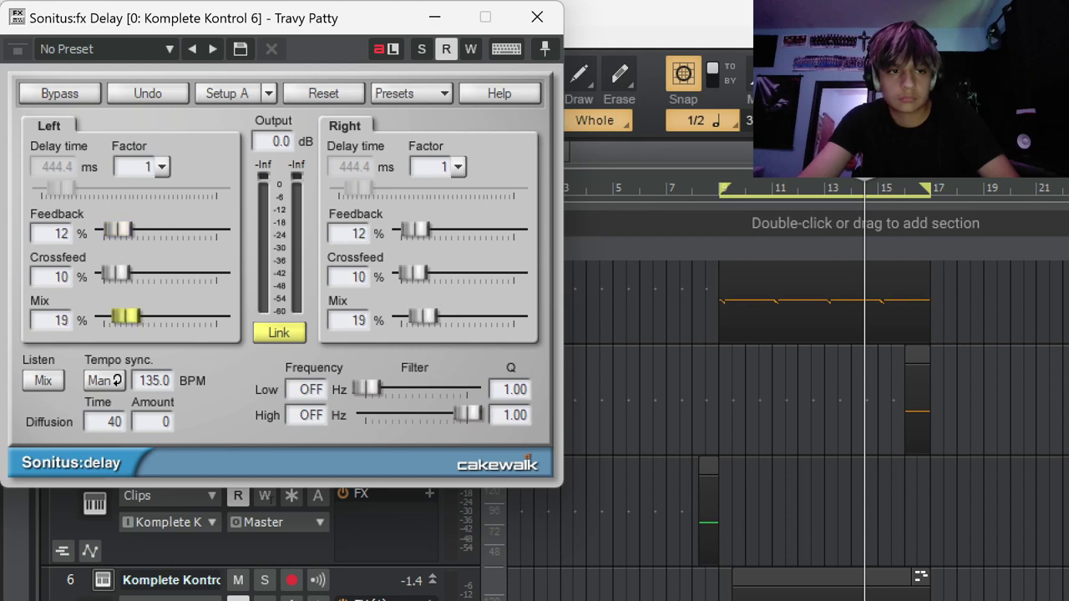
click(545, 30)
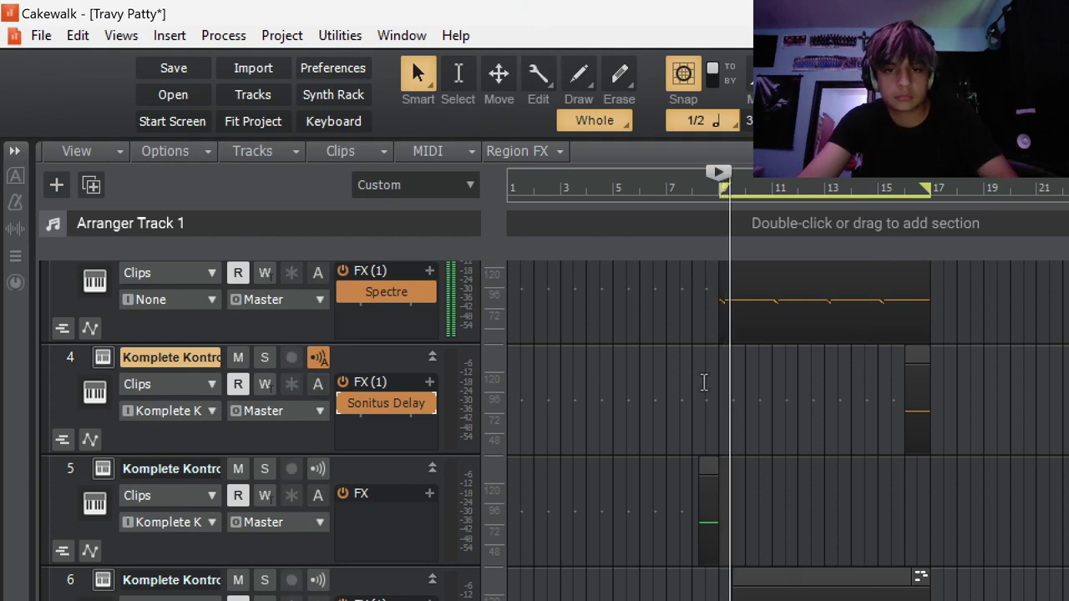
Reopen the Sonitus Delay on track 4, set its feedback to 14% and the left channel's delay factor to 2.
scroll(866, 477, down, 3)
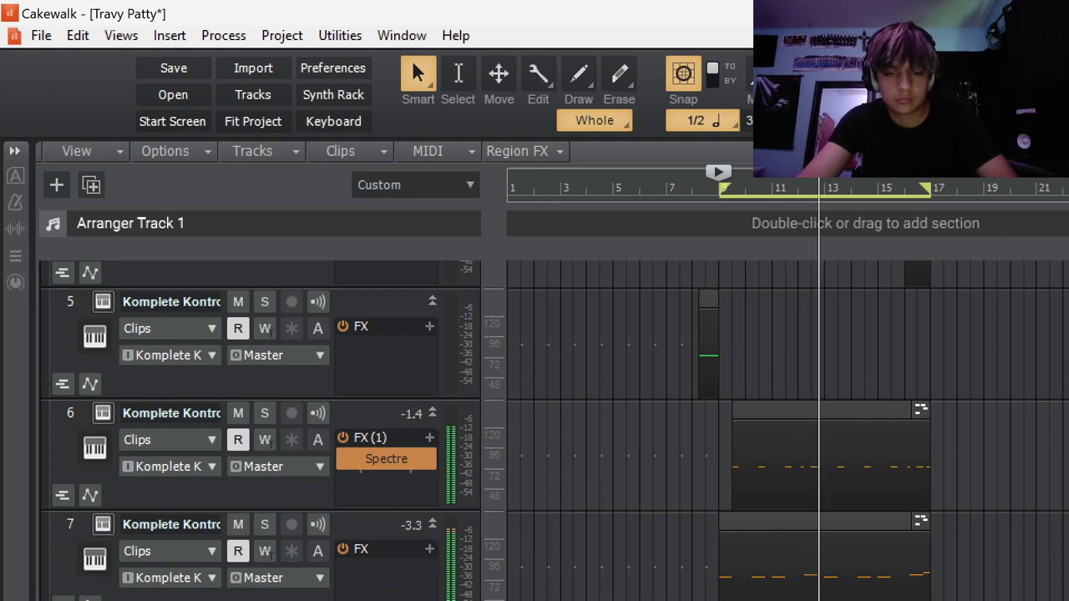
scroll(1040, 526, up, 6)
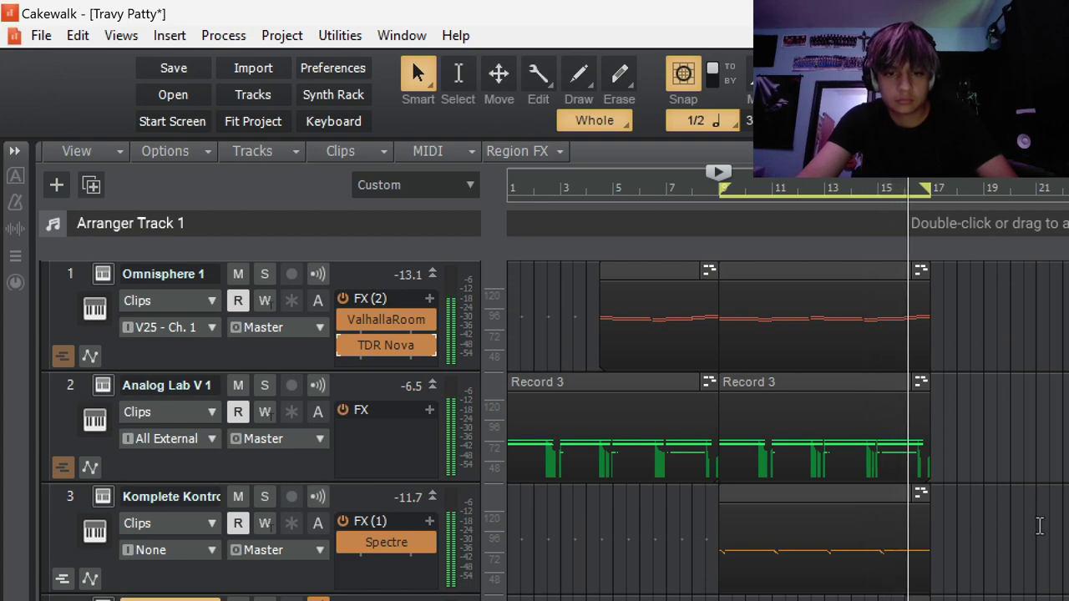
scroll(1040, 525, down, 3)
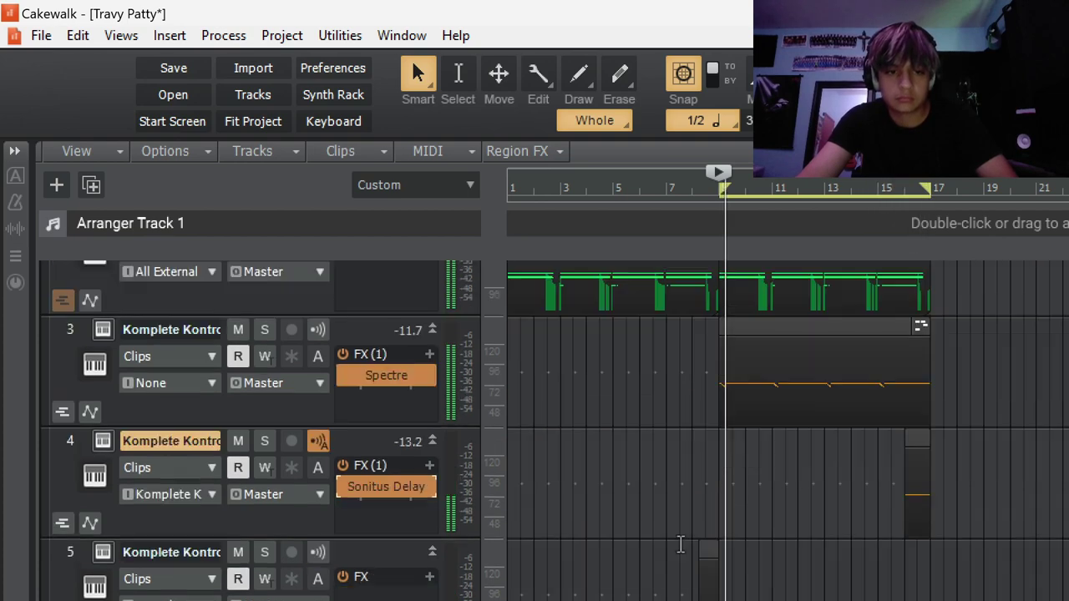
double_click(372, 491)
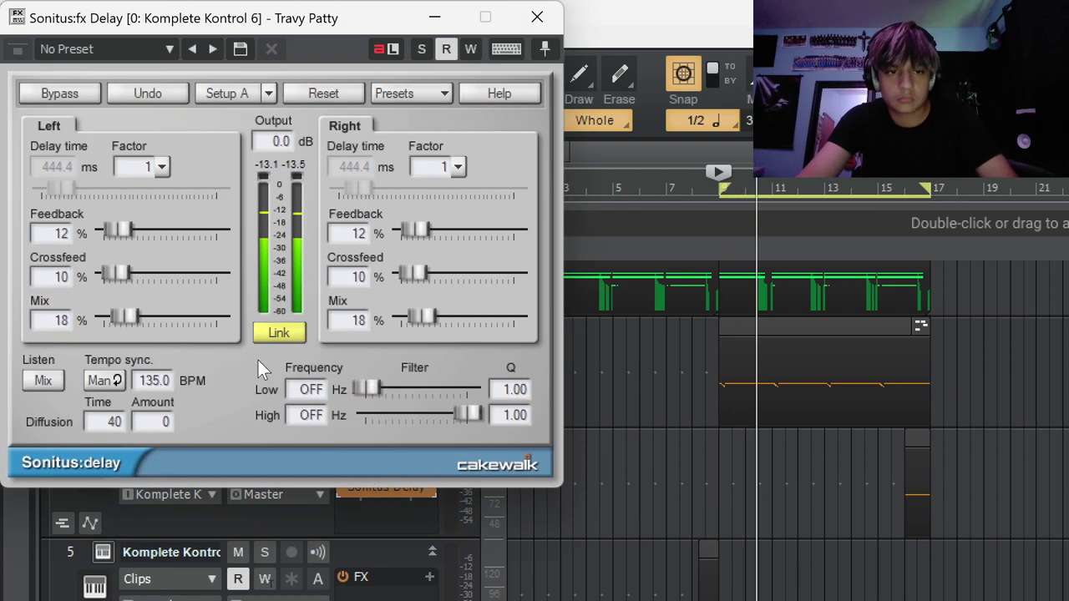
drag(117, 230, 122, 231)
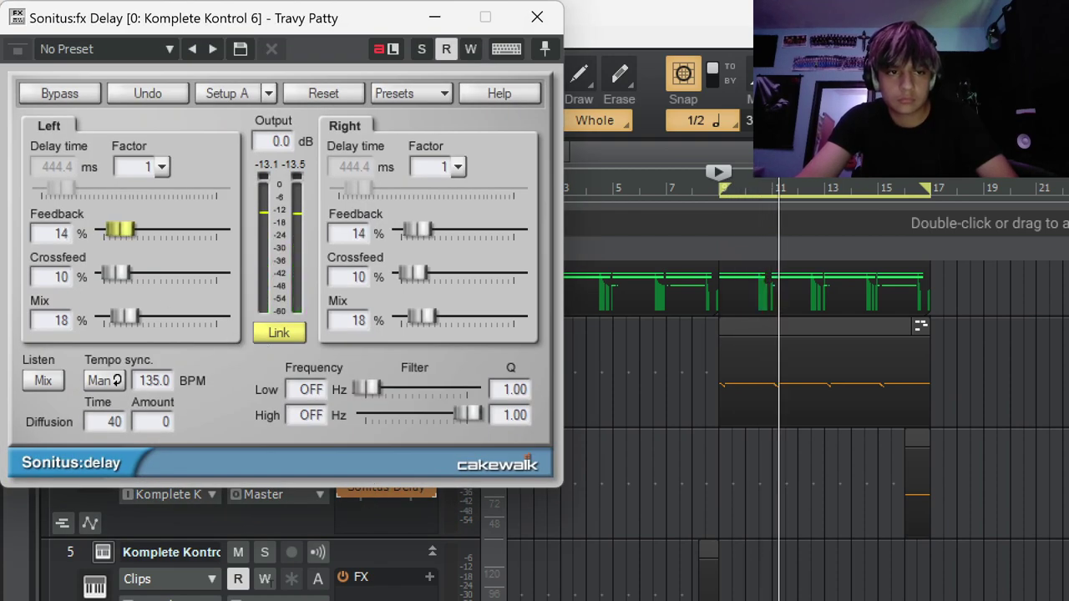
click(162, 167)
click(196, 534)
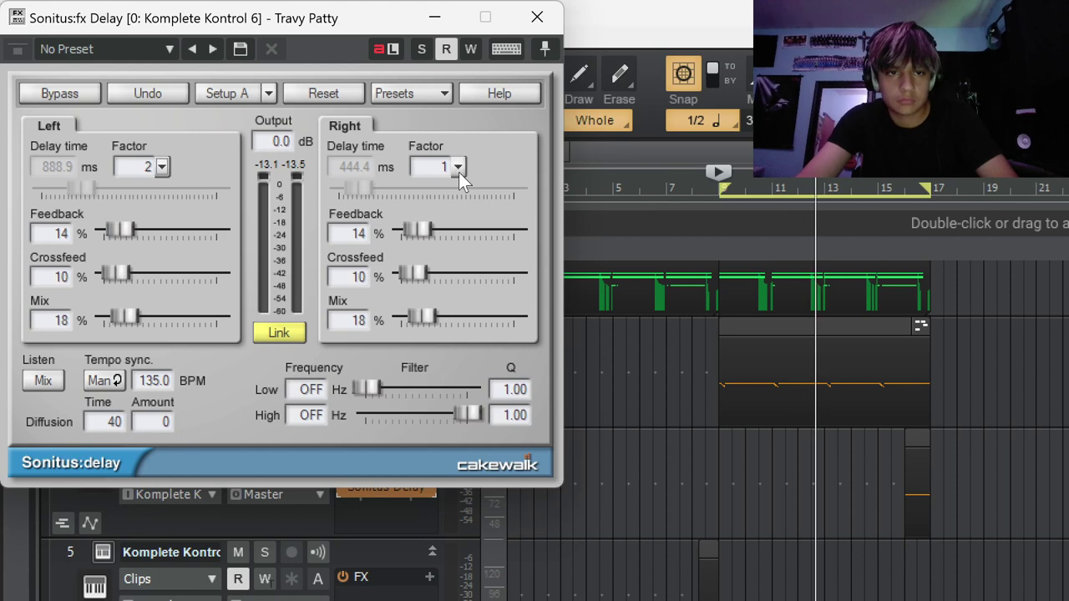
Set the right channel's delay factor to 2 in track 4's Sonitus Delay and close the effect.
click(458, 169)
click(486, 538)
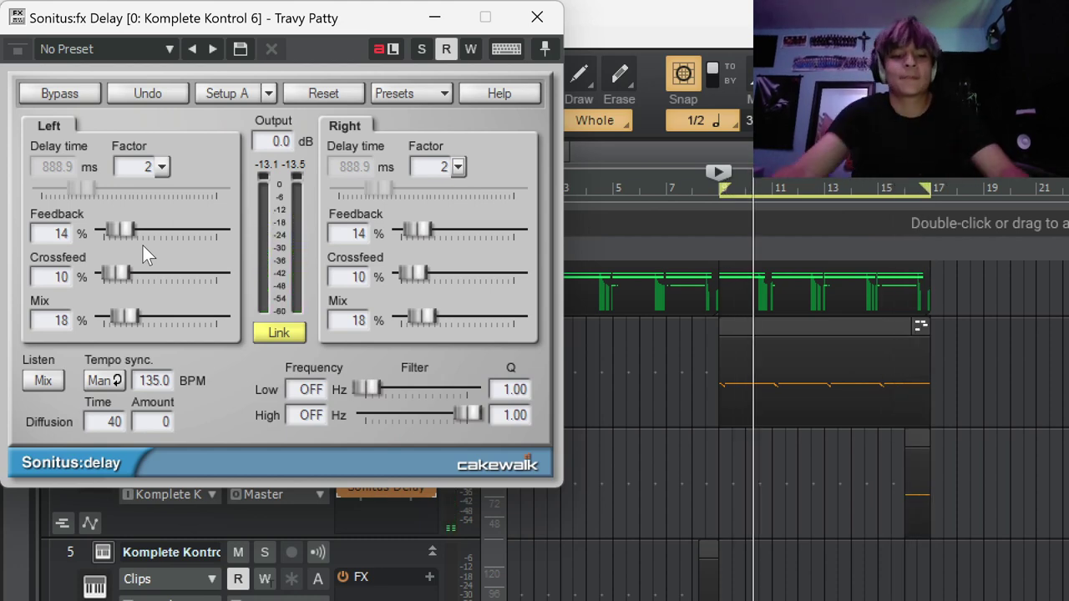
click(537, 16)
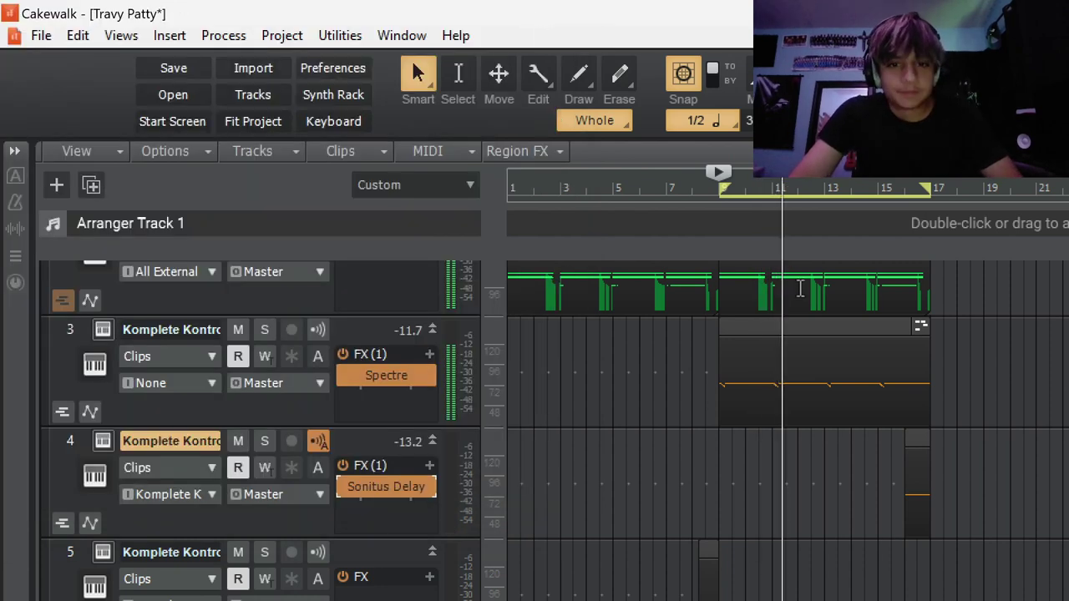
Repeat the drop clips from measures 9 to 17 back to back from measure 17 onward, then turn looping off and rewind to the start.
scroll(797, 365, down, 3)
scroll(785, 418, down, 6)
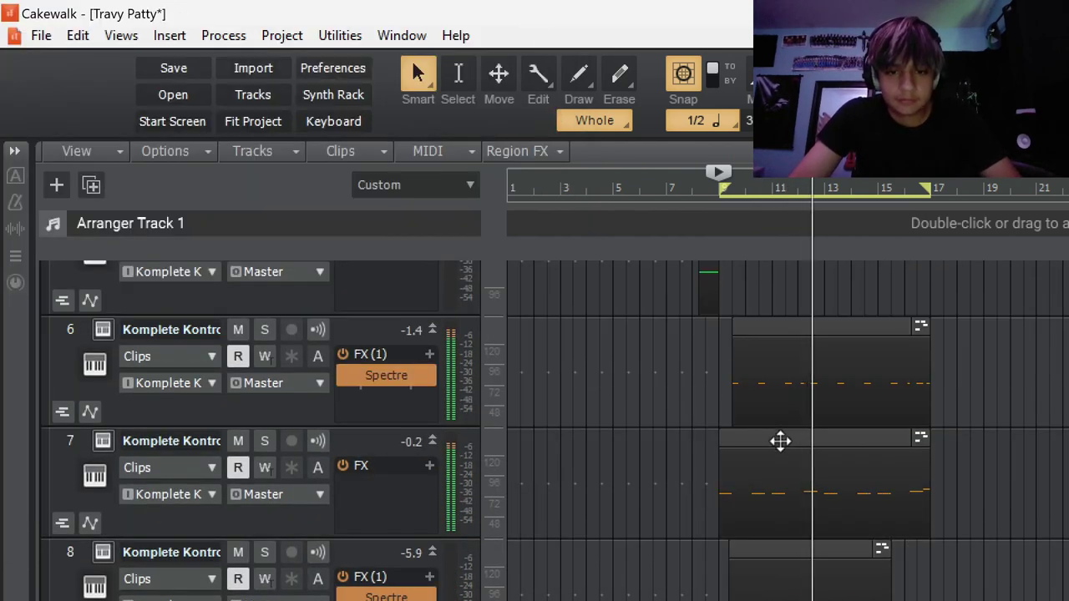
key(space)
mouse_move(935, 587)
mouse_down()
mouse_move(816, 255)
mouse_move(794, 242)
mouse_up()
key(ctrl+d)
scroll(818, 379, down, 3)
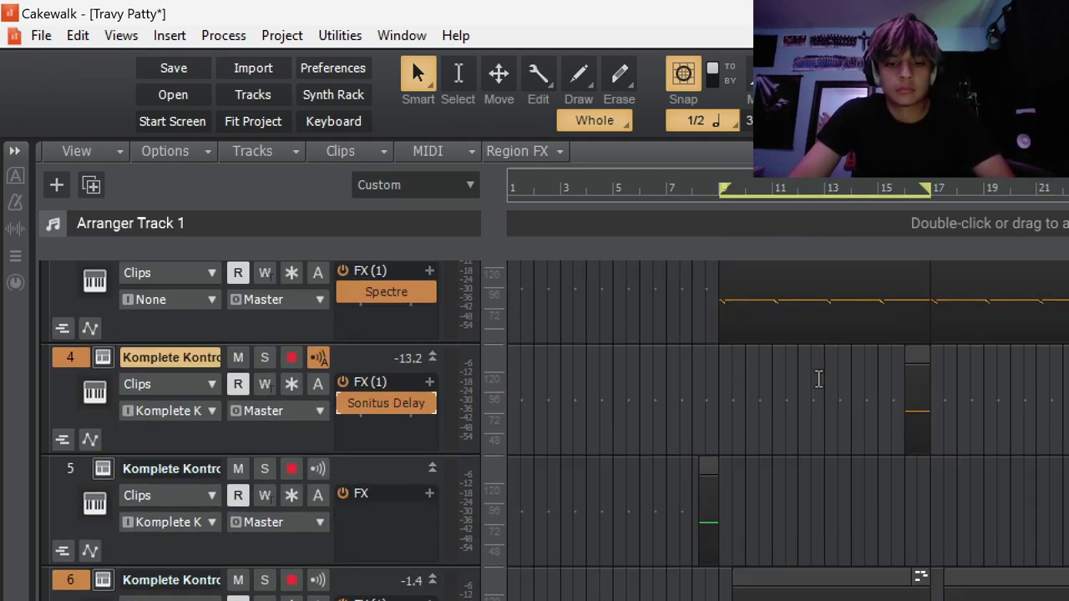
key(ctrl+v)
key(w)
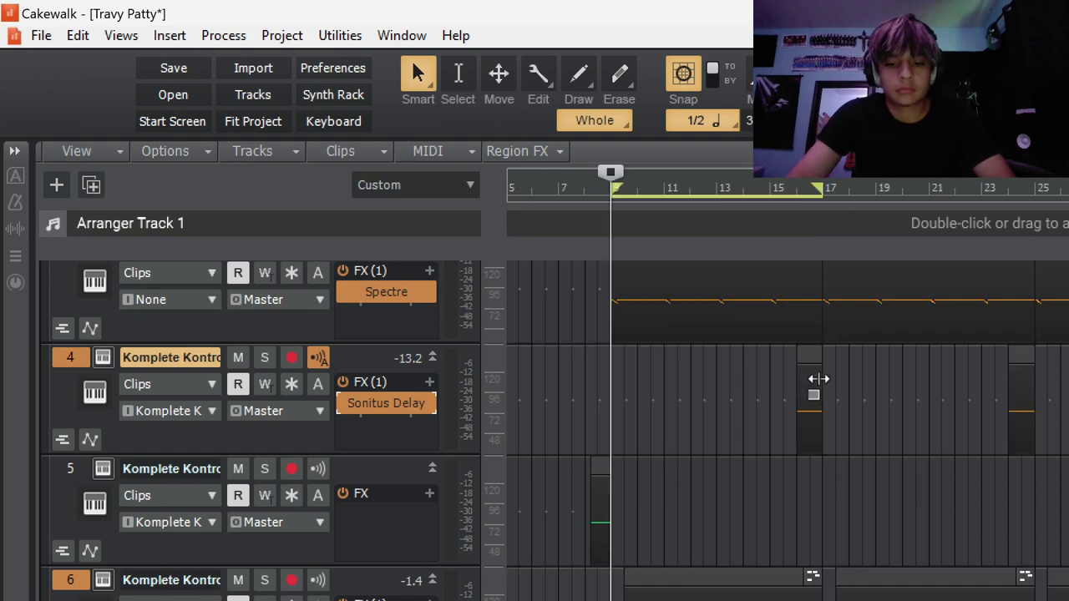
key(l)
key(w)
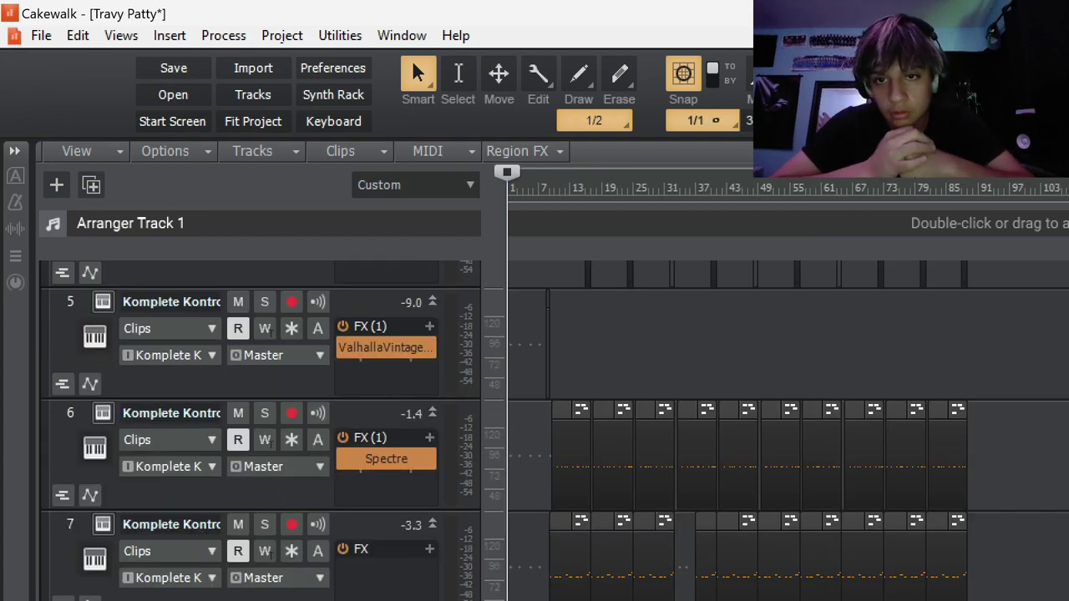